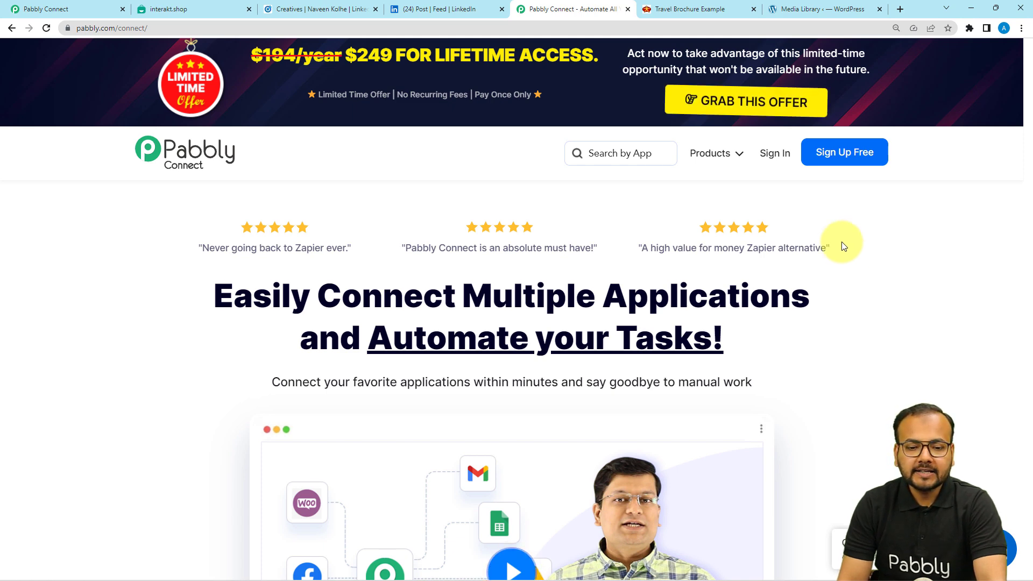
- Create a new Pabbly Connect workflow named LinkedIn Leads to WhatsApp and collapse its trigger section
mouse_move(732, 165)
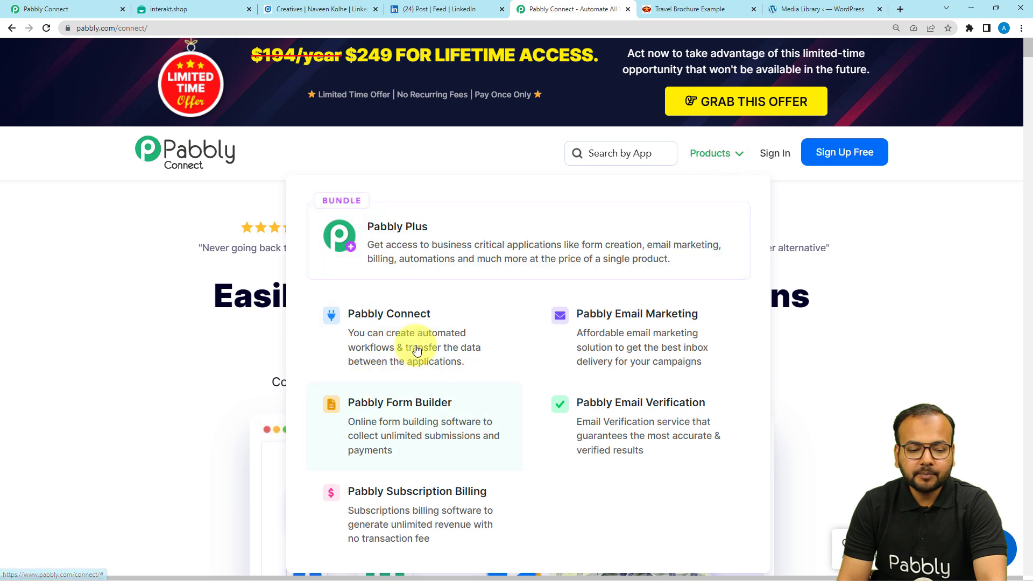
left_click(75, 6)
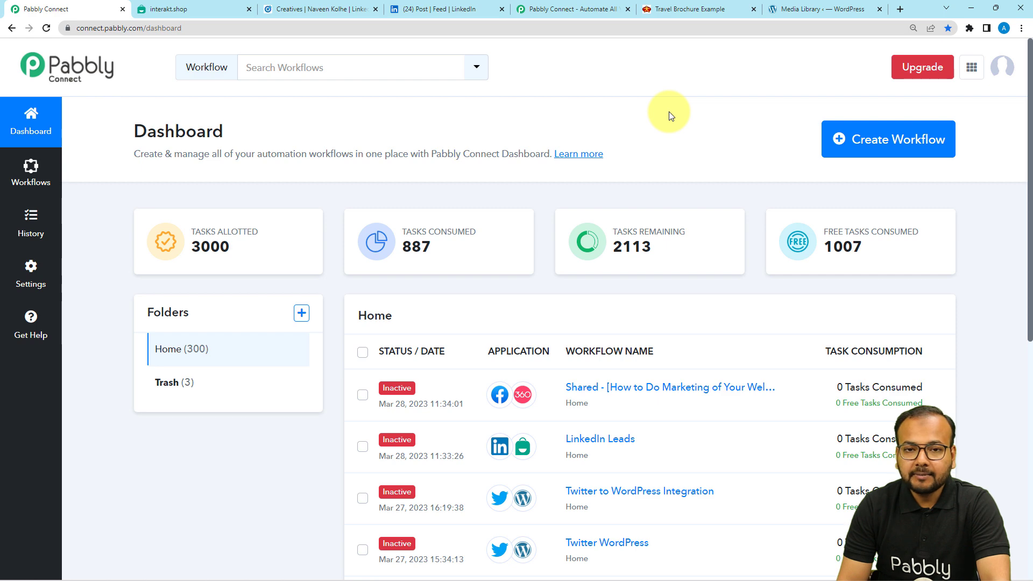
left_click(863, 143)
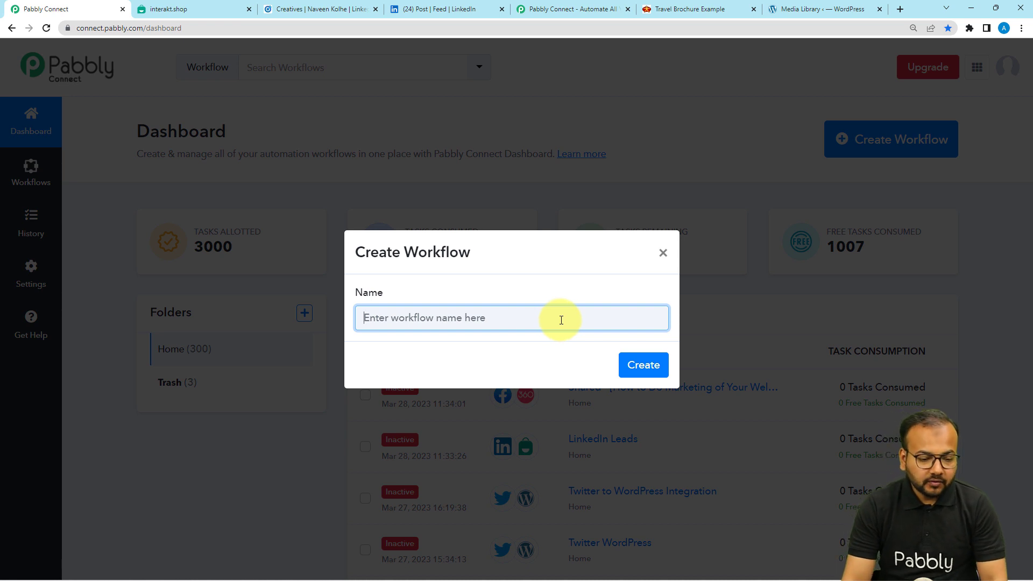
type("Linke")
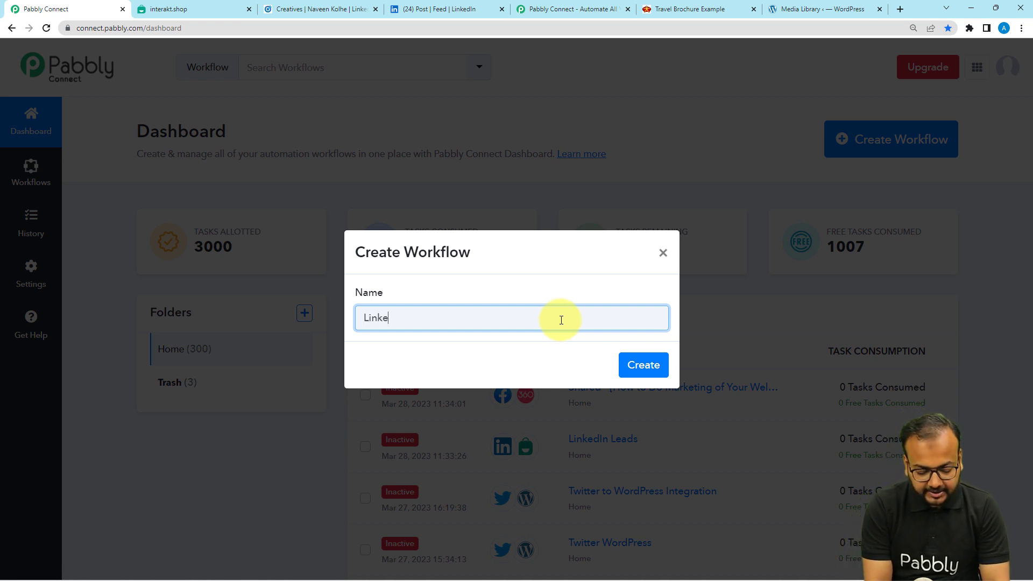
type("dIn Leads to WhatsApp")
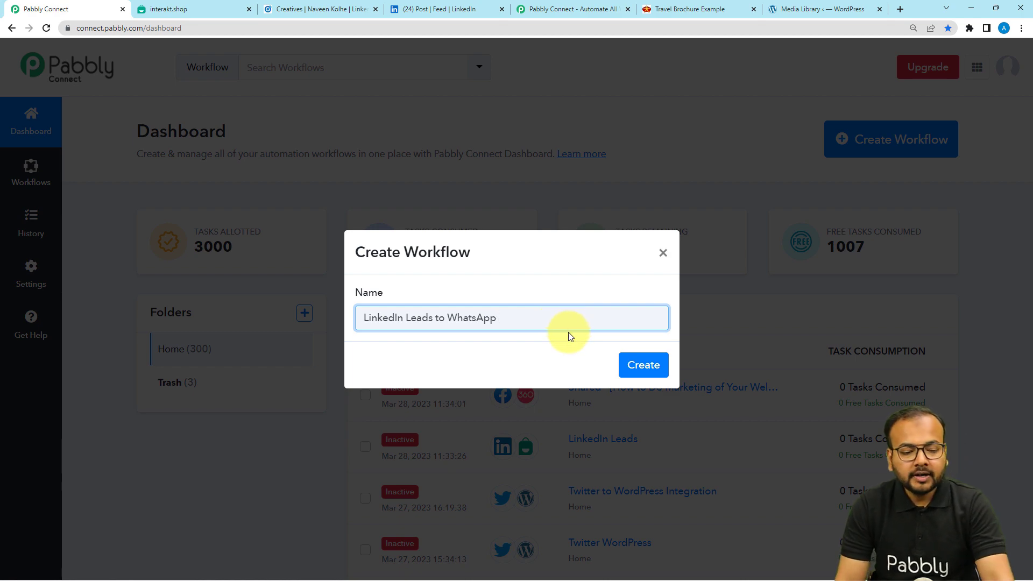
left_click(646, 380)
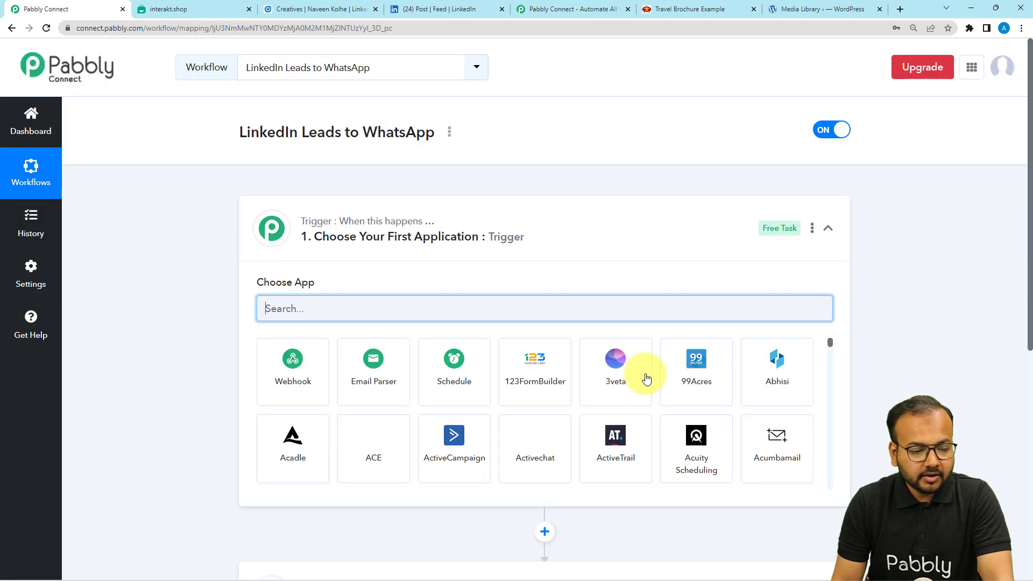
left_click(392, 215)
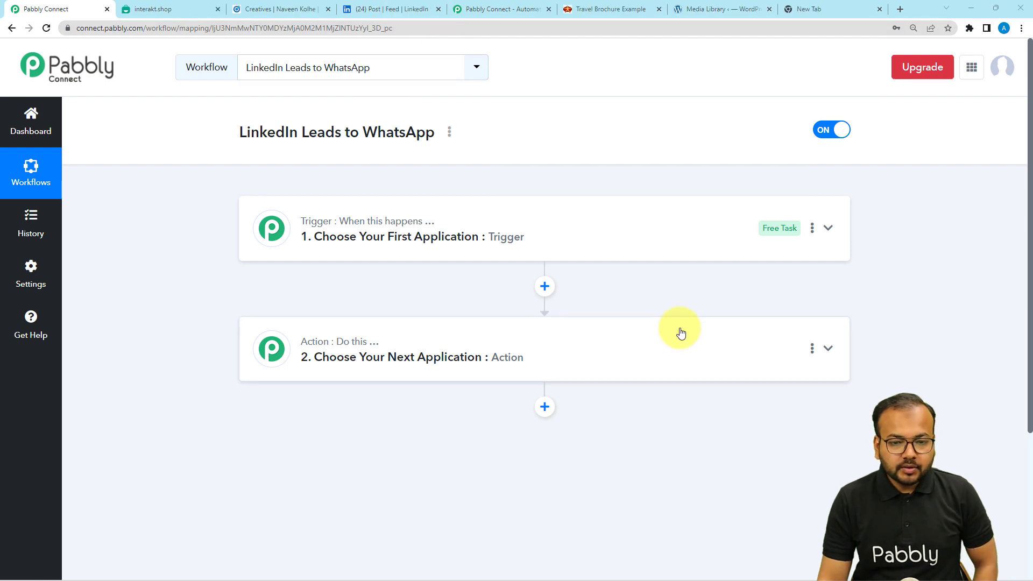
- In LinkedIn Campaign Manager, open the Lead generation - May 14, 2020 campaign of the Default Campaign Group and examine its ads
left_click(278, 10)
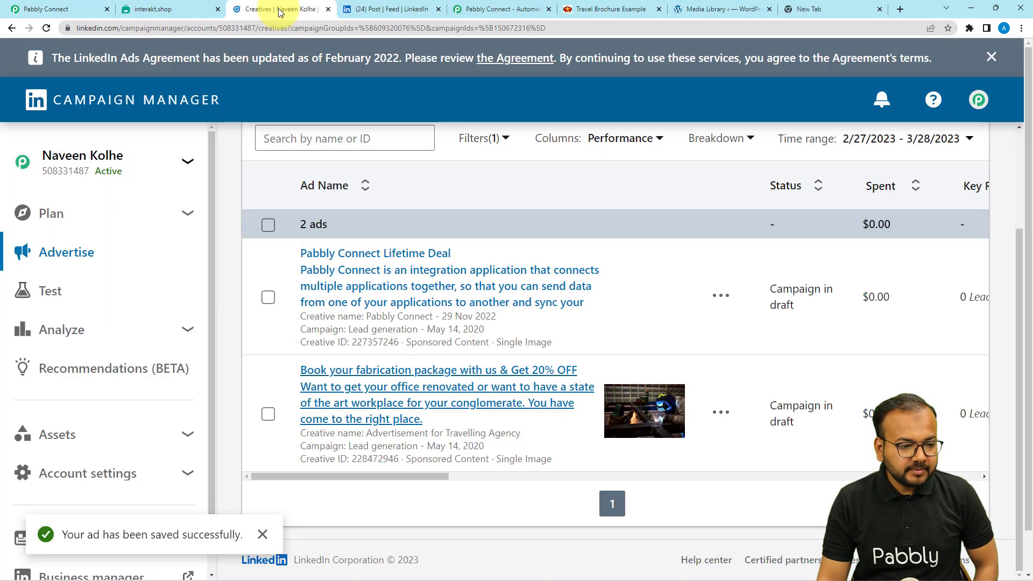
scroll(290, 181, "up", 3)
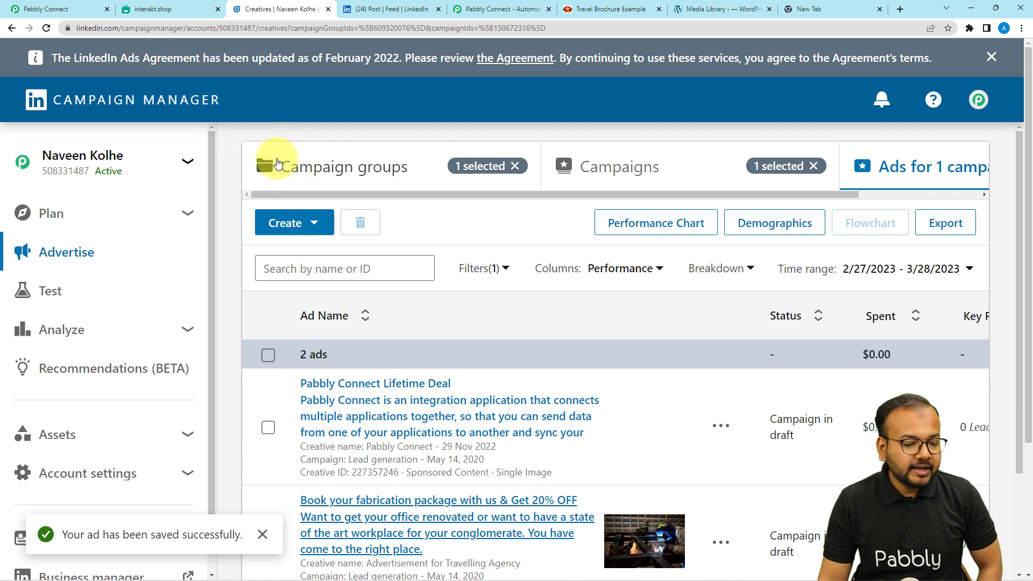
left_click(84, 253)
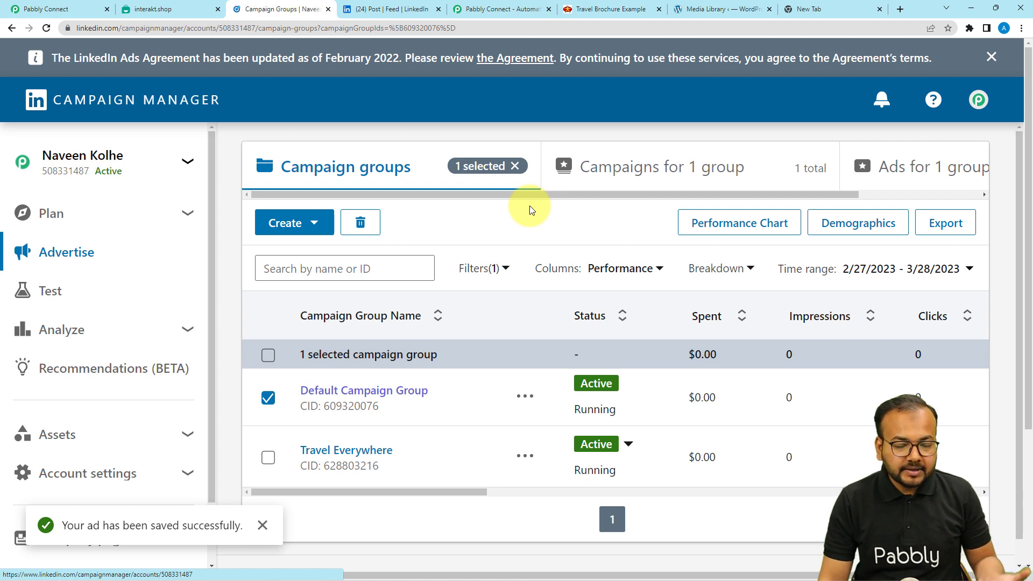
left_click(372, 393)
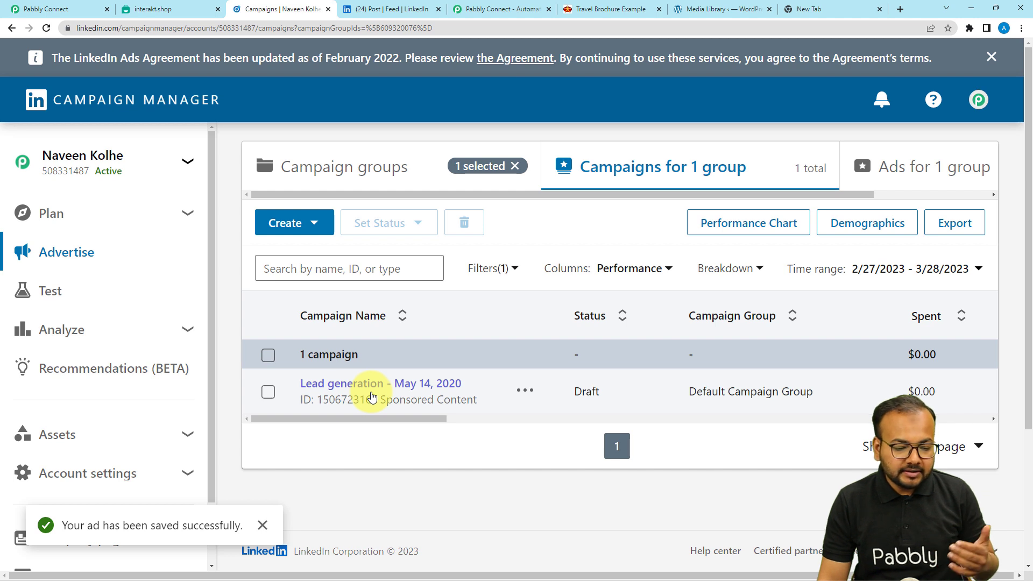
left_click(262, 525)
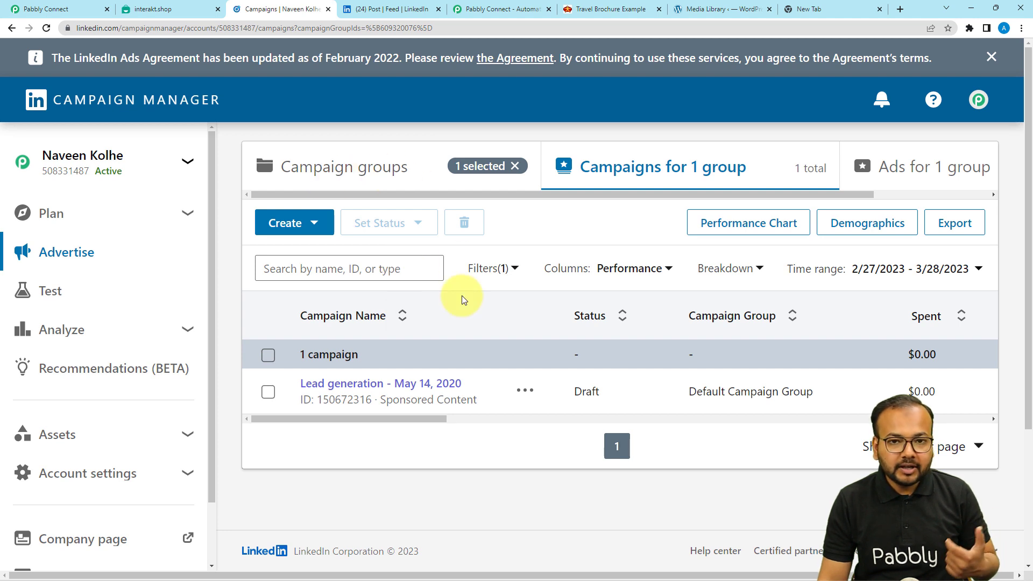
left_click(329, 387)
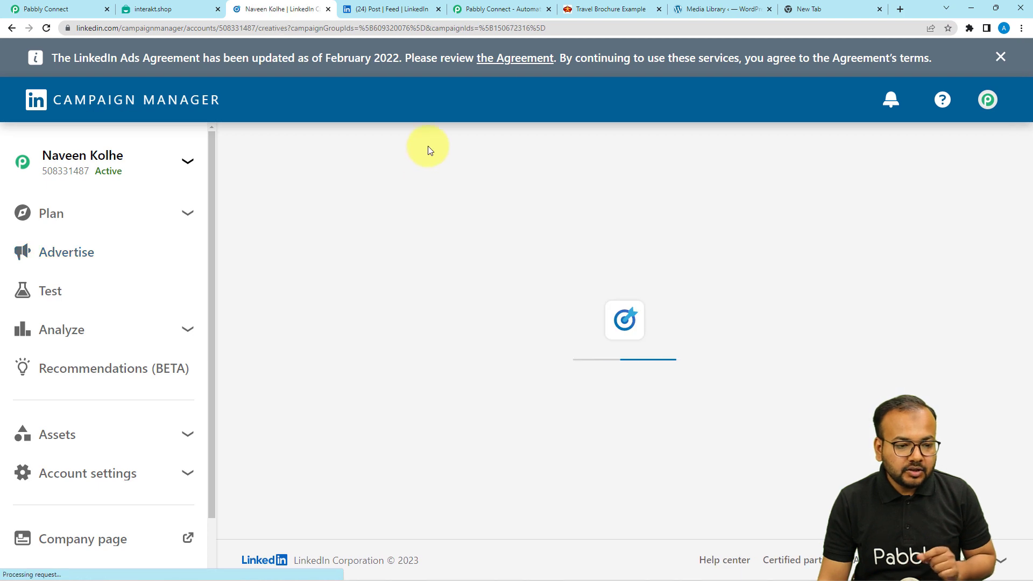
scroll(491, 189, "down", 1)
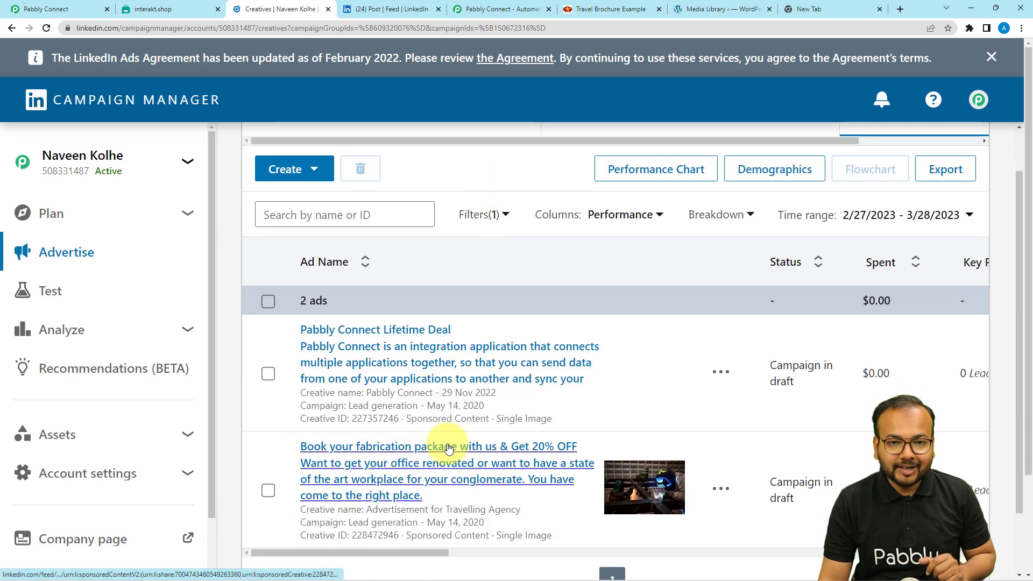
scroll(448, 336, "down", 1)
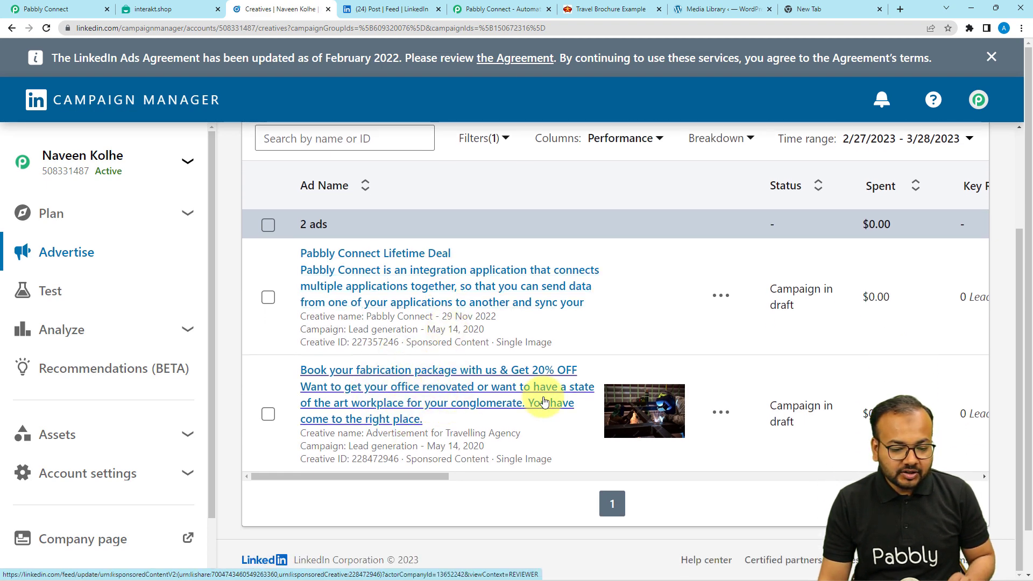
- Preview the fabrication package ad on LinkedIn, view its registration form and close the form without submitting
left_click(405, 392)
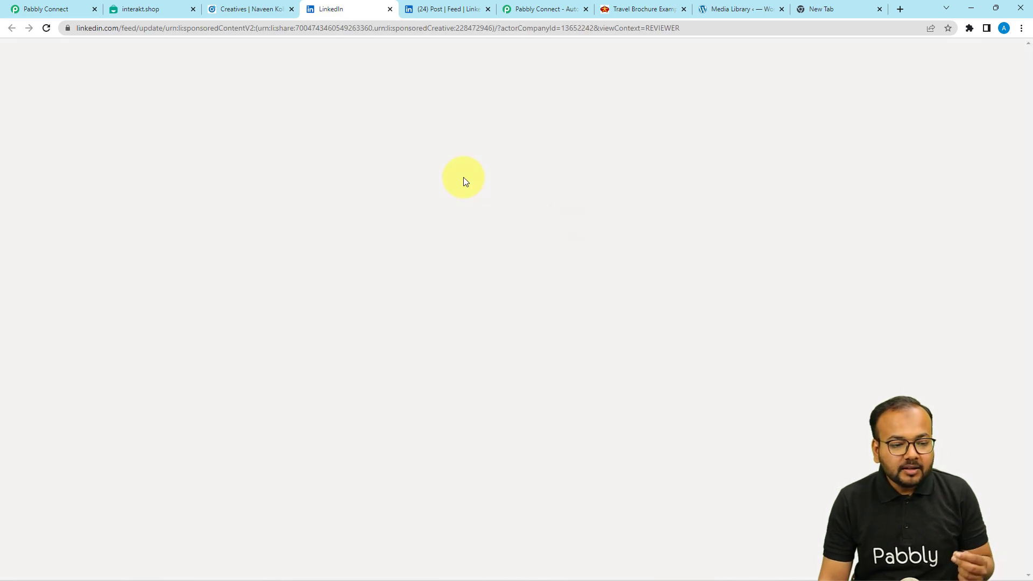
scroll(463, 176, "down", 1)
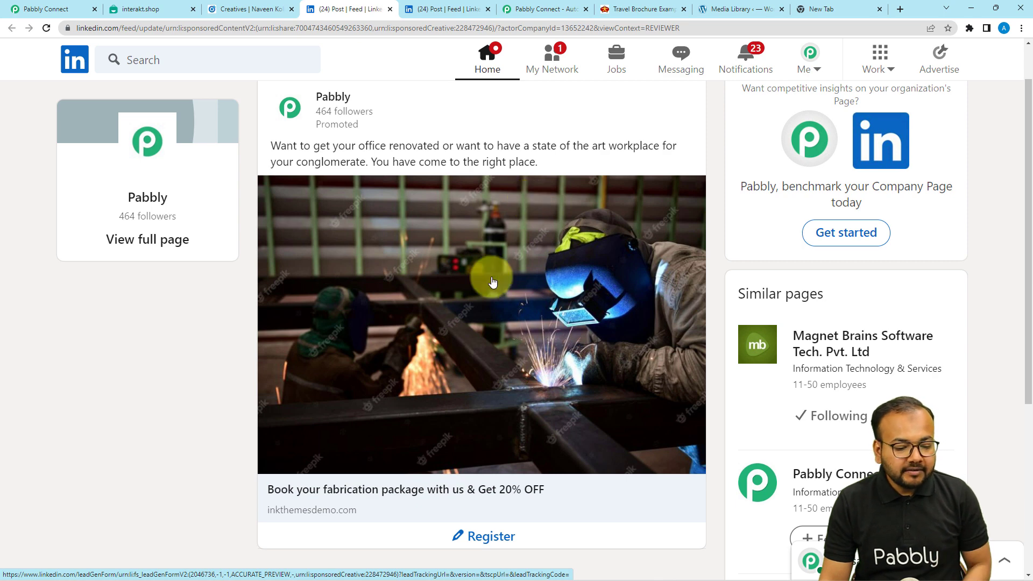
left_click(488, 545)
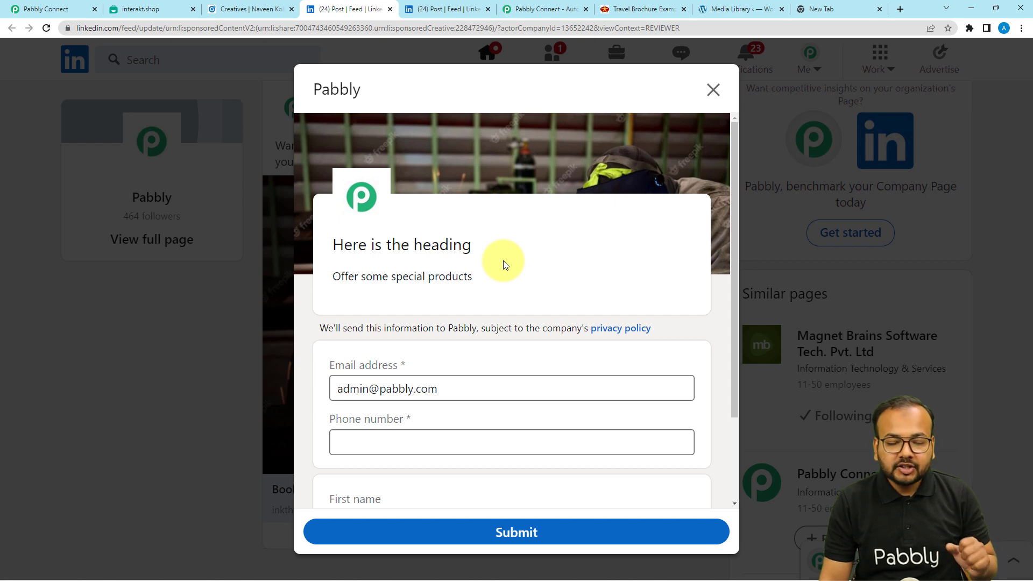
left_click(714, 90)
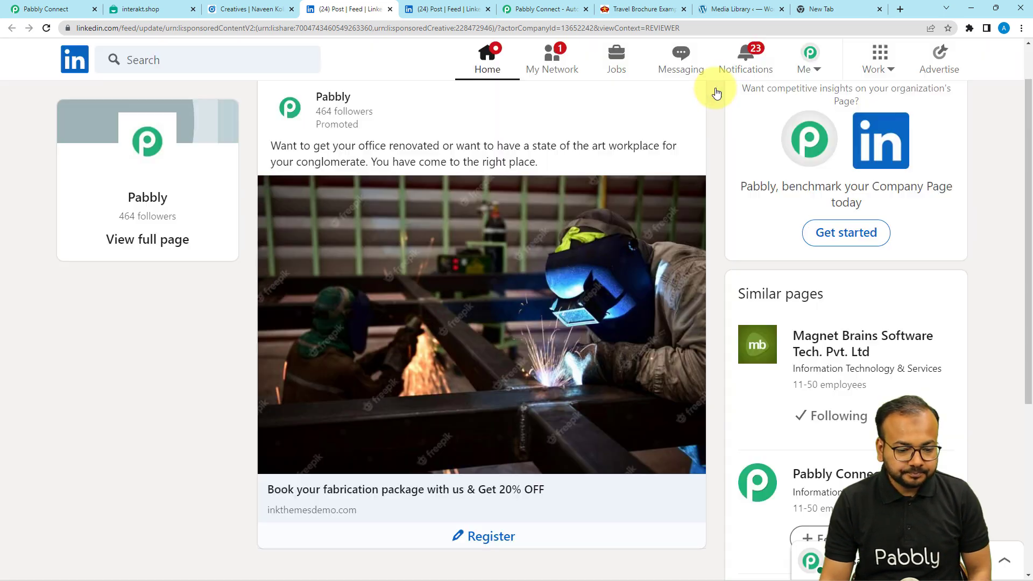
scroll(428, 235, "down", 1)
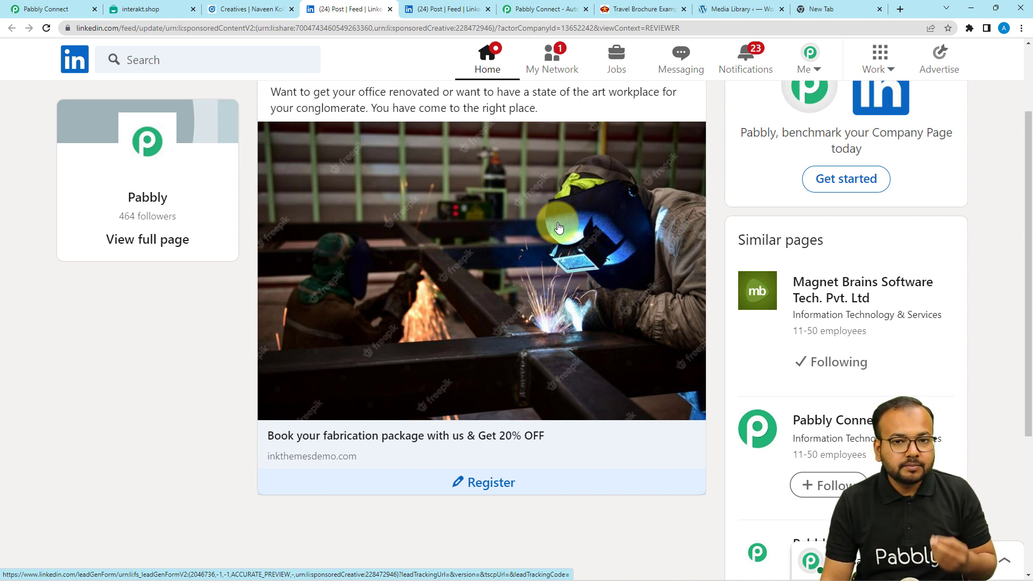
- Return to the Pabbly Connect workflow and choose LinkedIn Lead Gen Forms as the trigger application
left_click(20, 8)
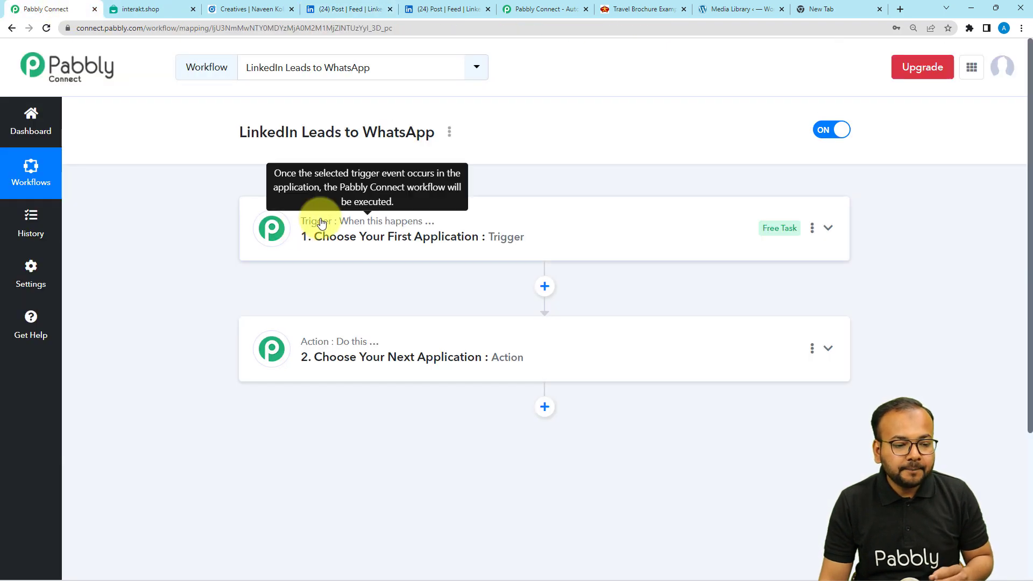
left_click(334, 238)
scroll(335, 242, "down", 1)
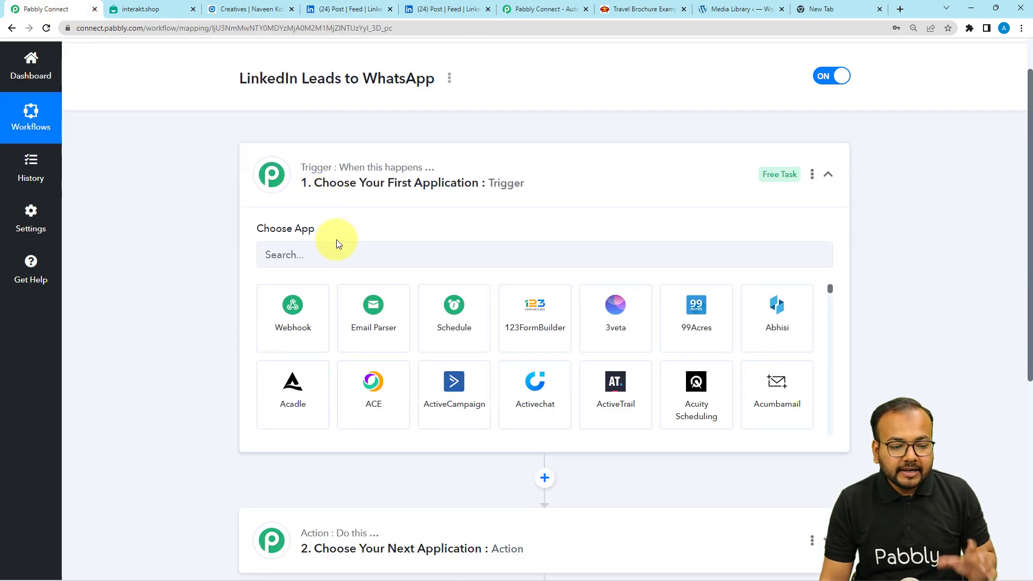
left_click(325, 261)
type("li")
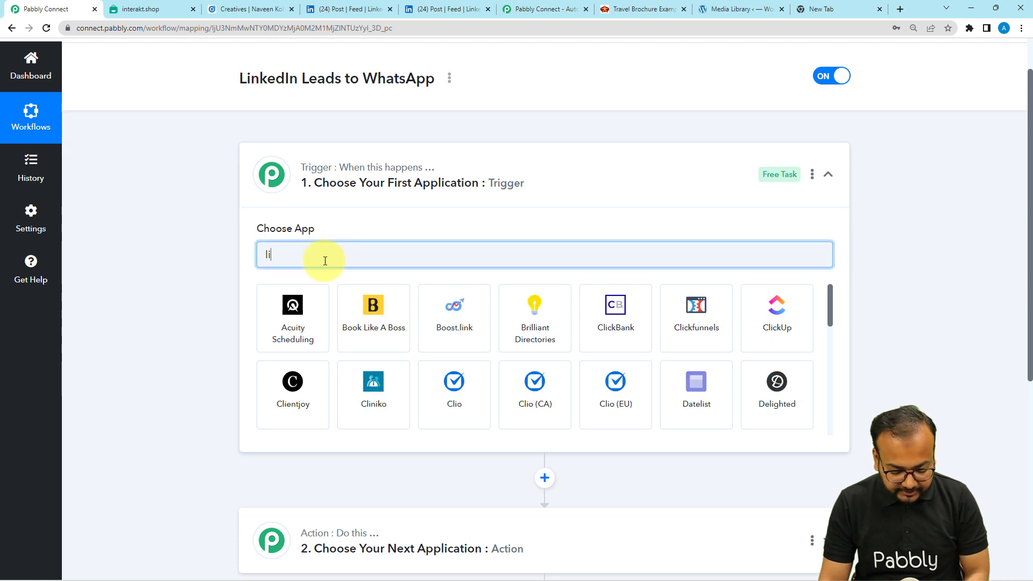
type("nked")
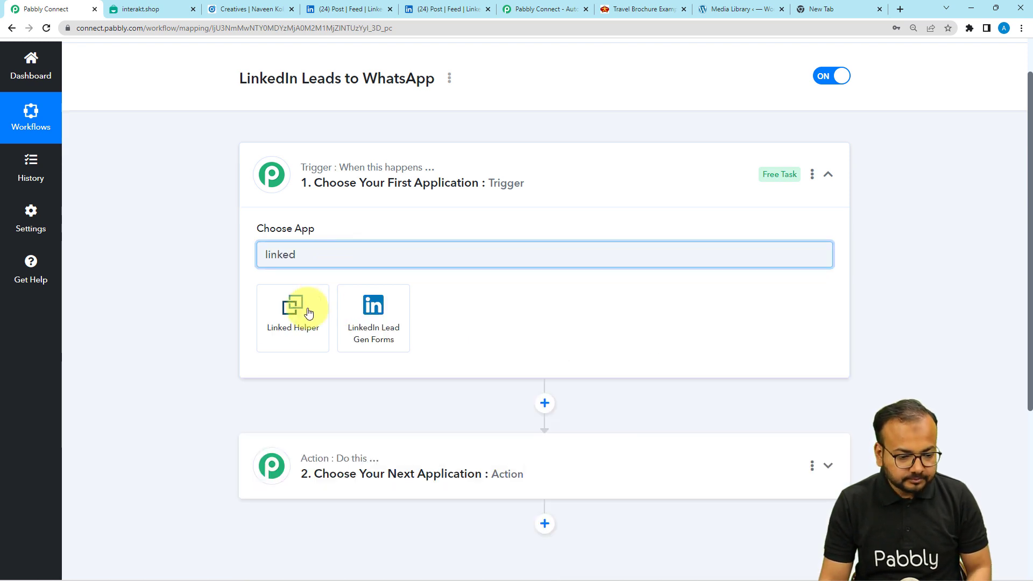
left_click(386, 322)
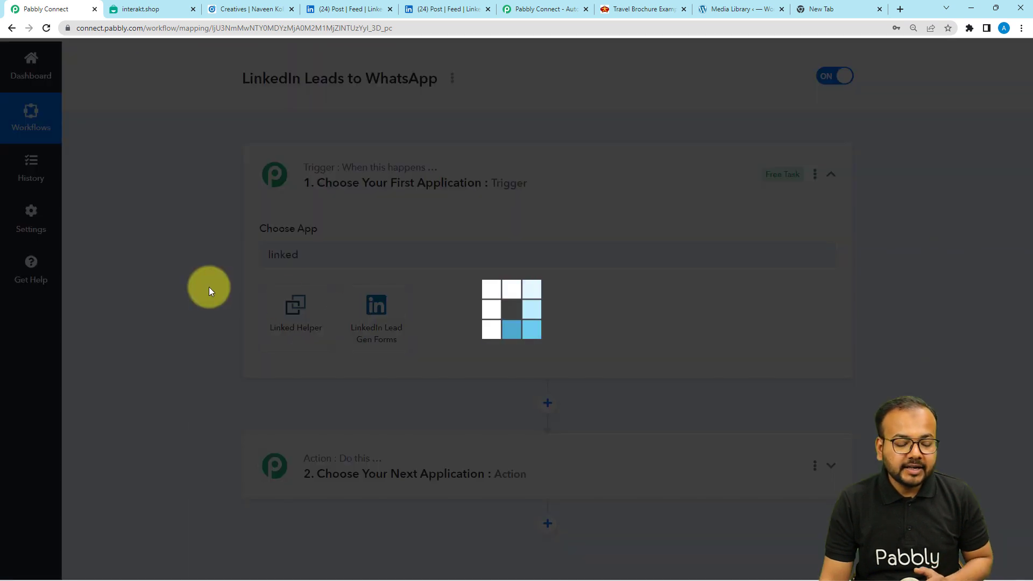
- Set the trigger event to New Lead Gen Form Response
scroll(208, 290, "down", 2)
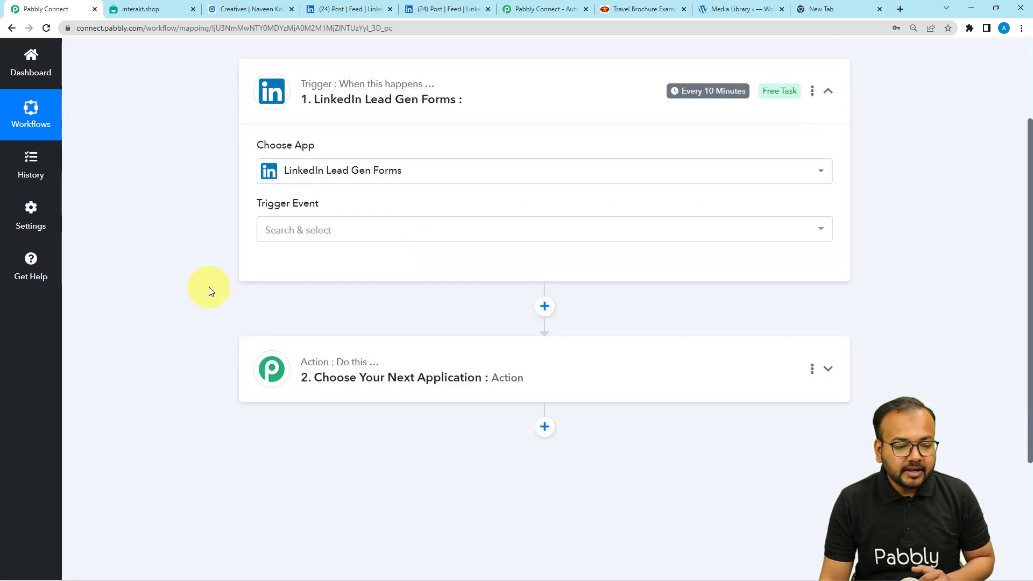
left_click(291, 215)
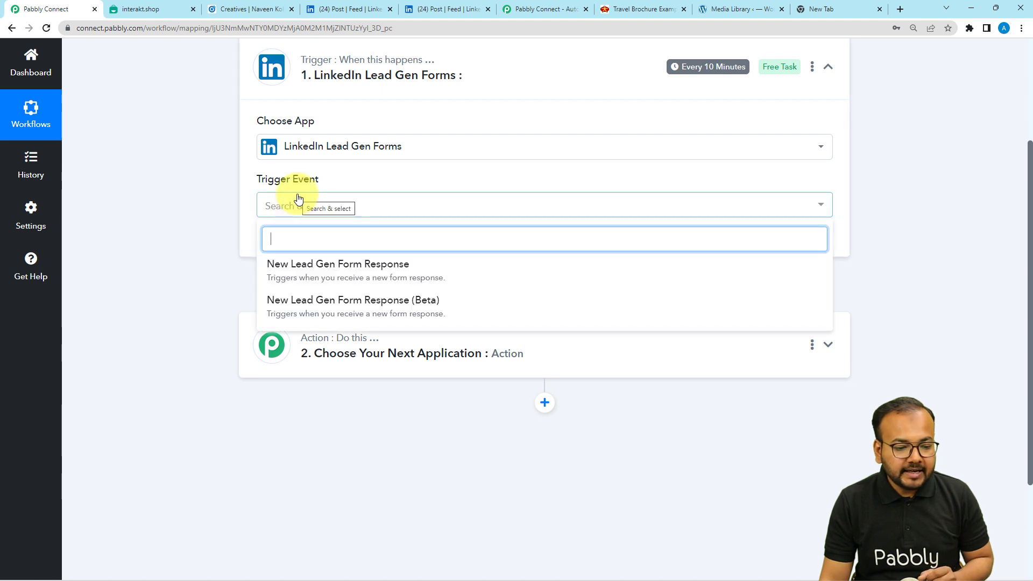
left_click(360, 275)
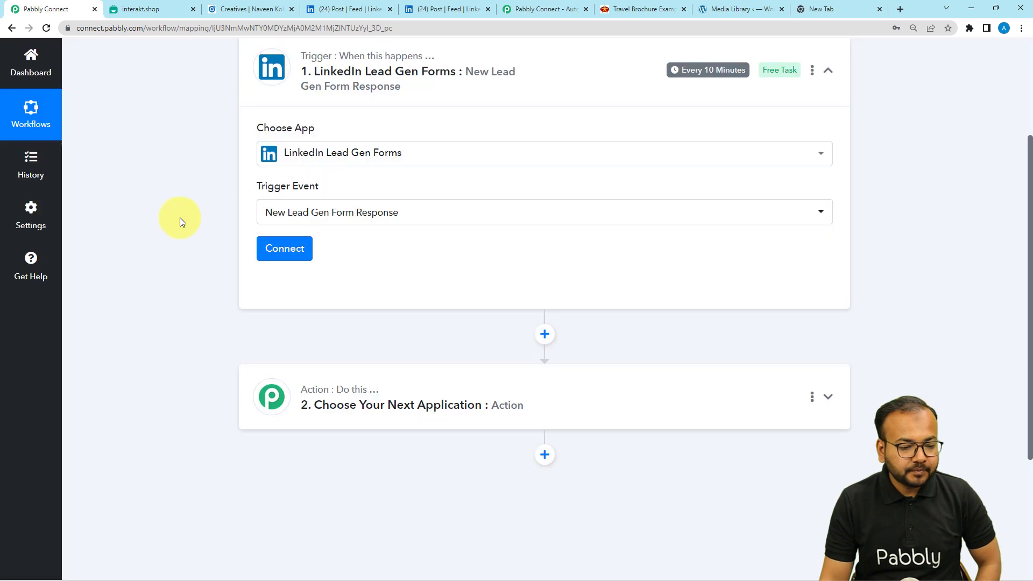
- Add a new LinkedIn Lead Gen Forms connection to the trigger and authorize it by signing in with the prefilled LinkedIn credentials
left_click(285, 253)
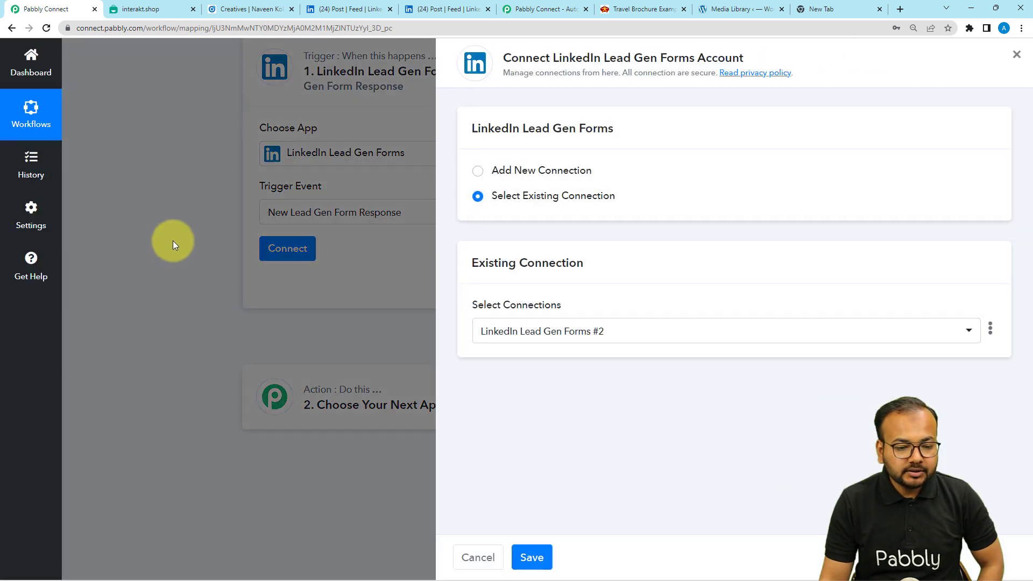
left_click(482, 175)
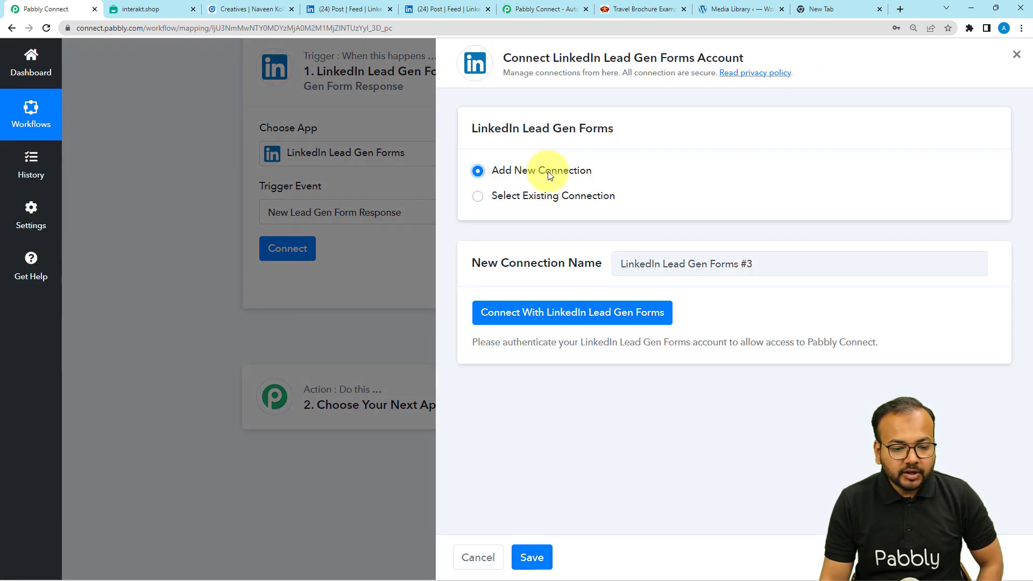
left_click(542, 317)
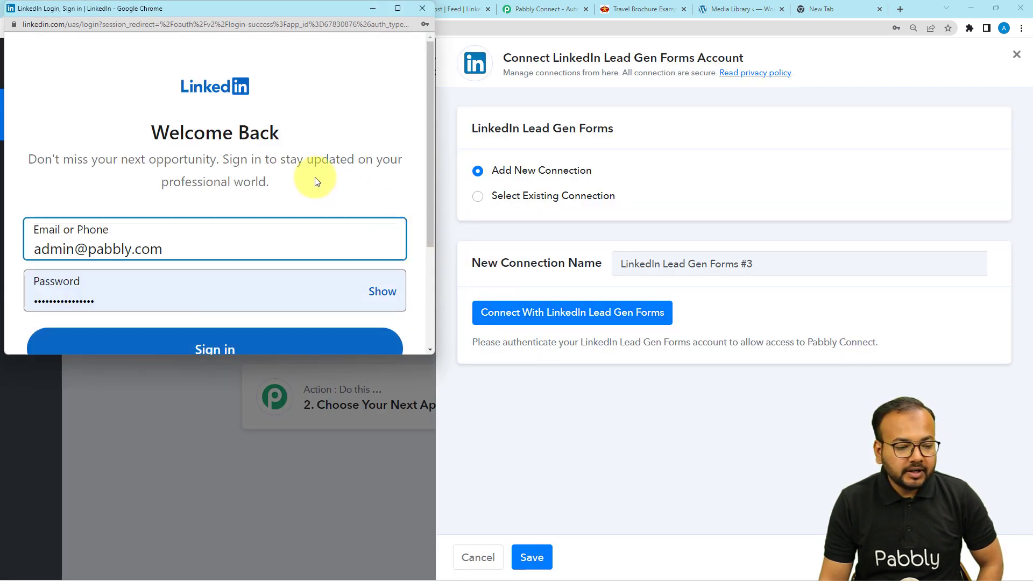
scroll(316, 180, "down", 3)
left_click(245, 212)
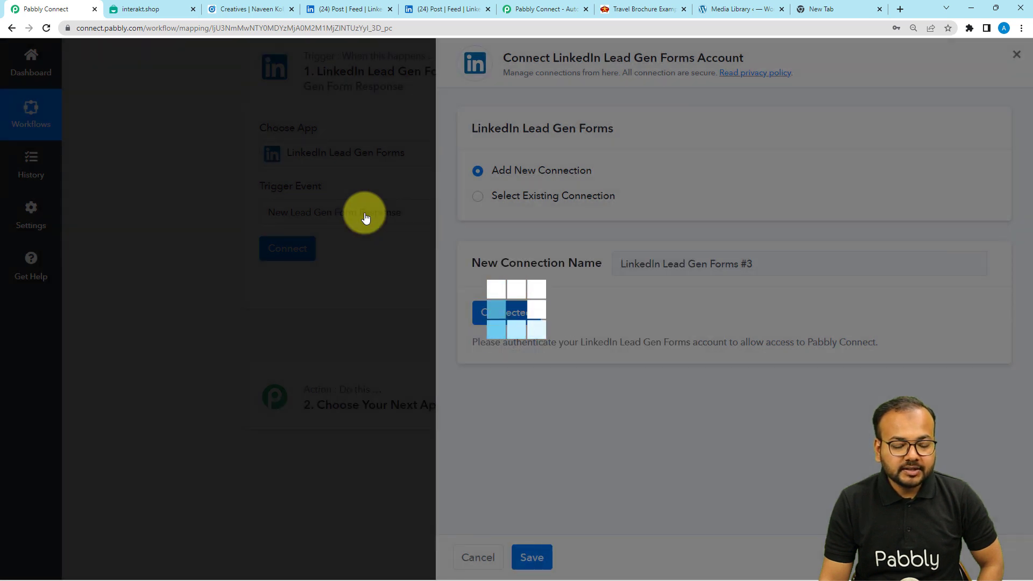
- Review the trigger's account and lead form, and check in LinkedIn Campaign Manager which lead gen form is linked to the fabrication ad
scroll(210, 201, "up", 2)
scroll(210, 201, "down", 3)
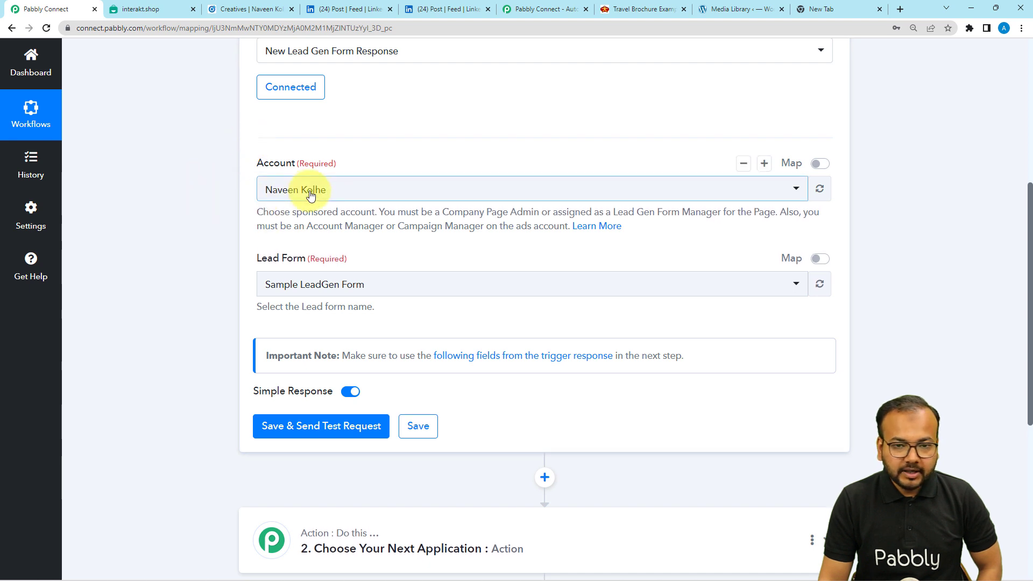
scroll(192, 194, "down", 2)
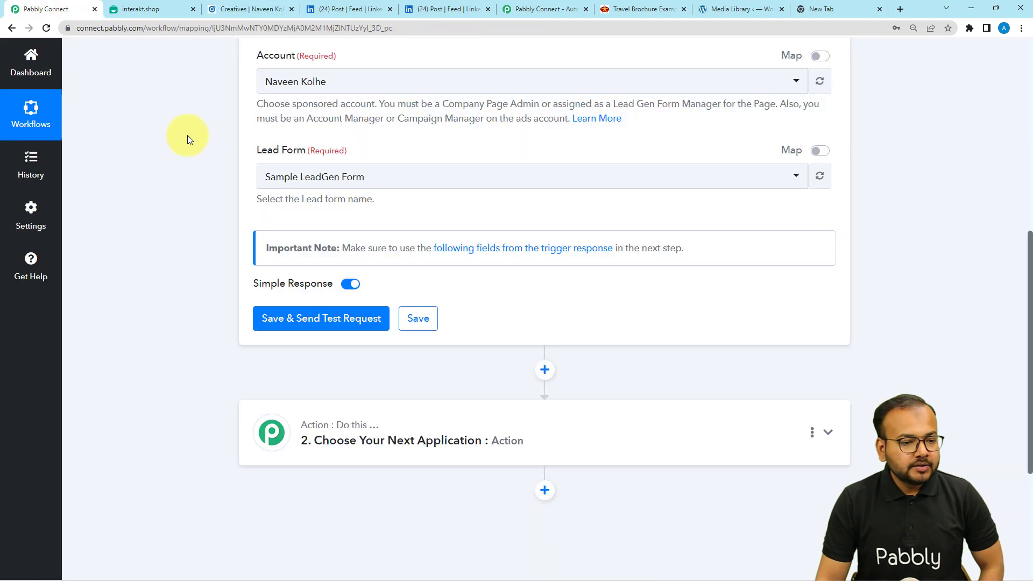
left_click(249, 9)
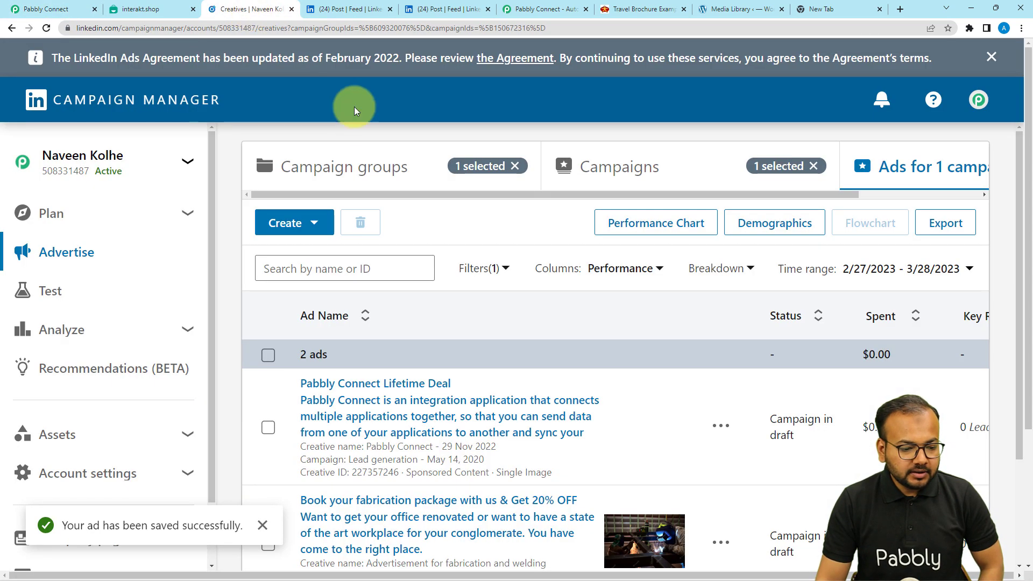
scroll(356, 137, "down", 3)
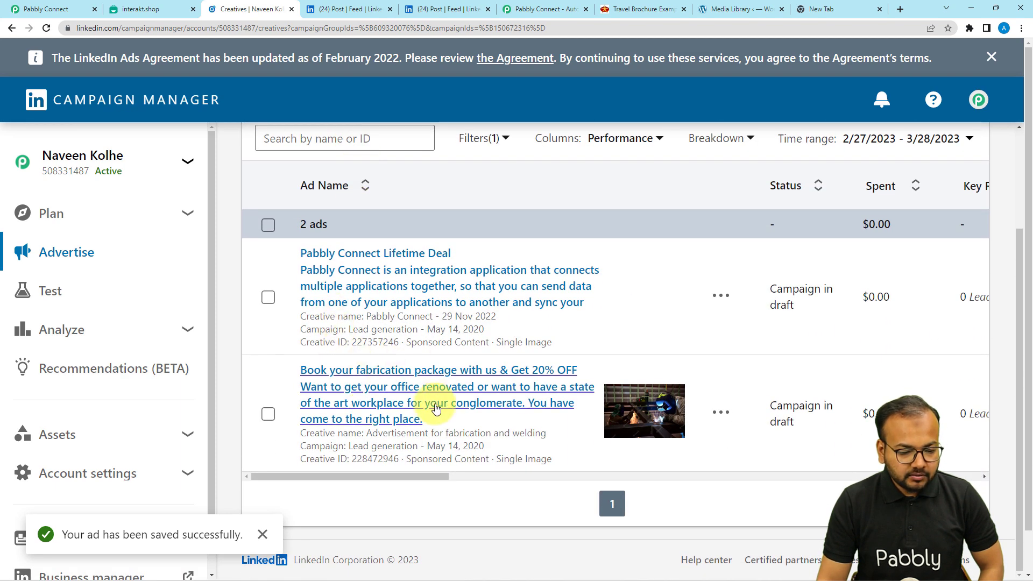
left_click(721, 413)
left_click(709, 481)
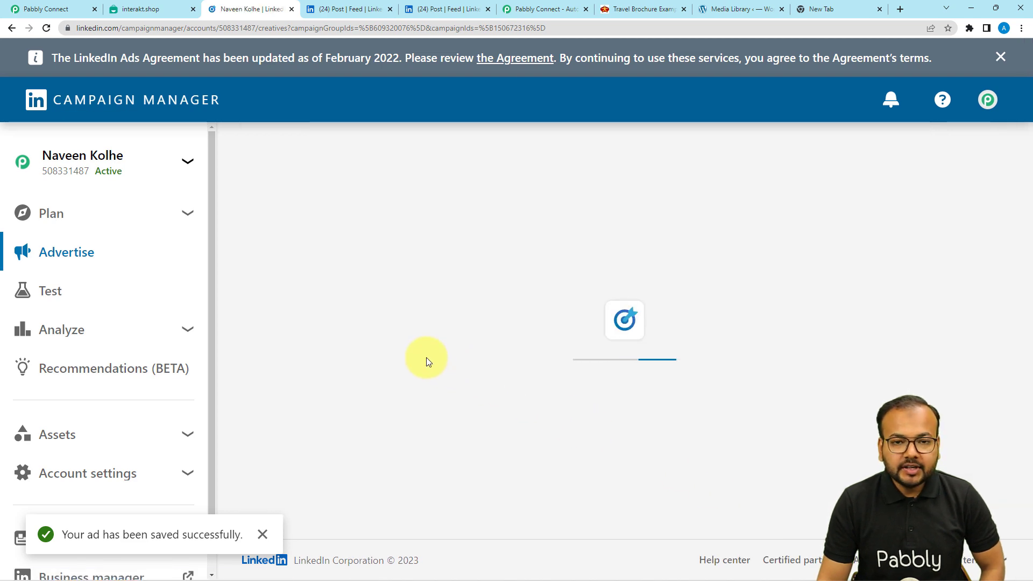
scroll(426, 357, "down", 5)
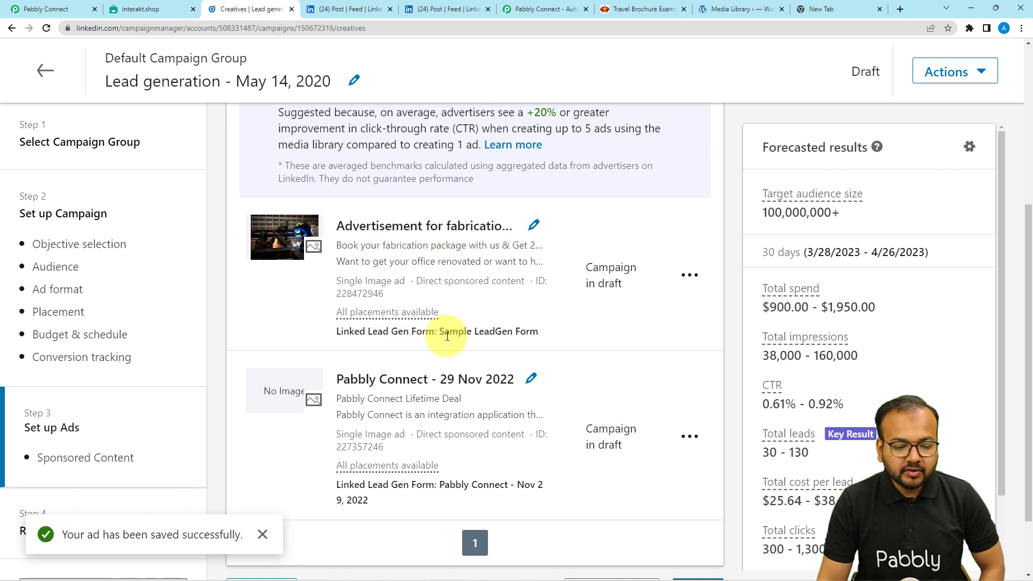
left_click_drag(440, 332, 543, 335)
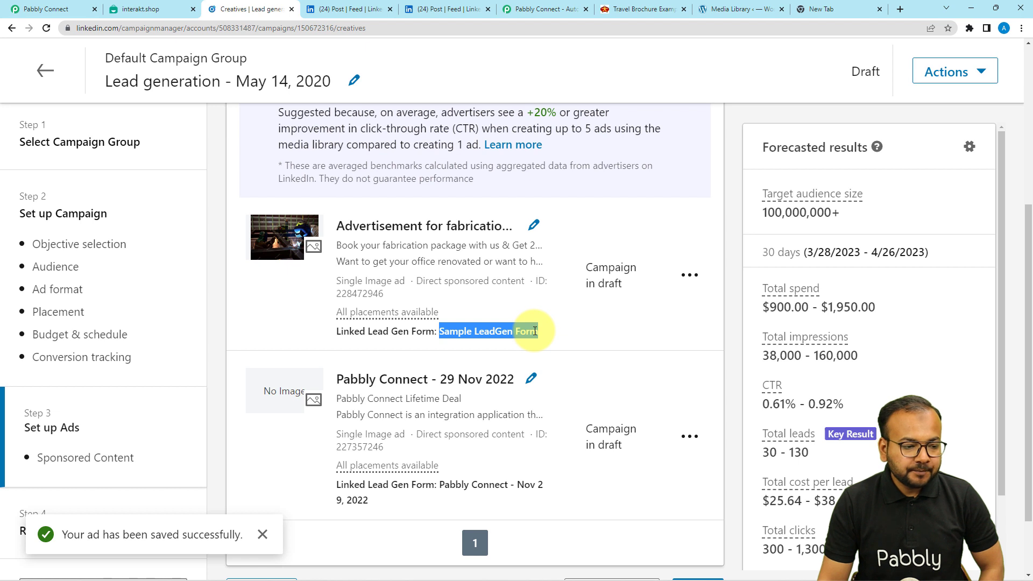
scroll(533, 334, "up", 1)
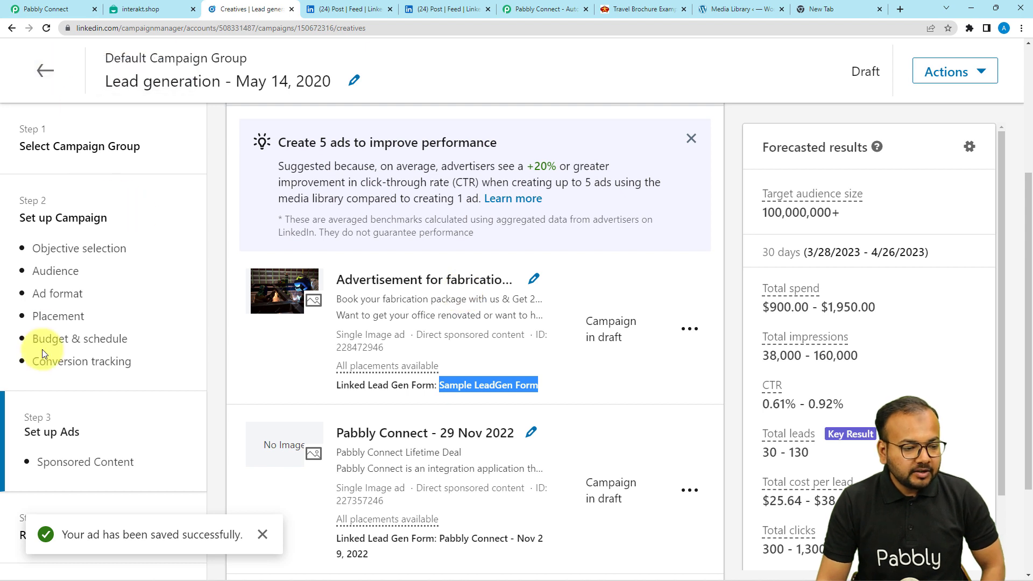
- Return to the Campaign Manager campaign list and expand Assets to show where Lead Gen Forms are kept
left_click(48, 74)
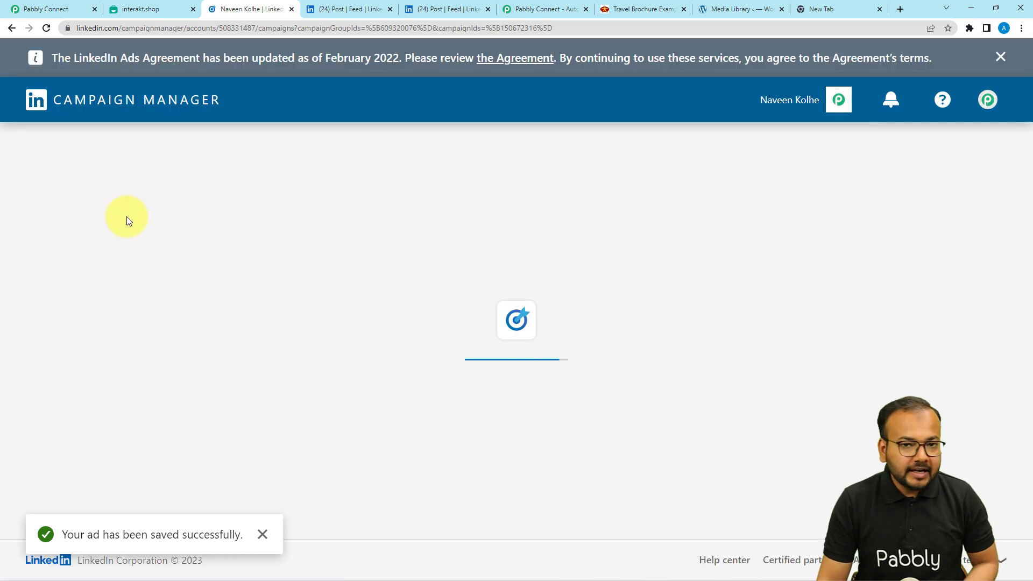
scroll(137, 317, "down", 2)
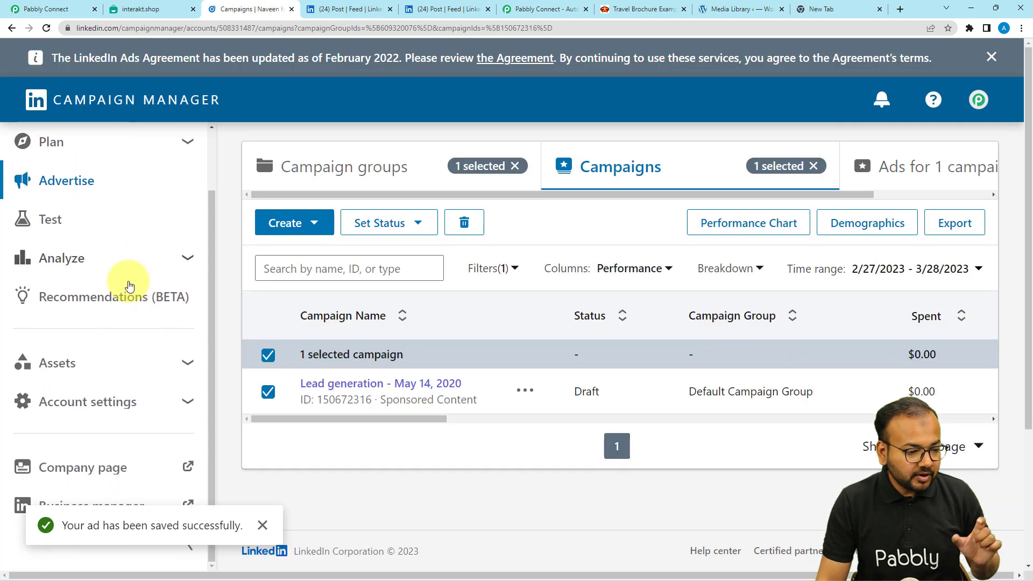
left_click(58, 365)
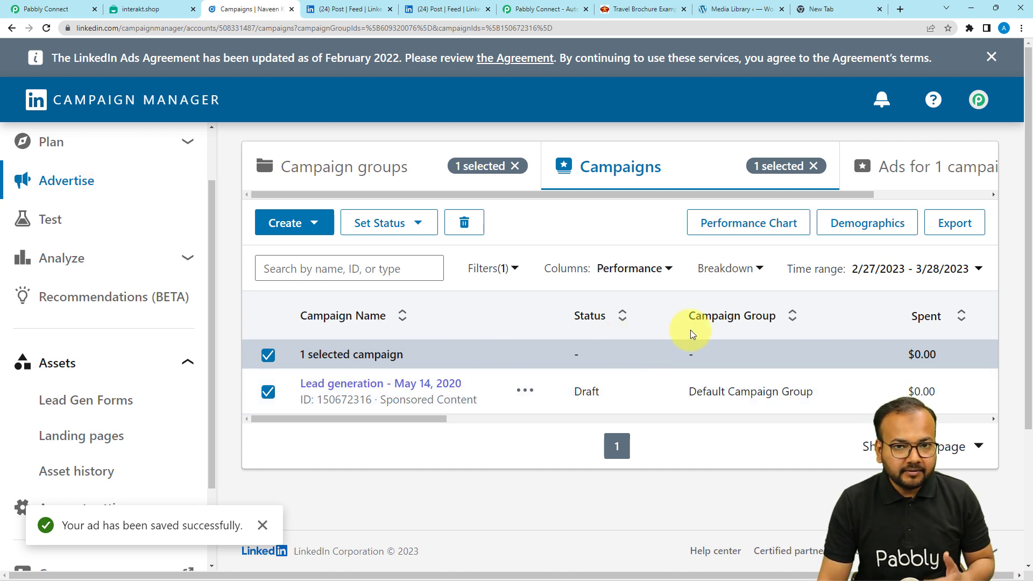
- Switch back to the Pabbly Connect workflow and select Sample LeadGen Form as the trigger's lead form
left_click(48, 10)
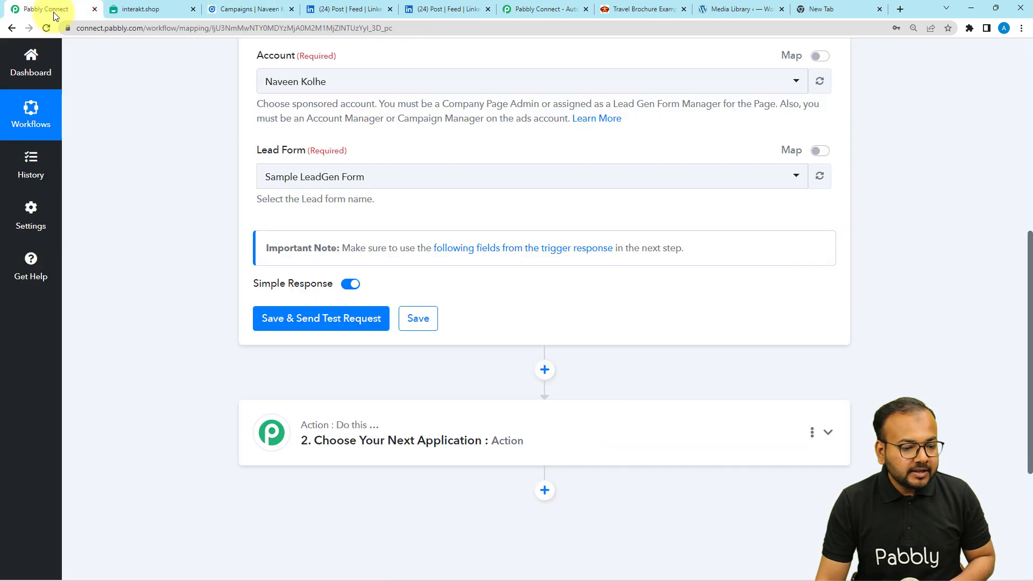
left_click(331, 179)
left_click(328, 235)
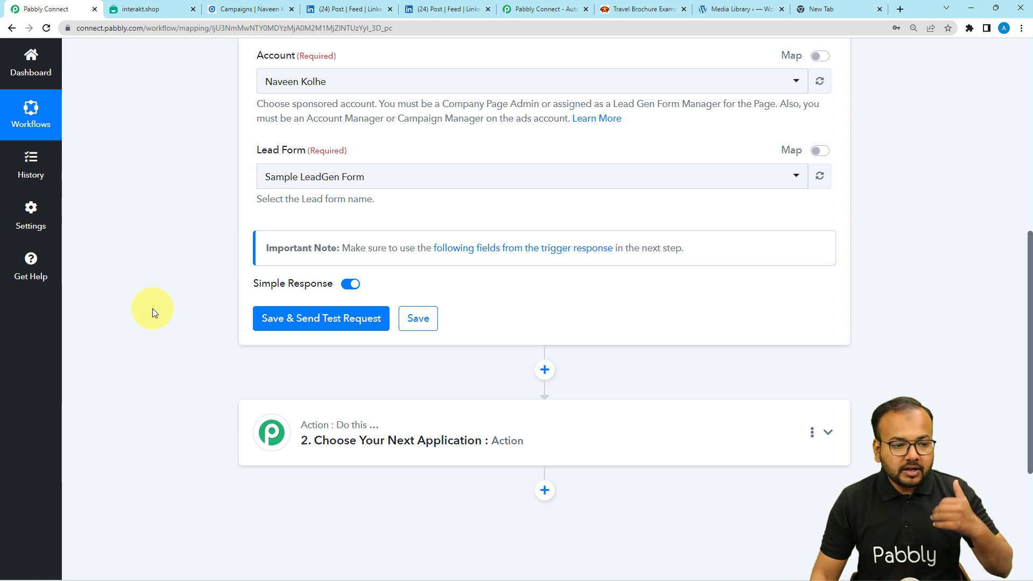
- Switch to the fabrication package ad preview on LinkedIn and open its registration form at the contact fields
left_click(328, 11)
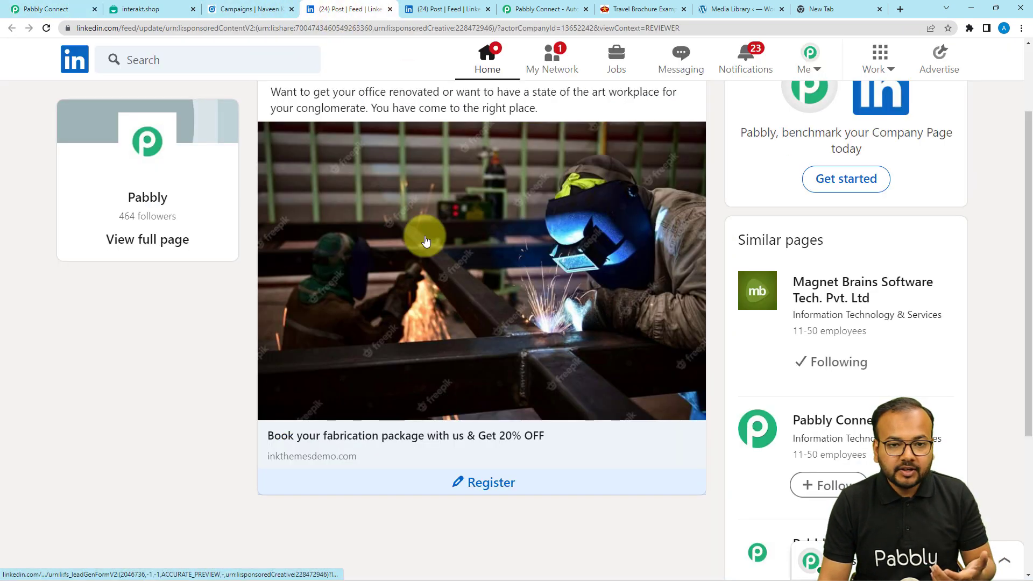
scroll(423, 235, "up", 1)
scroll(422, 237, "down", 3)
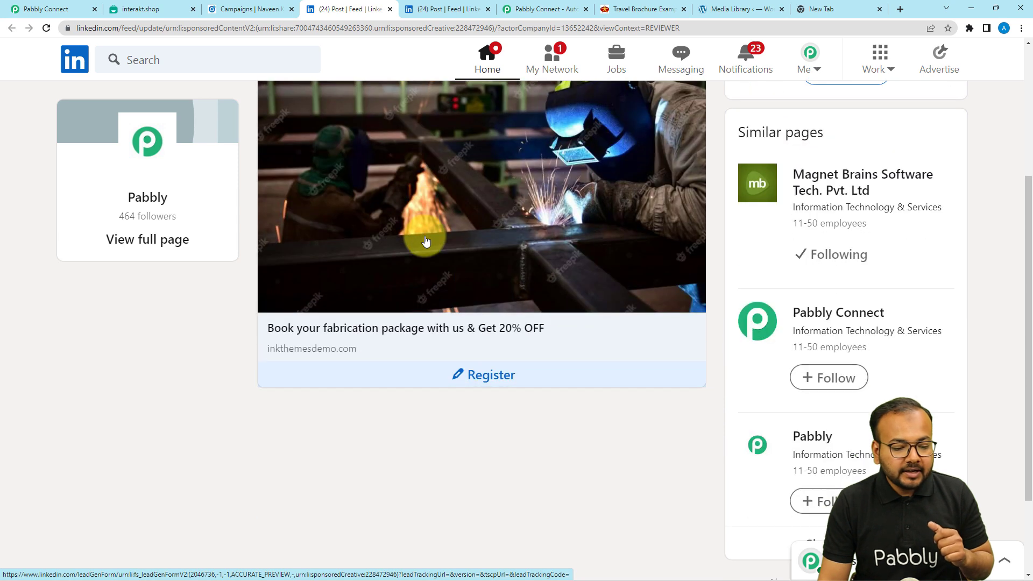
left_click(488, 382)
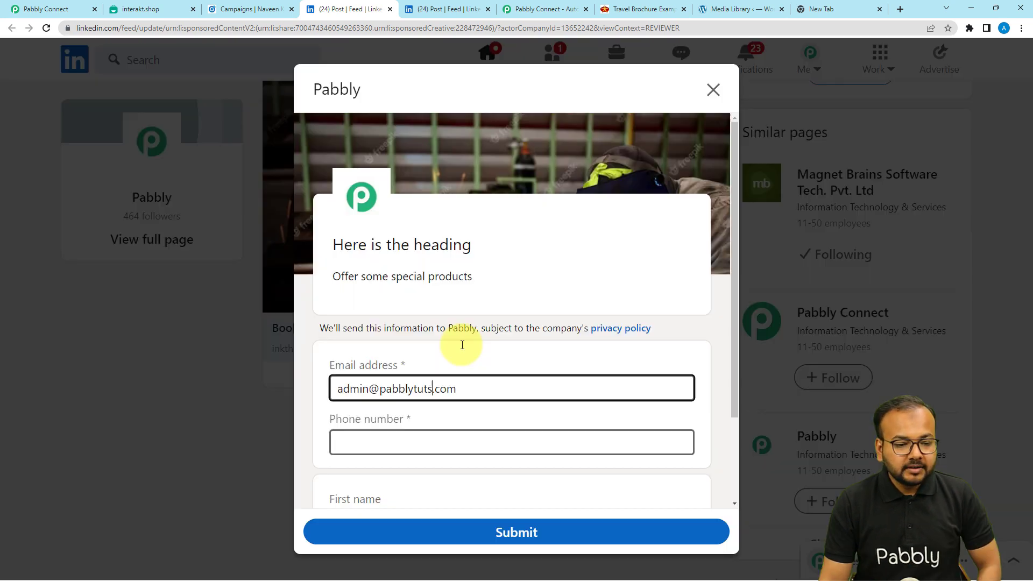
scroll(461, 347, "down", 2)
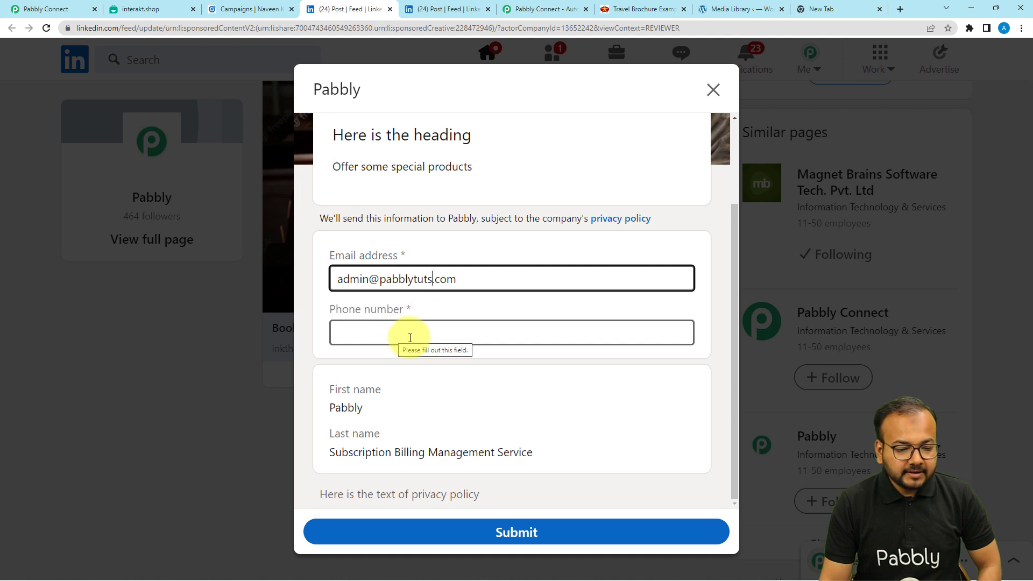
- Keep the prefilled email address, enter a sample phone number in the registration form and submit the test lead
left_click(432, 285)
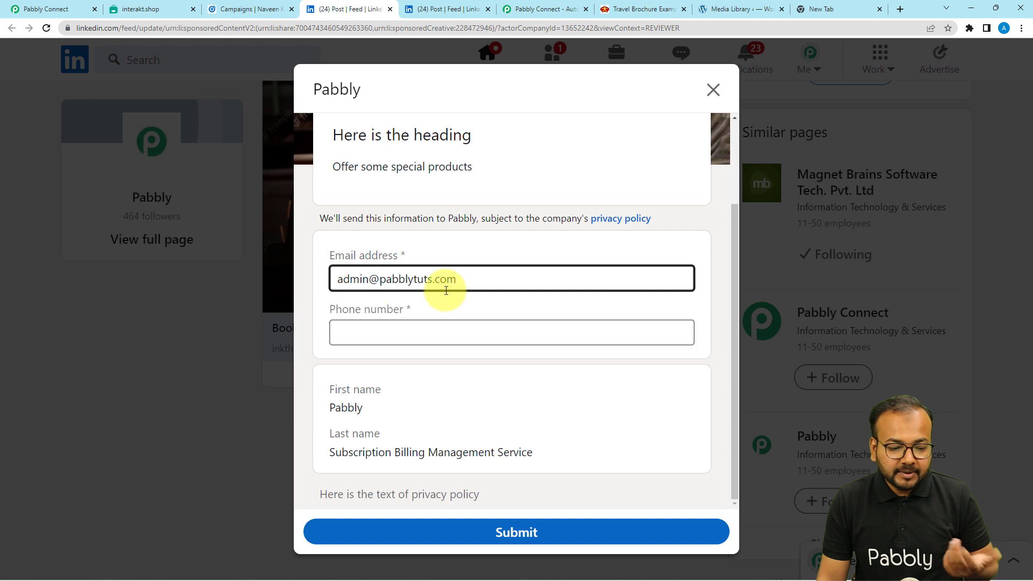
left_click(398, 328)
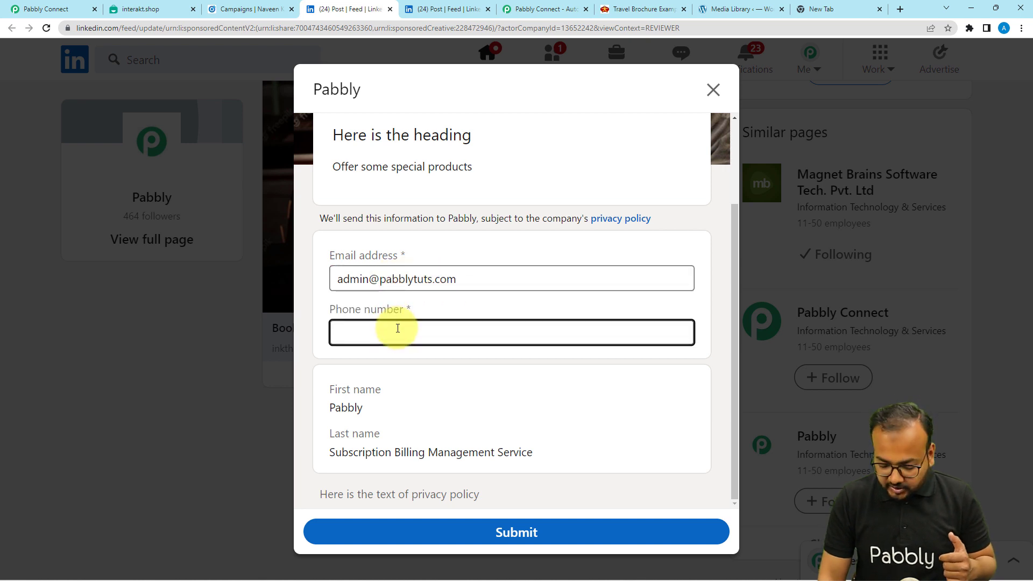
type("91")
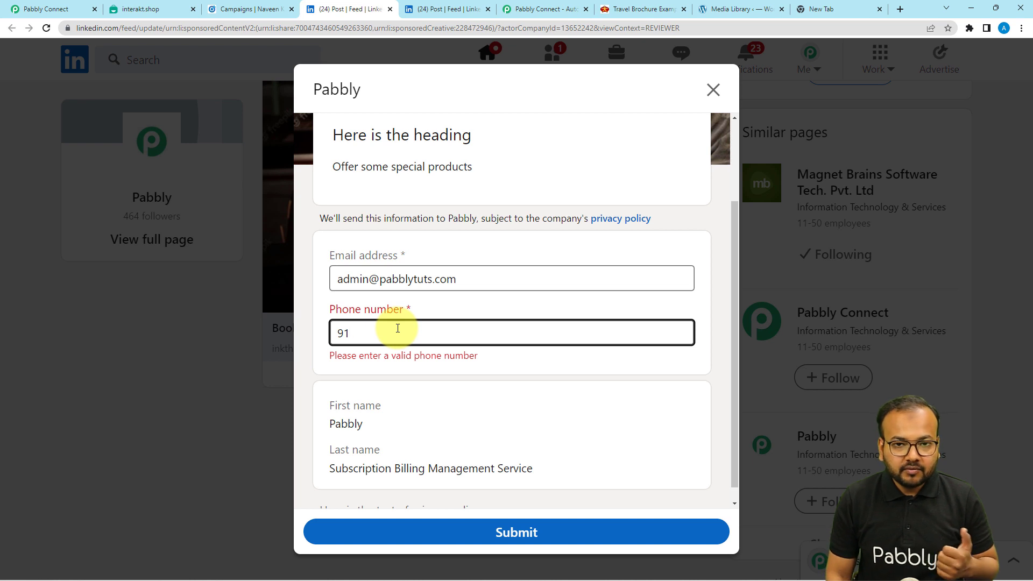
type("00000000")
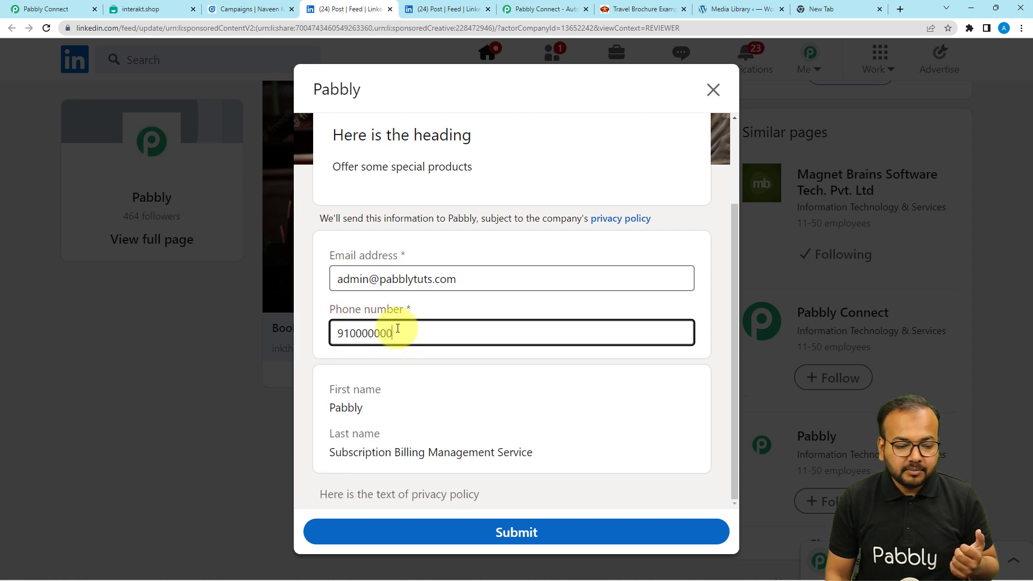
left_click(463, 534)
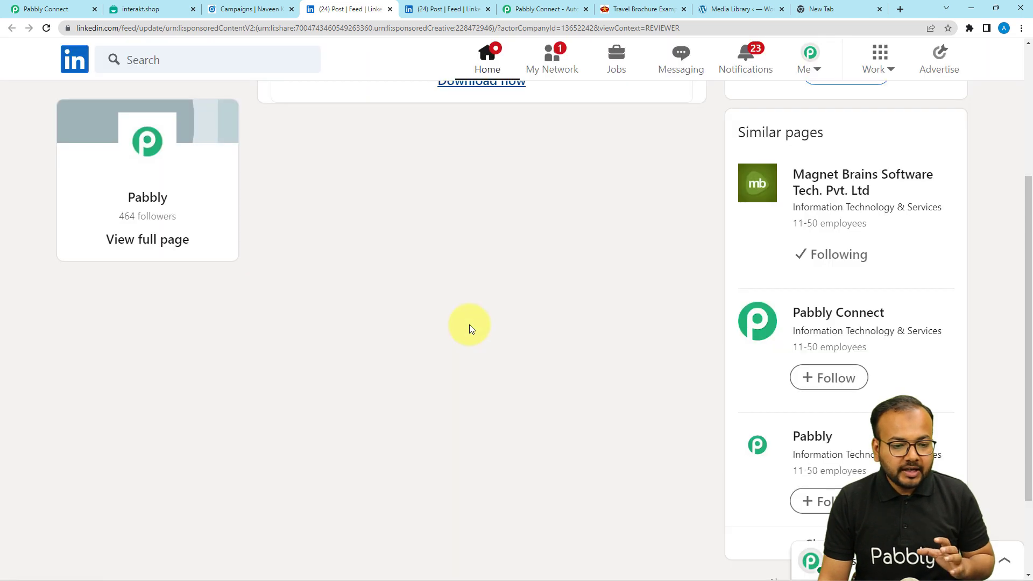
scroll(470, 327, "up", 3)
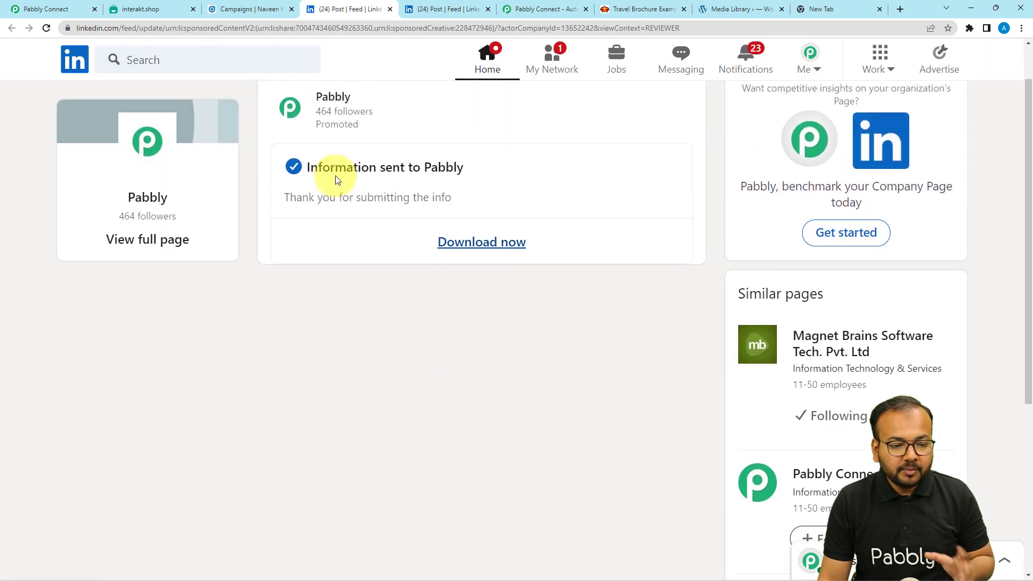
scroll(538, 216, "up", 1)
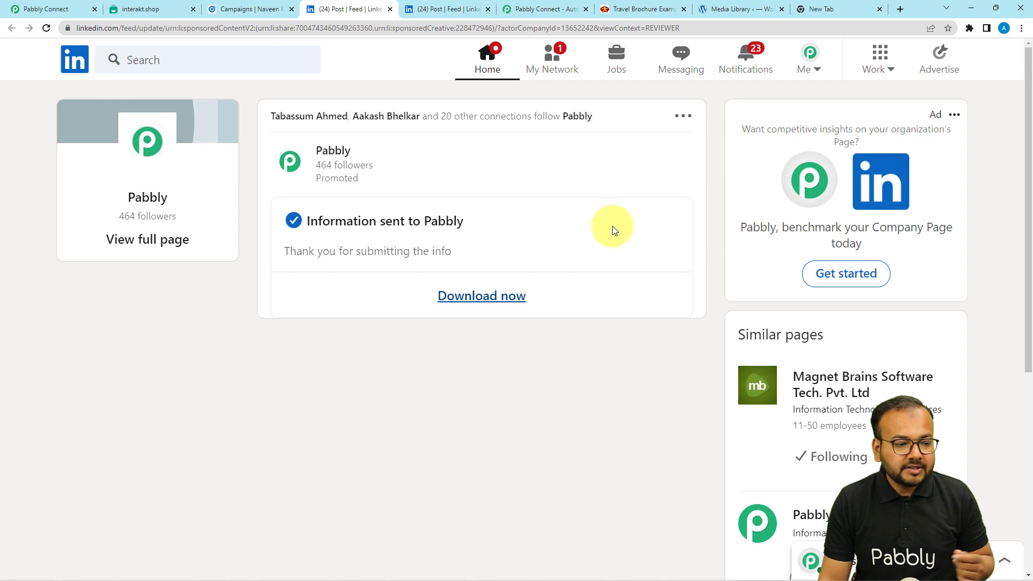
- Return to the Pabbly Connect workflow, save the LinkedIn trigger and send a test request to capture the submitted lead
left_click(32, 11)
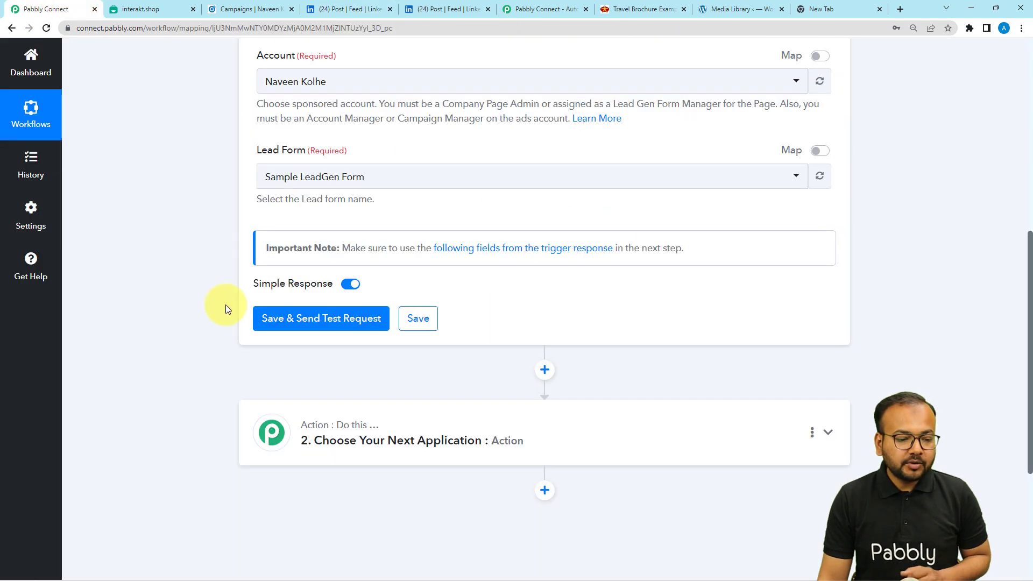
left_click(269, 320)
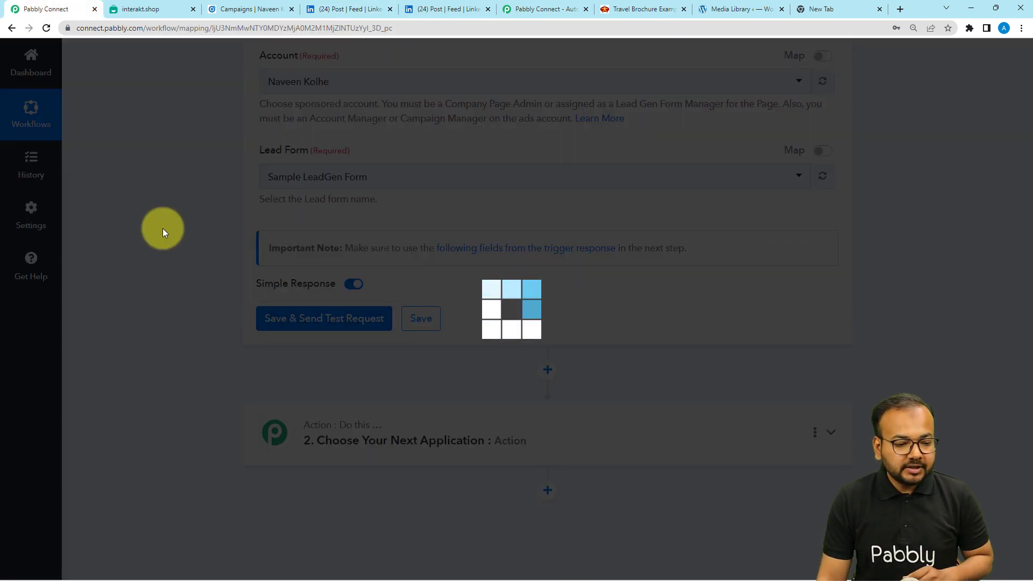
scroll(162, 228, "down", 5)
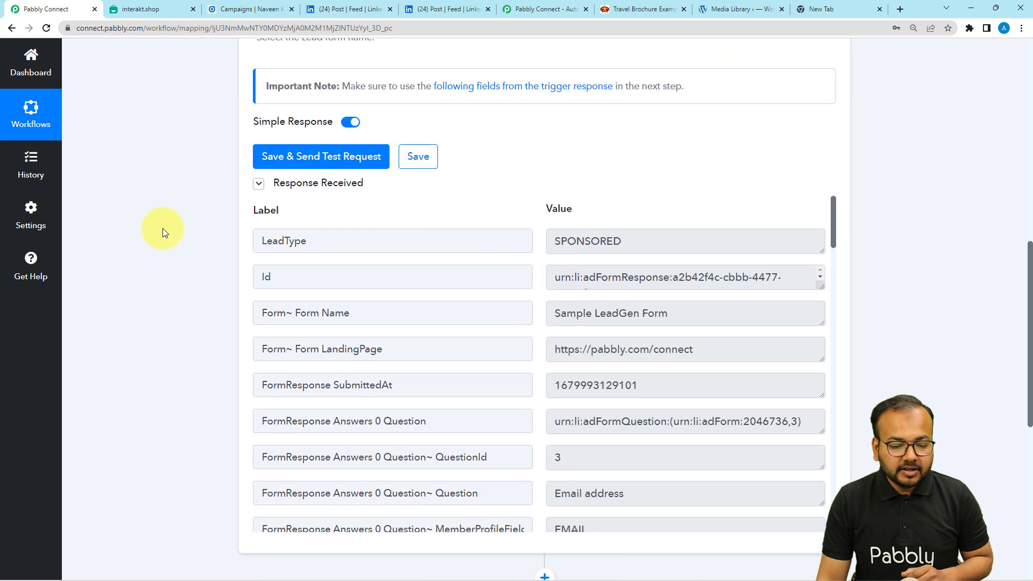
- Examine the trigger response for the submitted email address, phone number, first name and last name
scroll(505, 210, "down", 2)
scroll(429, 239, "down", 4)
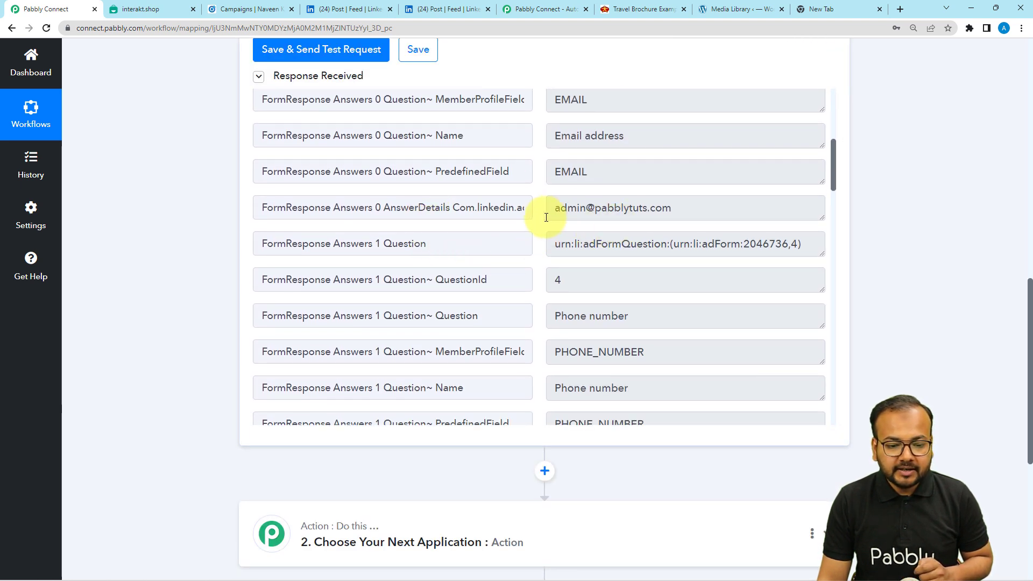
scroll(431, 274, "down", 4)
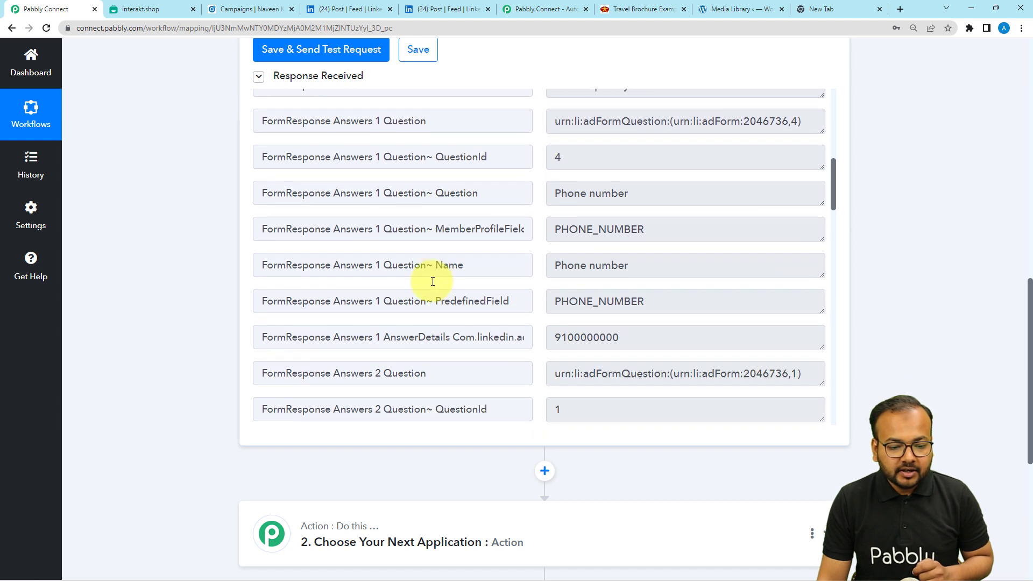
scroll(479, 282, "down", 5)
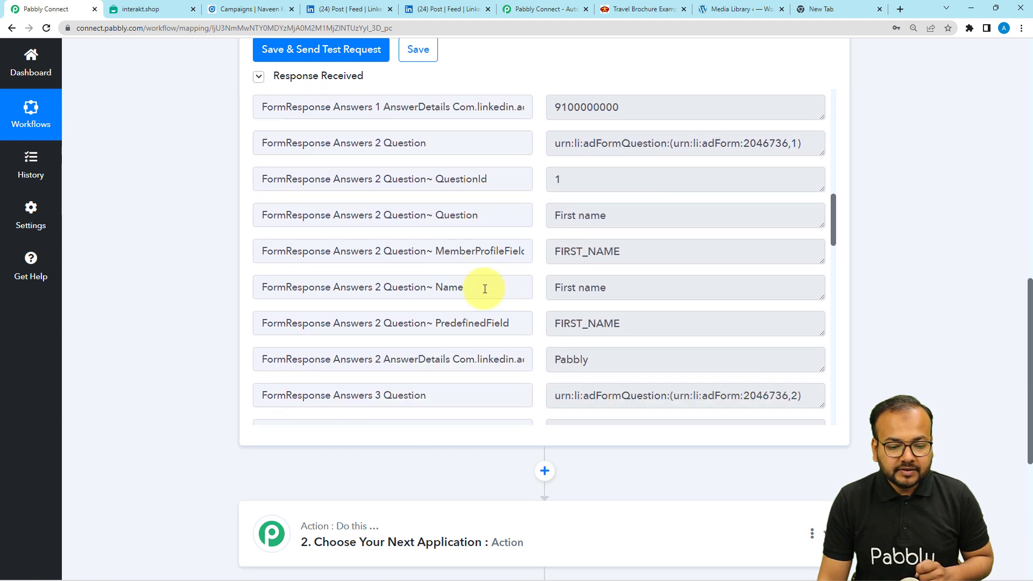
scroll(485, 289, "down", 2)
scroll(490, 275, "up", 1)
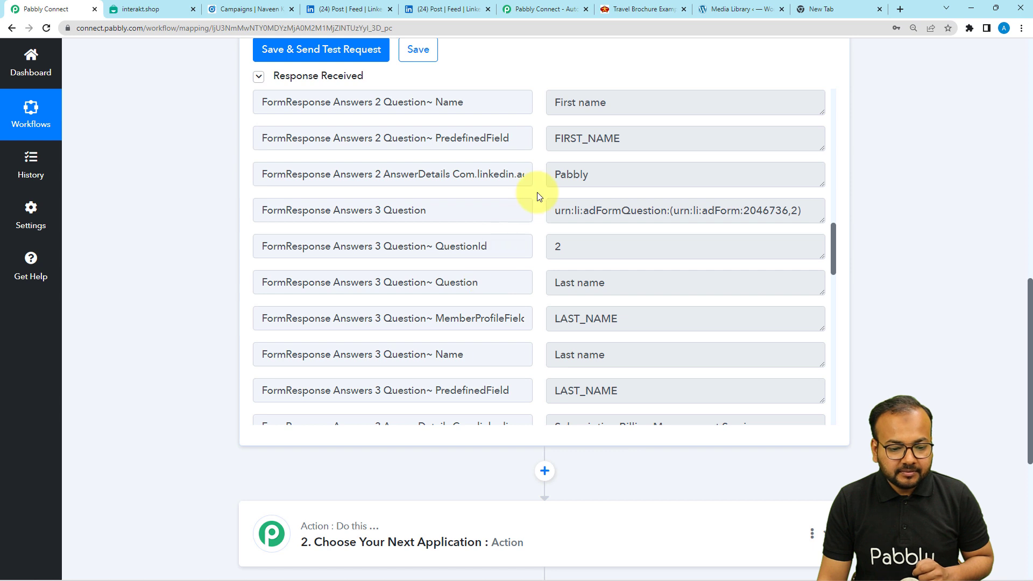
scroll(450, 242, "down", 3)
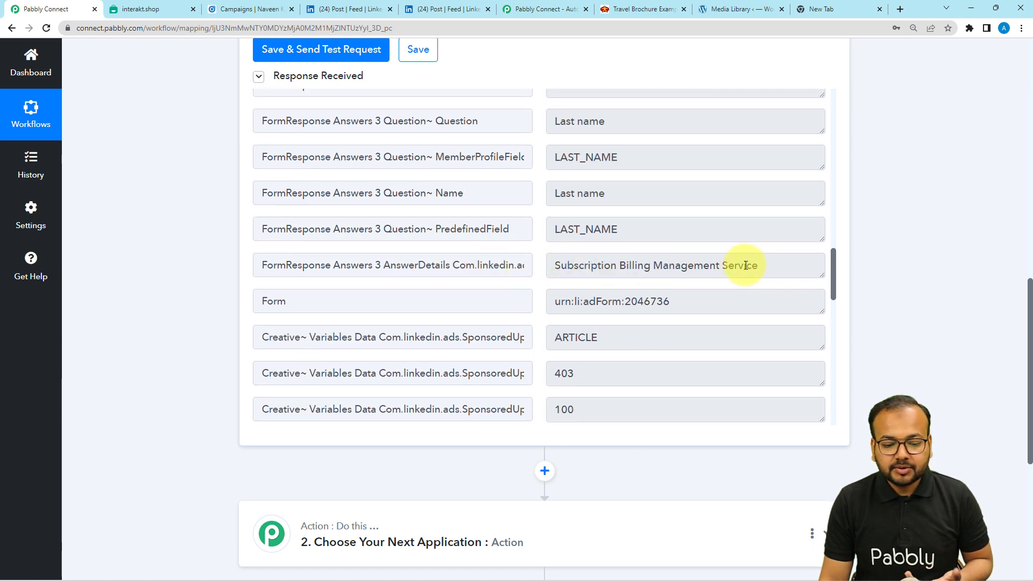
scroll(251, 291, "down", 2)
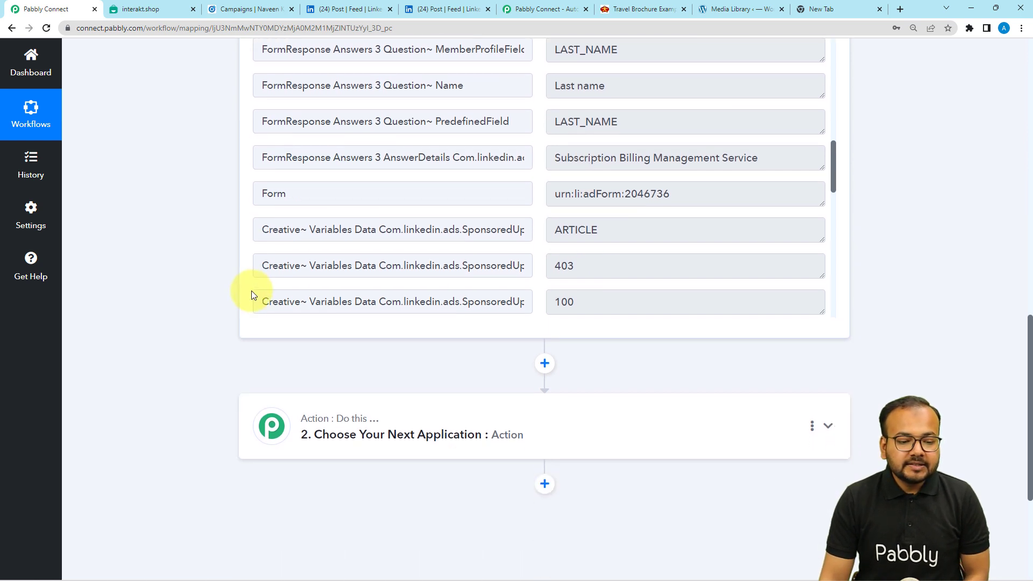
scroll(170, 279, "down", 1)
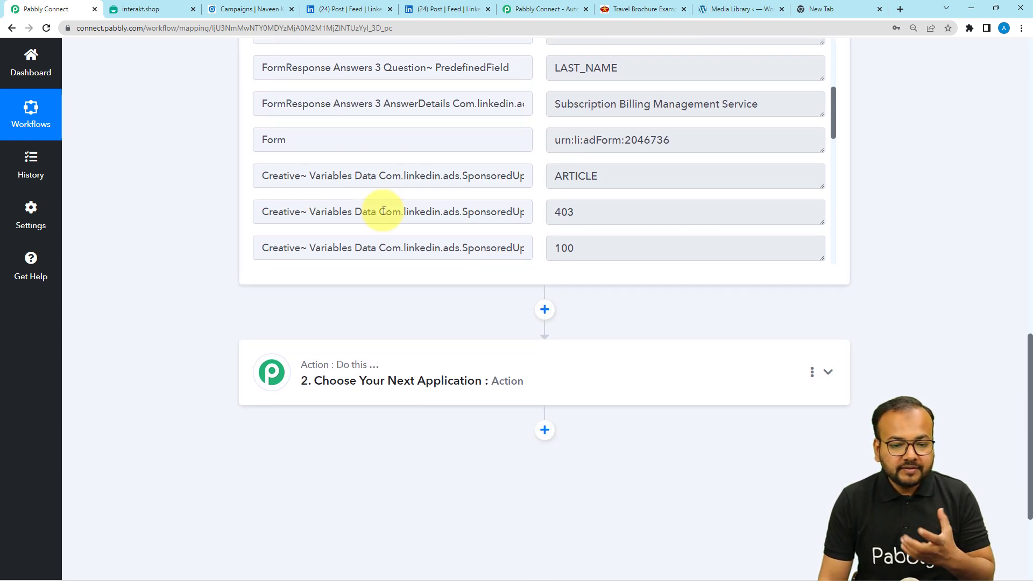
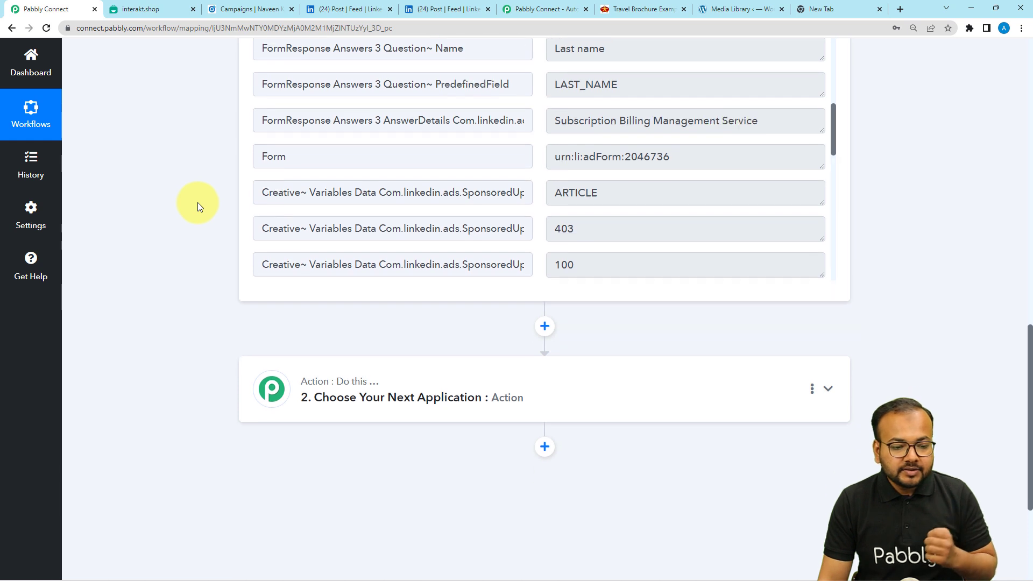
- Expand the workflow's second step, search the app list for "int" and choose Interakt as the action application
left_click(344, 344)
scroll(344, 342, "down", 2)
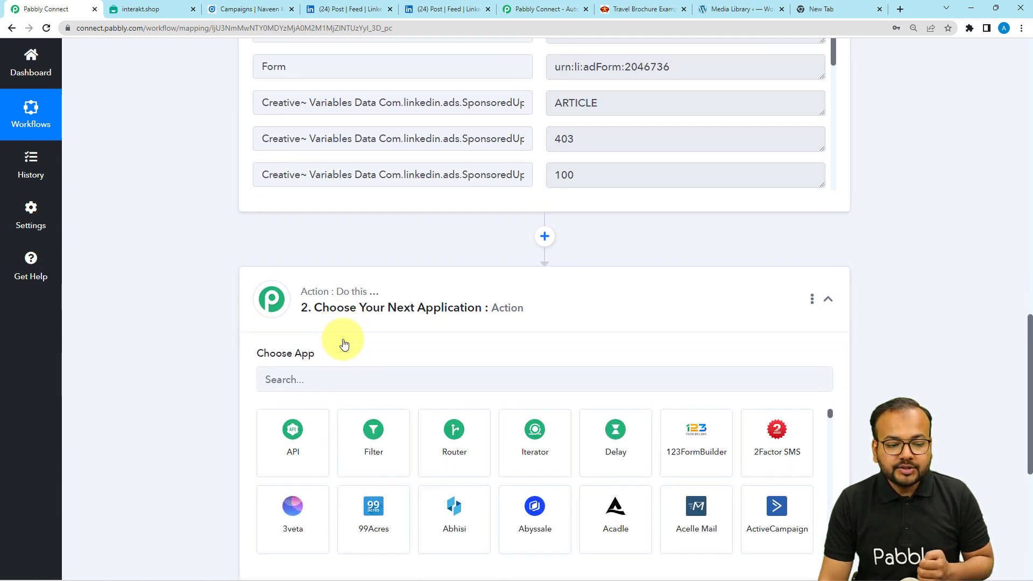
left_click(349, 294)
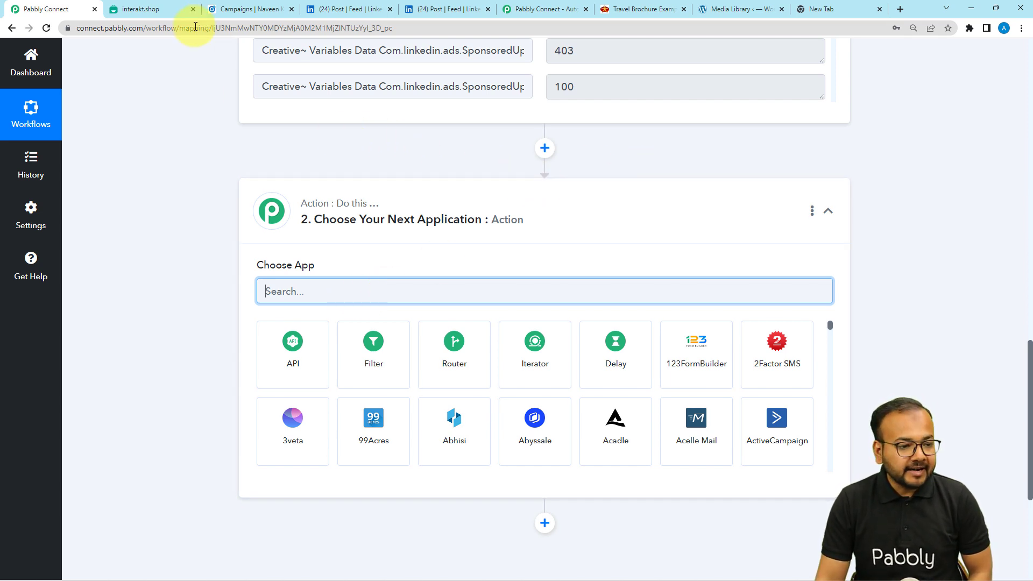
left_click(156, 9)
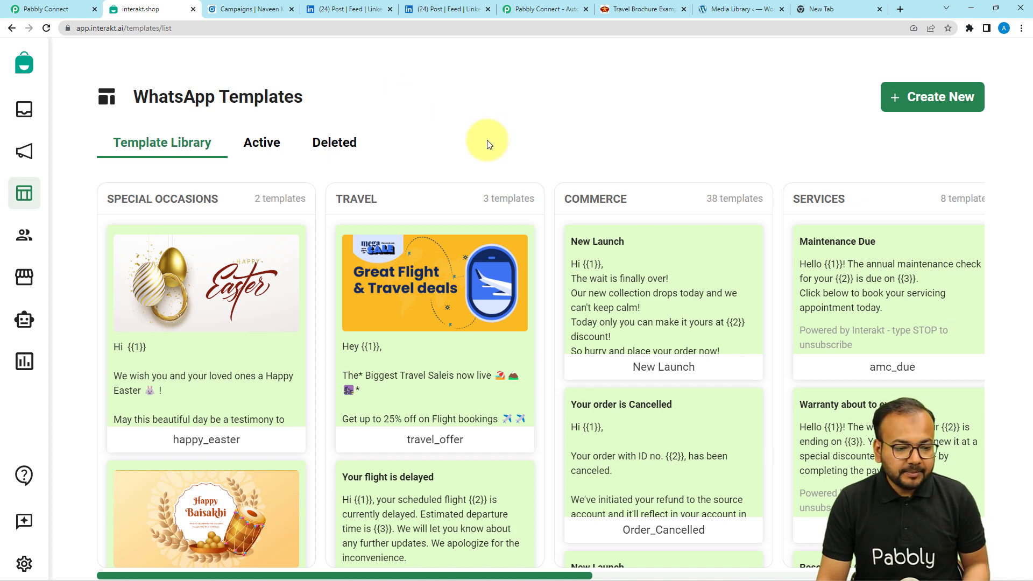
left_click(54, 10)
left_click(321, 298)
type("i")
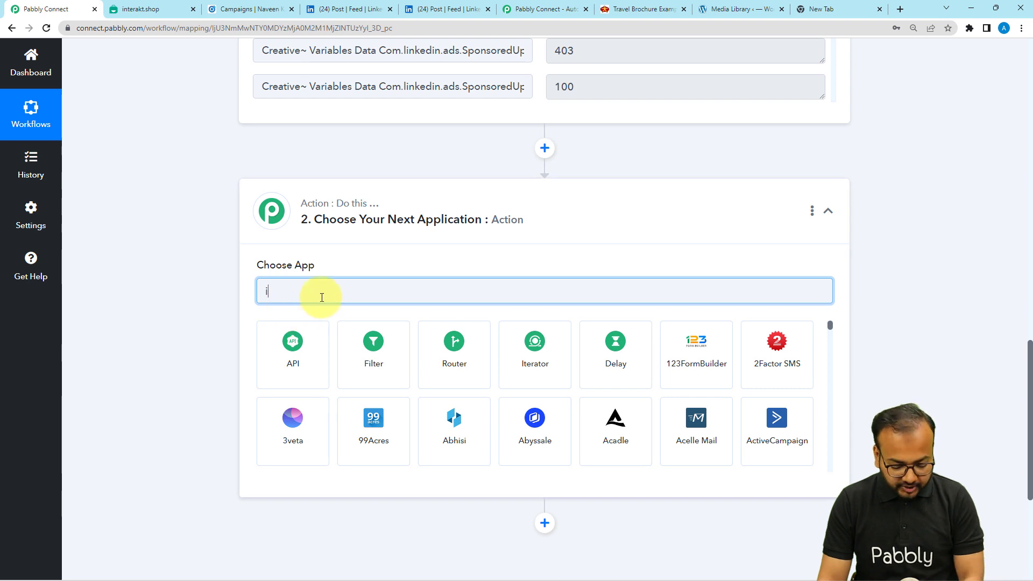
type("nt")
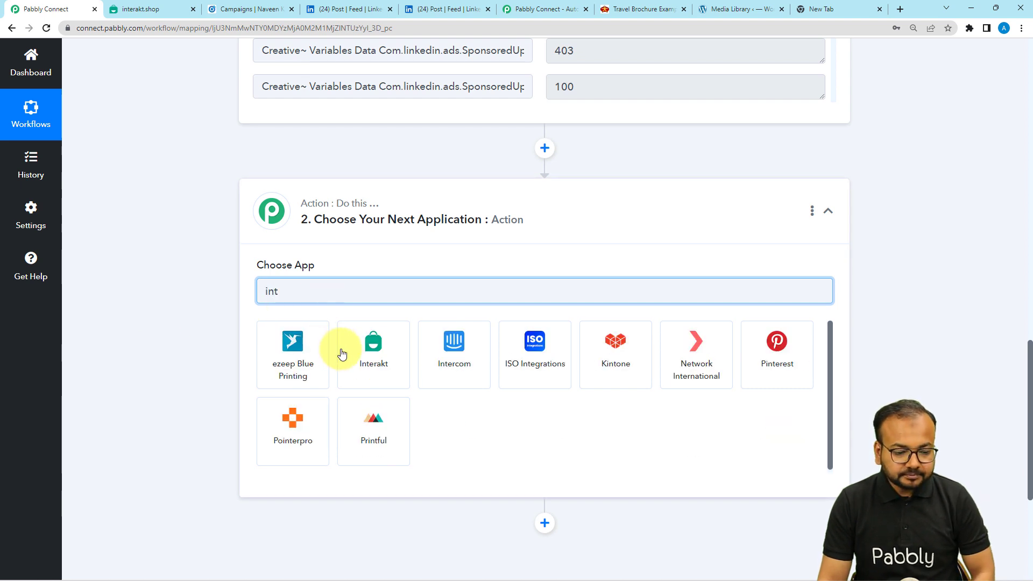
left_click(385, 363)
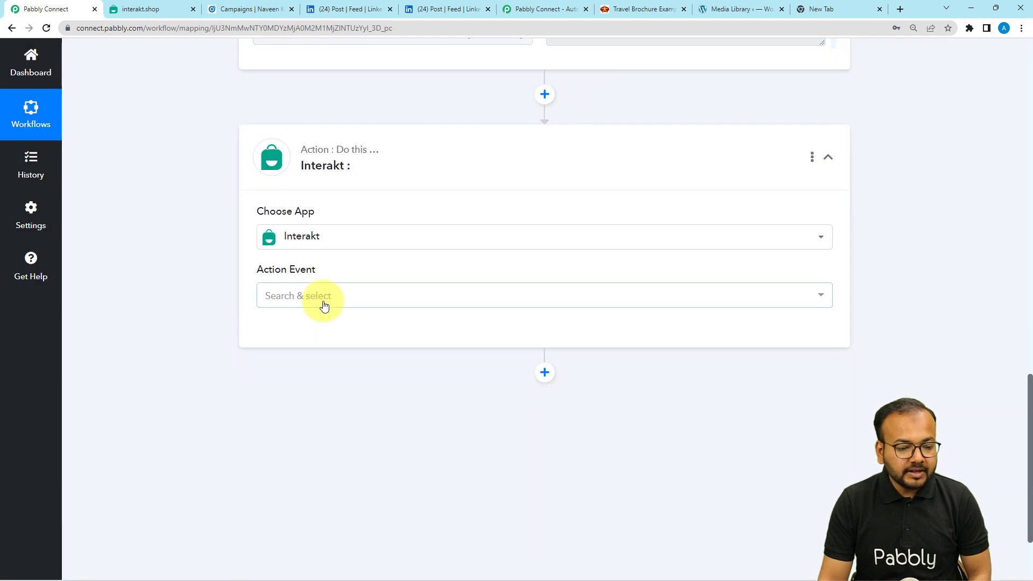
- Set the Interakt action event to Send WhatsApp Template Message and start adding a new account connection
left_click(289, 287)
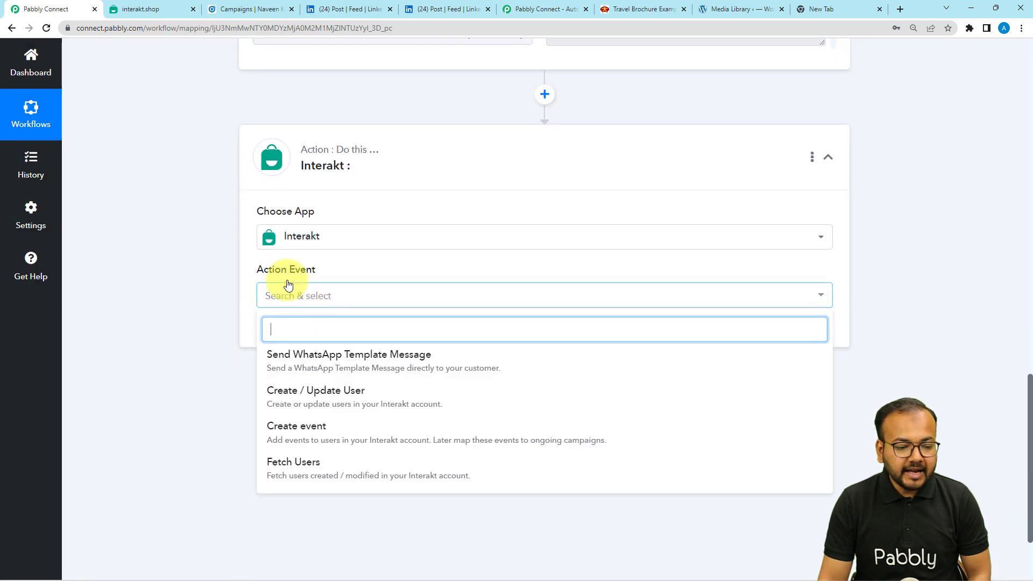
left_click(439, 366)
left_click(266, 335)
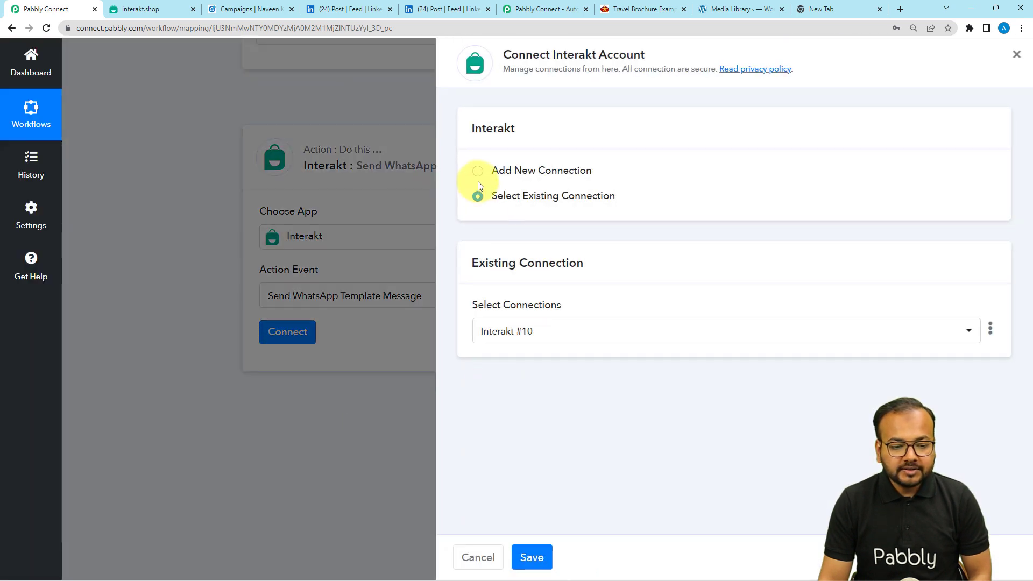
left_click(478, 171)
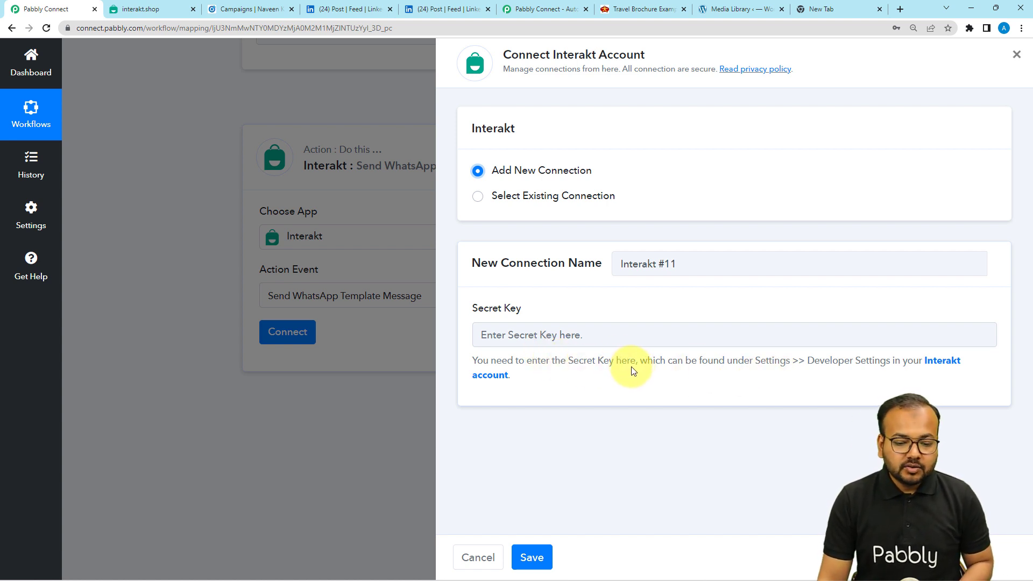
- Switch to Interakt, open the developer settings and copy the secret key
left_click(154, 8)
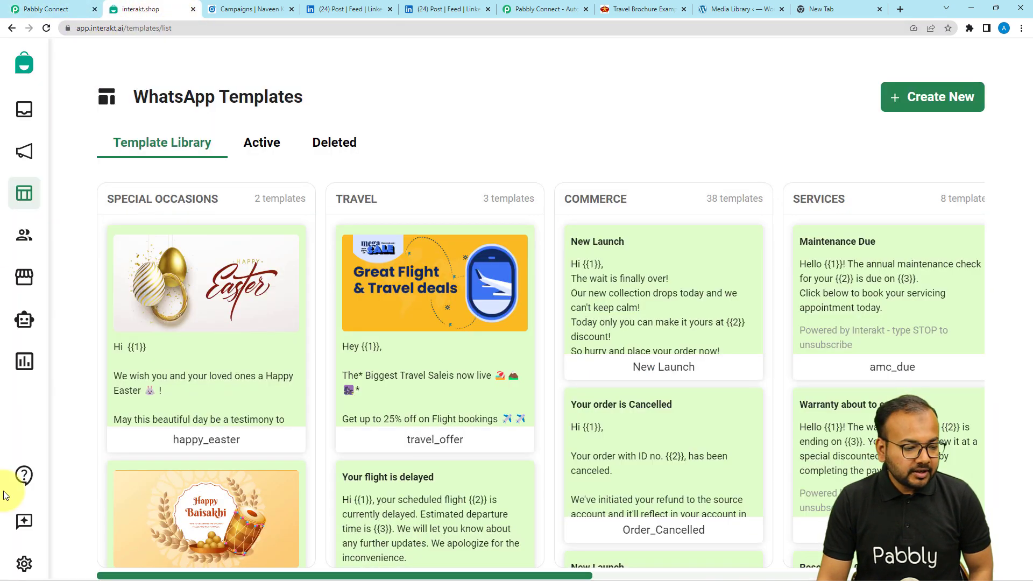
left_click(27, 565)
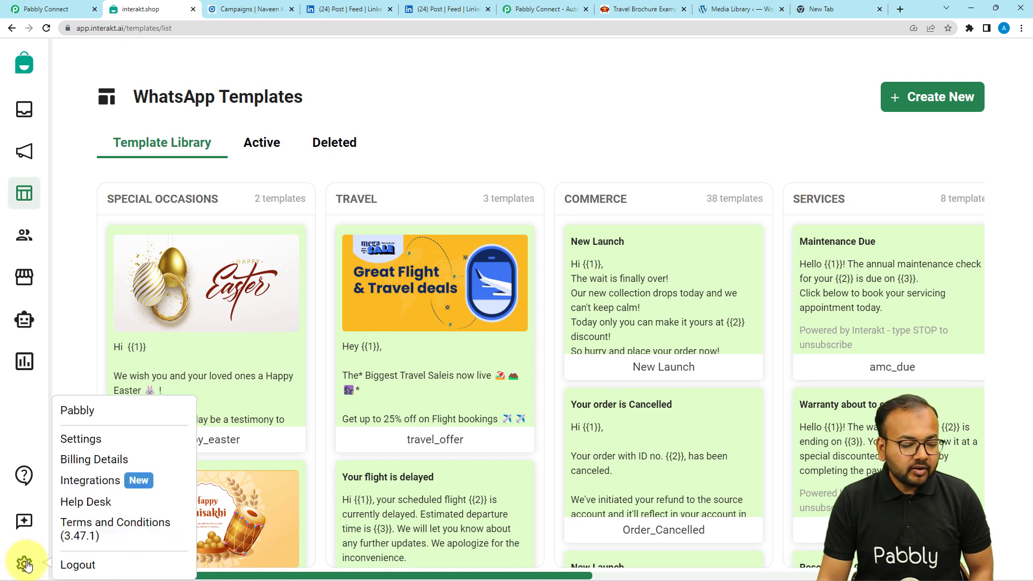
left_click(75, 439)
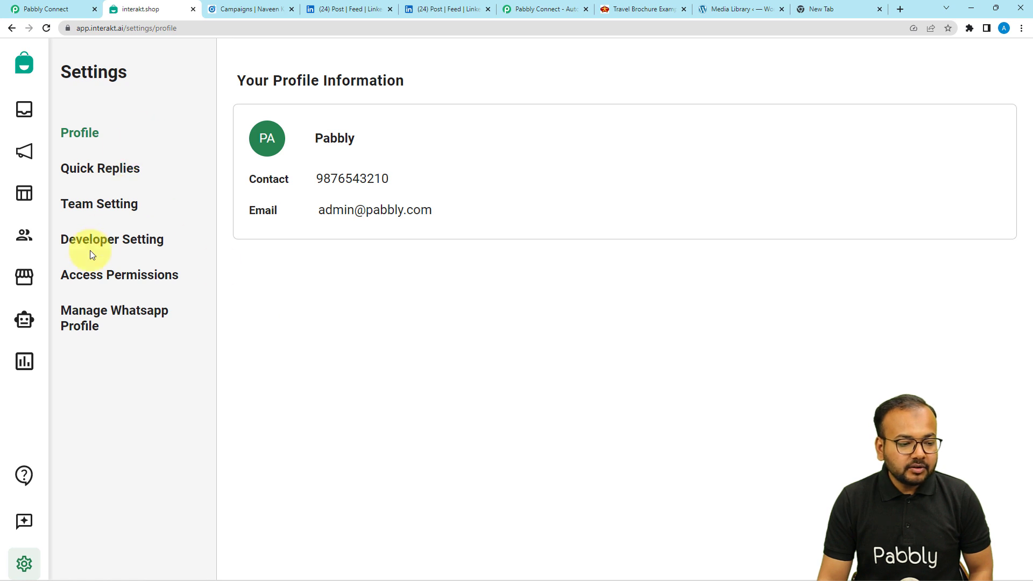
left_click(116, 239)
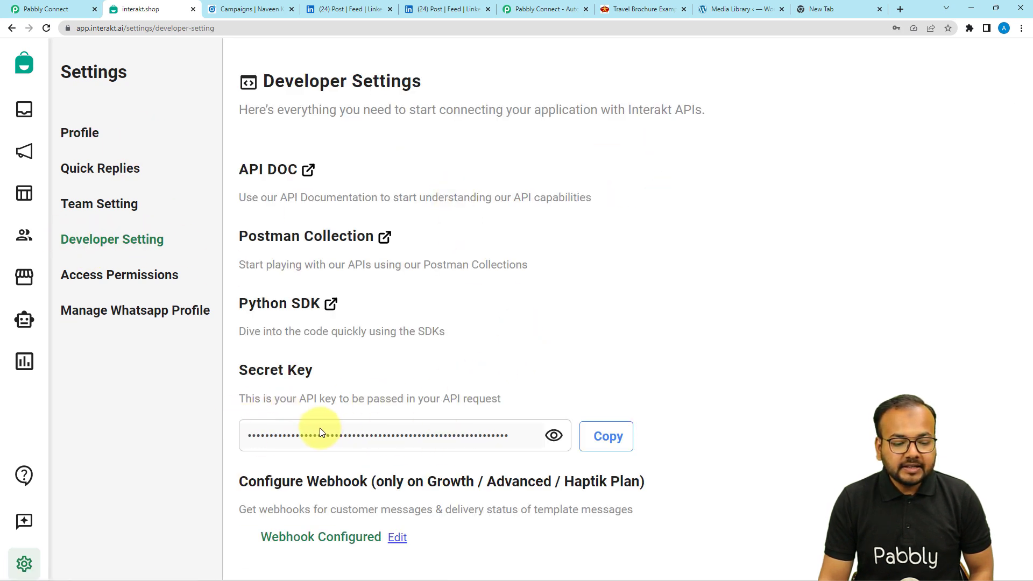
left_click(624, 451)
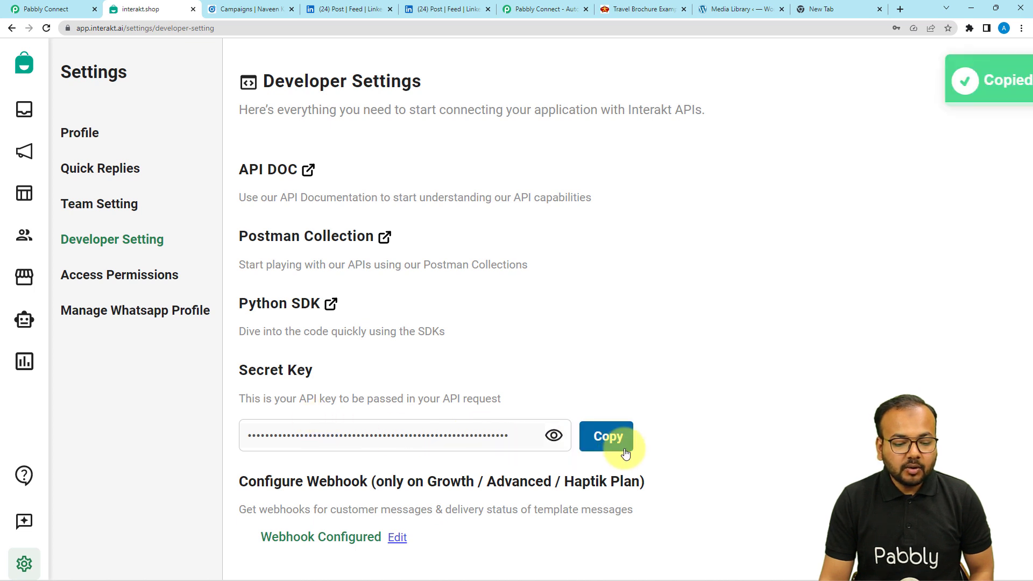
- Return to Pabbly Connect, paste the secret key into the new Interakt connection and save it
left_click(33, 9)
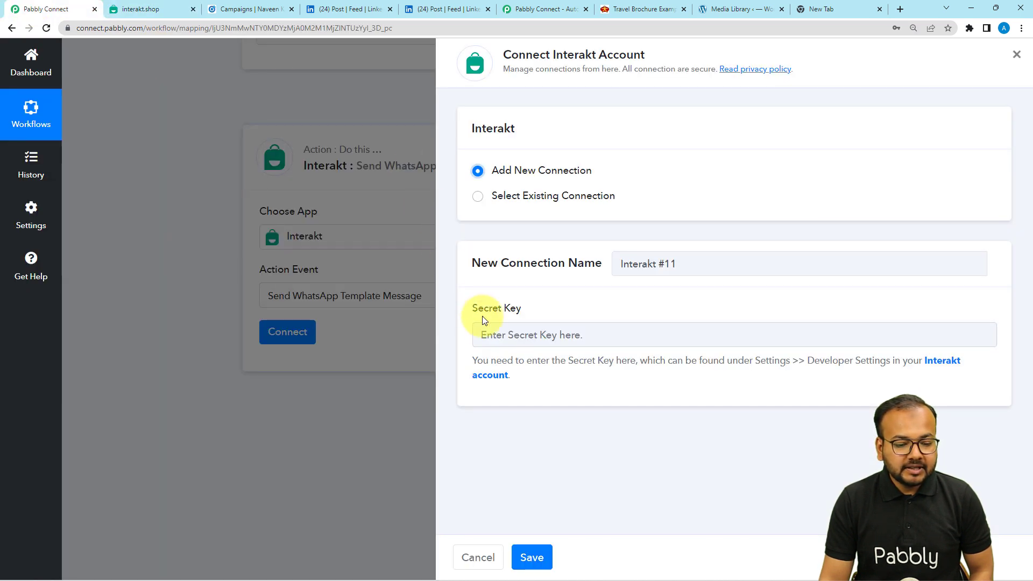
right_click(483, 335)
left_click(517, 428)
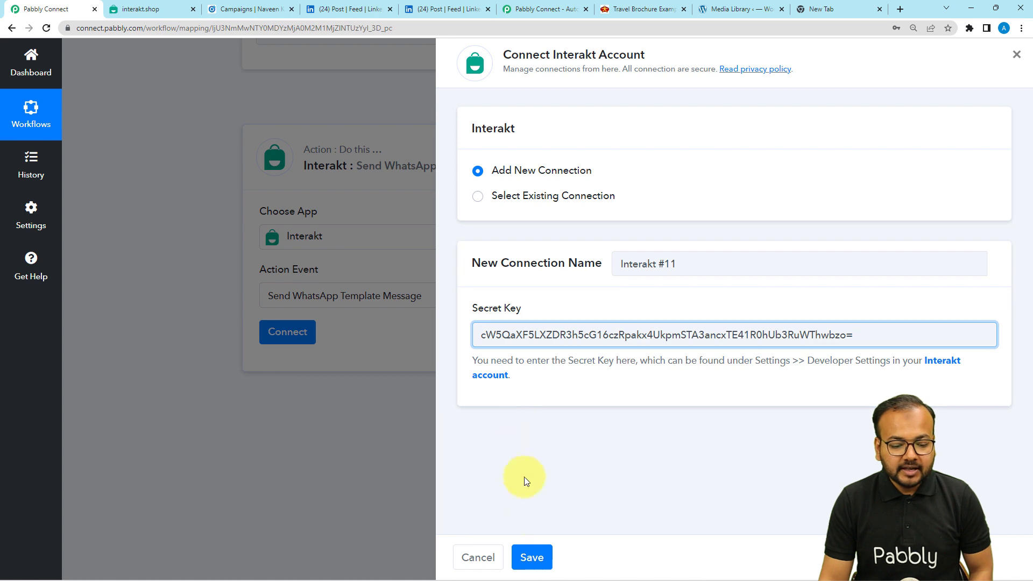
left_click(531, 557)
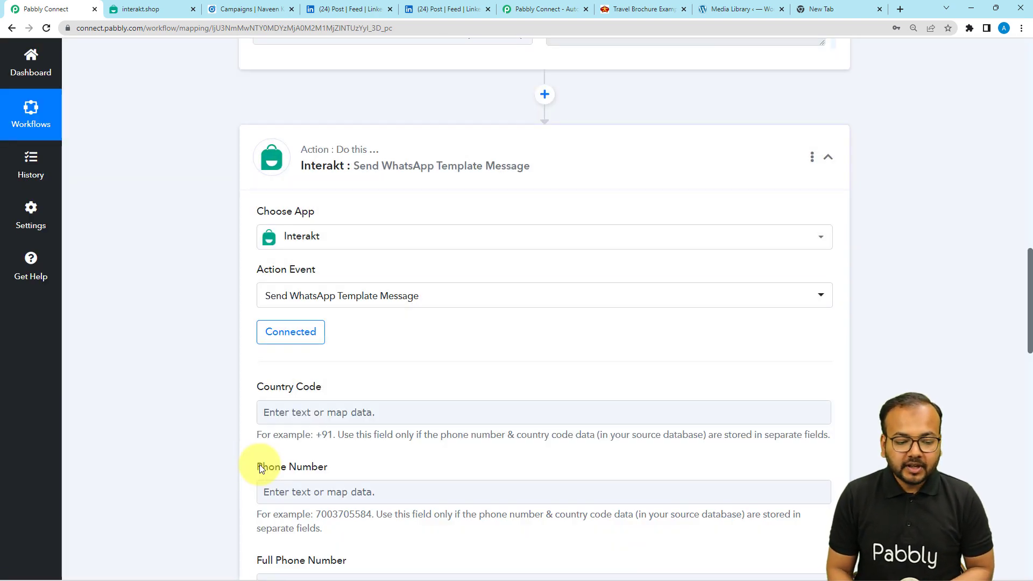
- Compare the Interakt action's phone number fields with the phone number captured in the LinkedIn trigger response
scroll(259, 464, "down", 3)
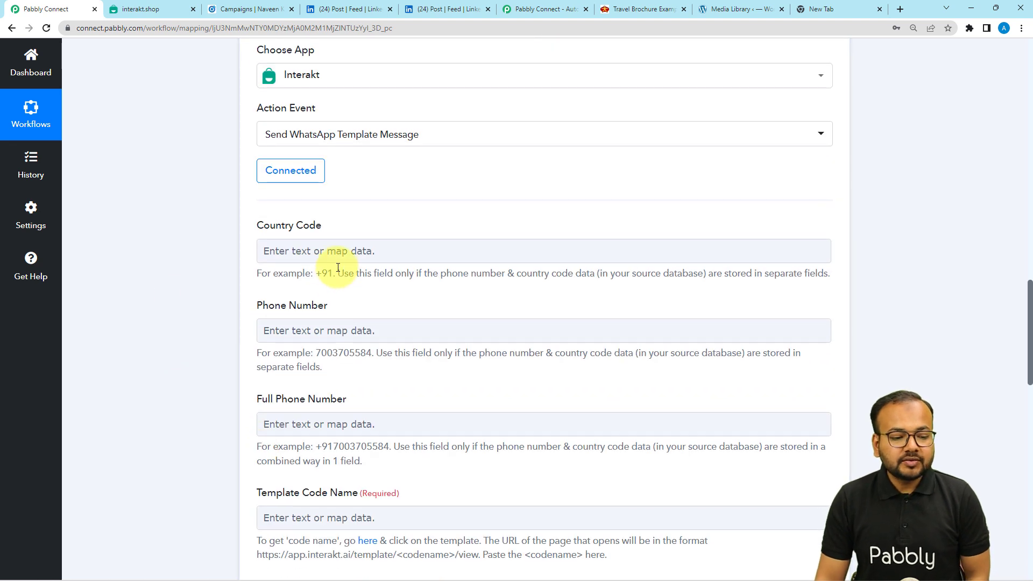
scroll(344, 253, "down", 3)
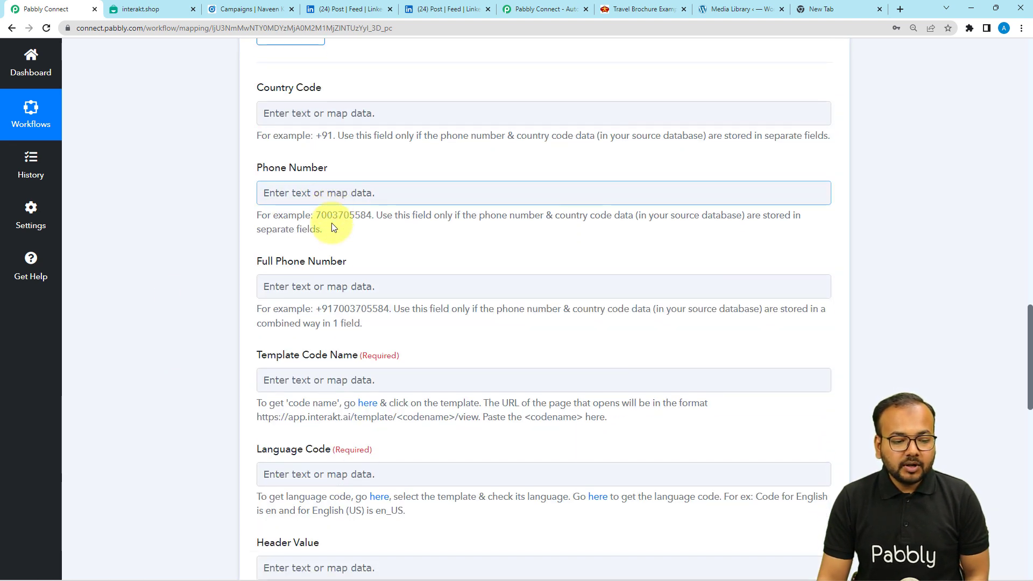
scroll(332, 225, "down", 2)
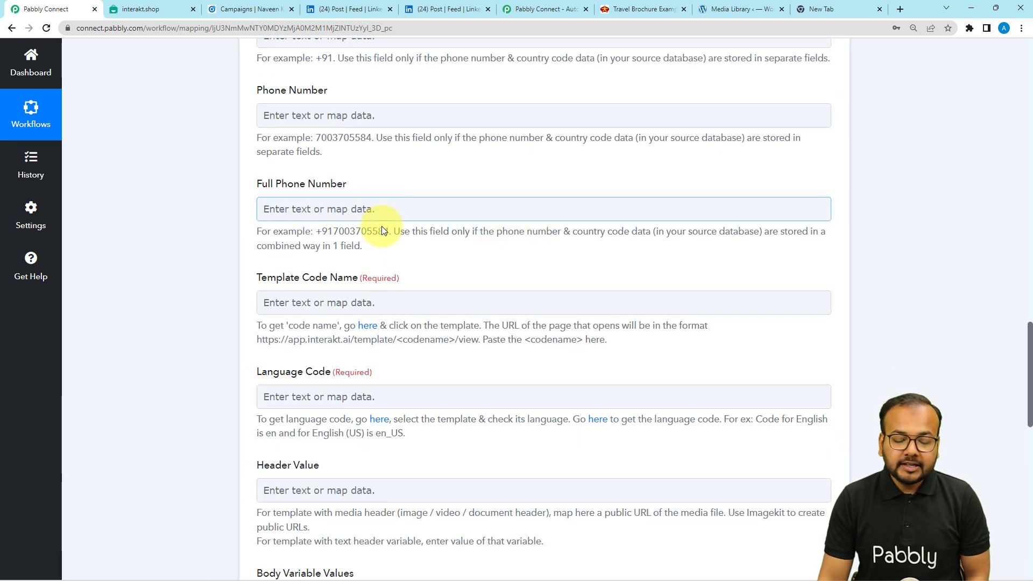
scroll(145, 280, "up", 14)
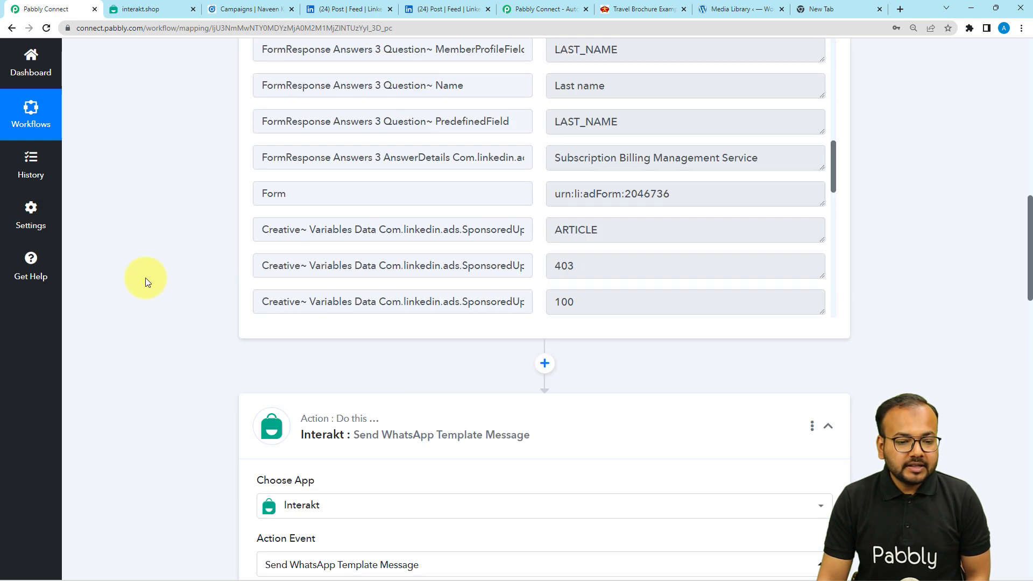
scroll(145, 277, "up", 2)
scroll(350, 244, "down", 7)
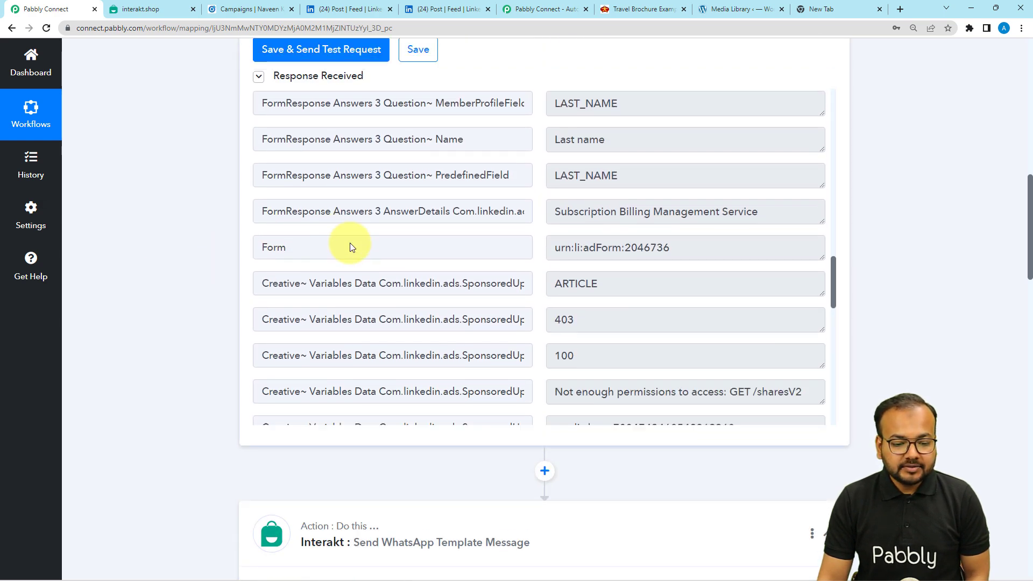
scroll(351, 244, "down", 8)
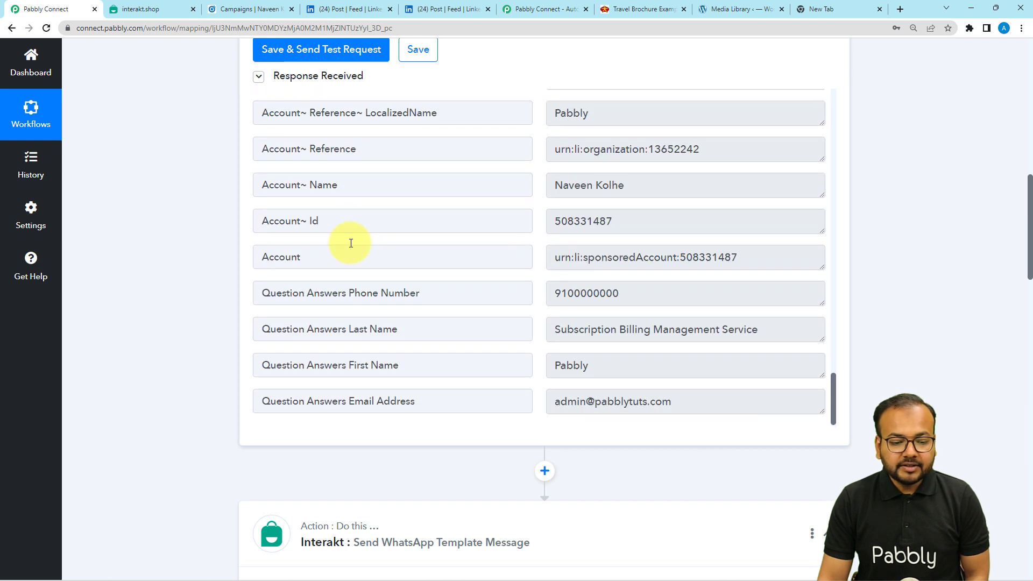
left_click_drag(555, 297, 637, 290)
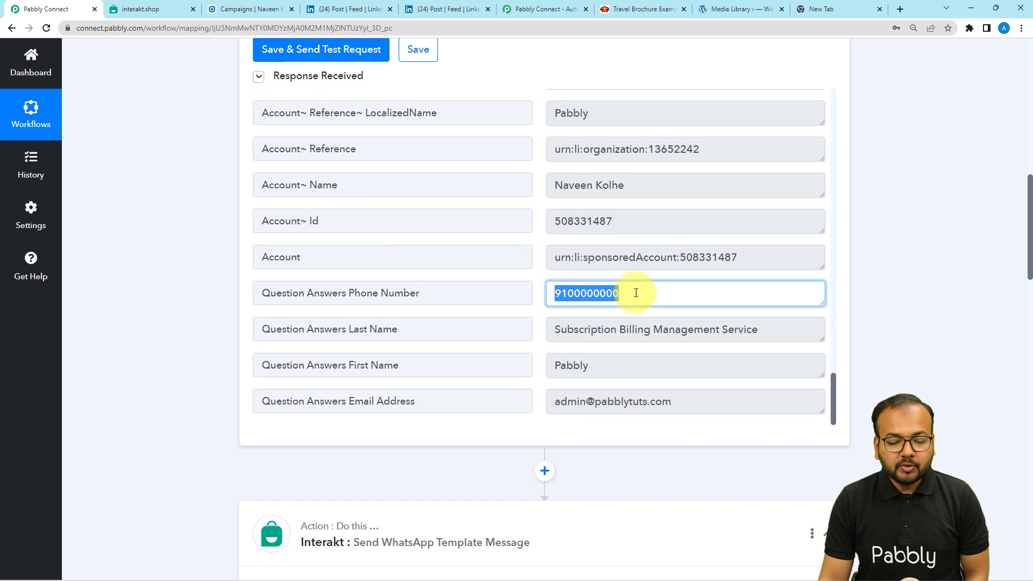
left_click_drag(428, 292, 307, 293)
scroll(171, 285, "down", 1)
scroll(172, 283, "down", 11)
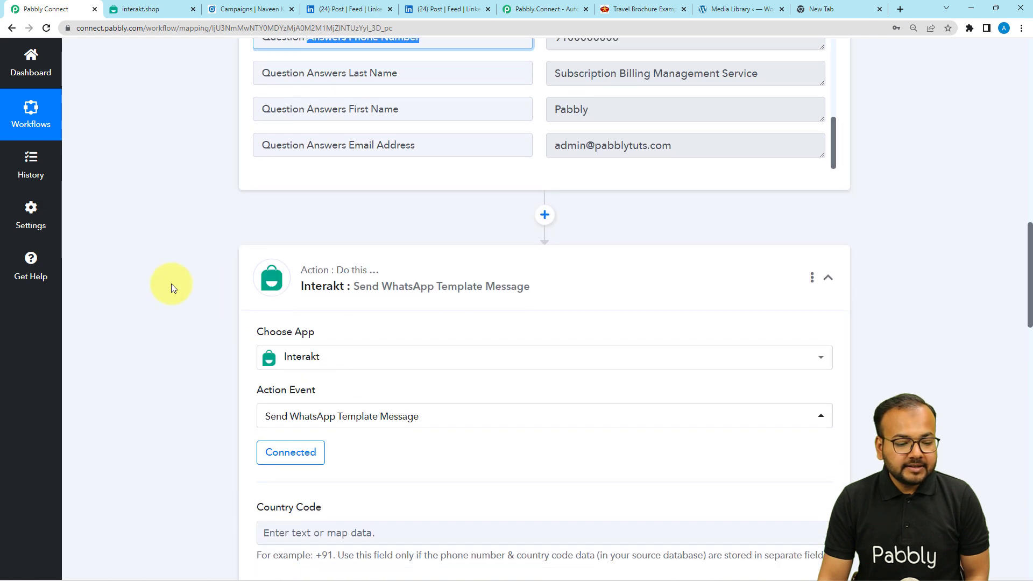
scroll(171, 283, "down", 1)
scroll(171, 283, "down", 2)
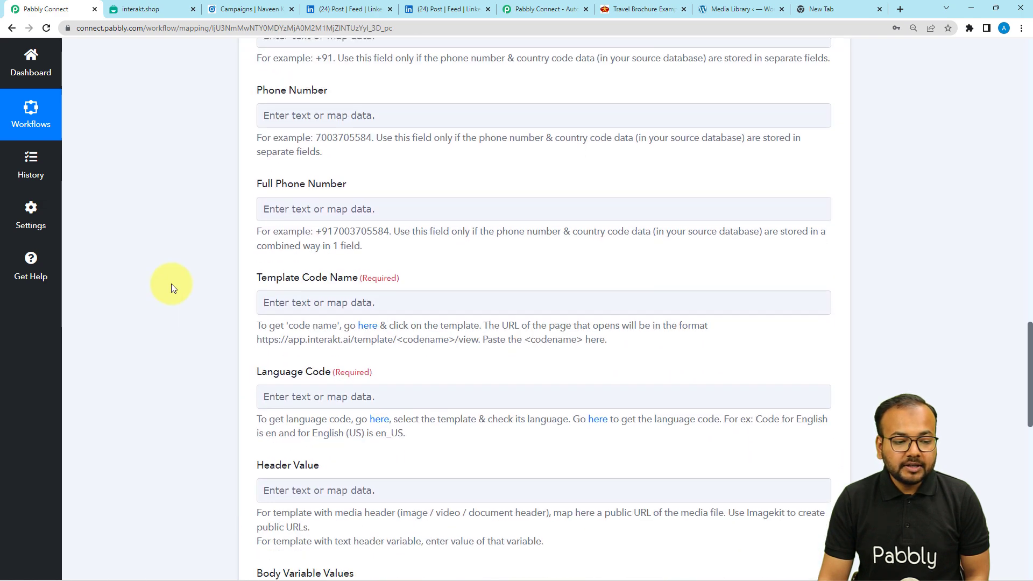
- Map the lead's phone number answer from the LinkedIn response into Full Phone Number, with a "+" in front of it
left_click(389, 206)
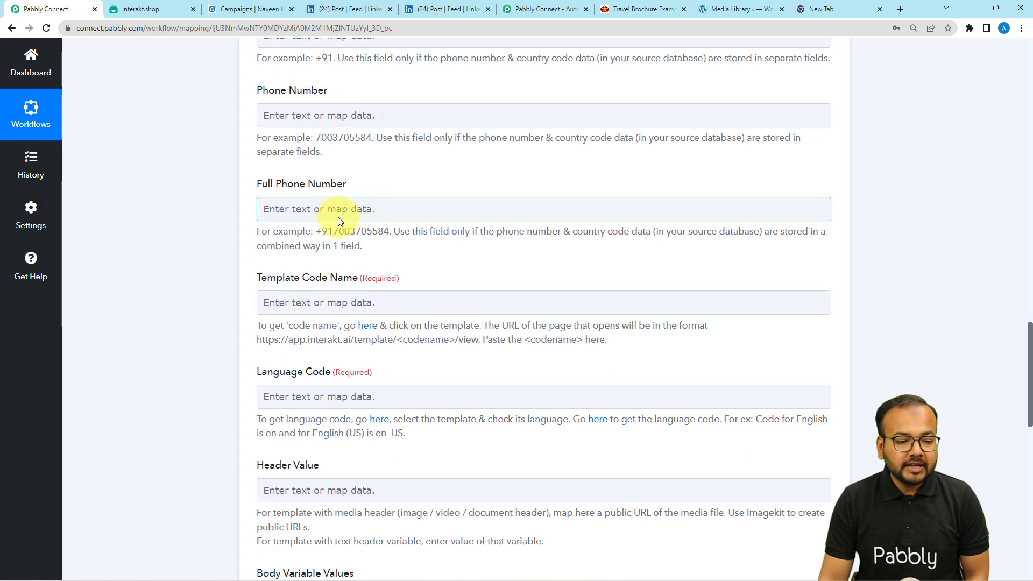
left_click(317, 241)
left_click_drag(317, 232, 387, 237)
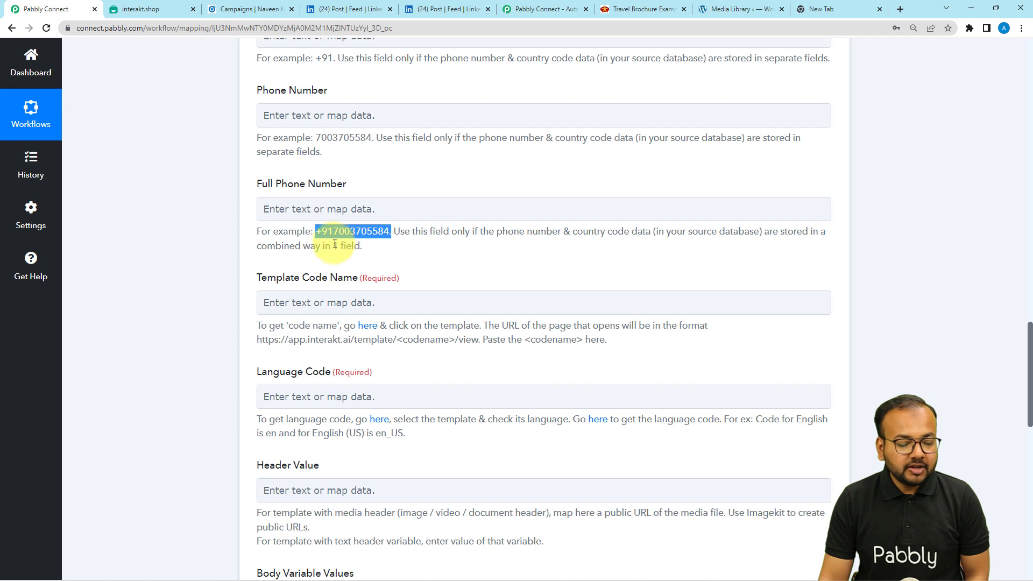
left_click(315, 207)
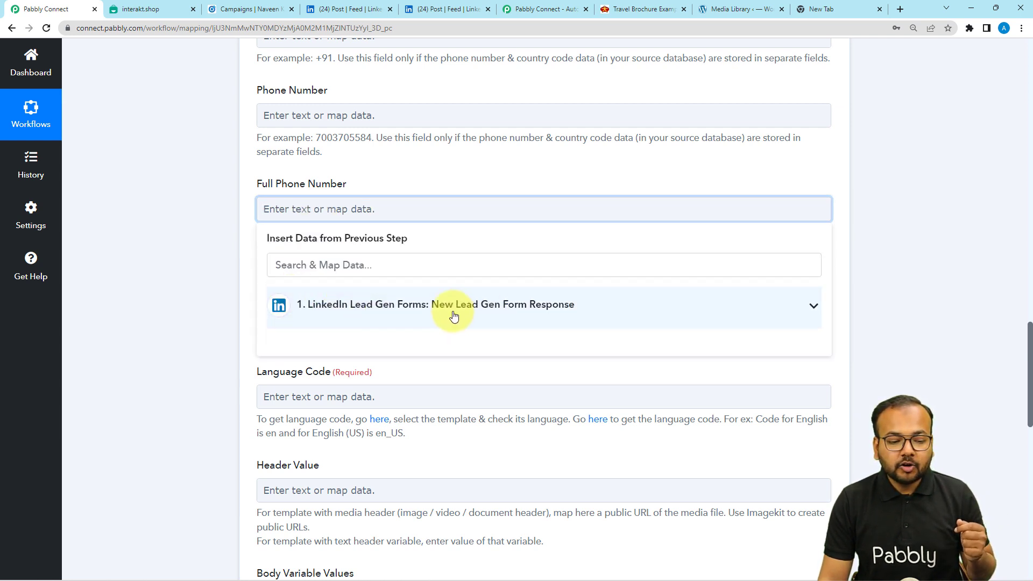
left_click(364, 315)
scroll(405, 428, "down", 2)
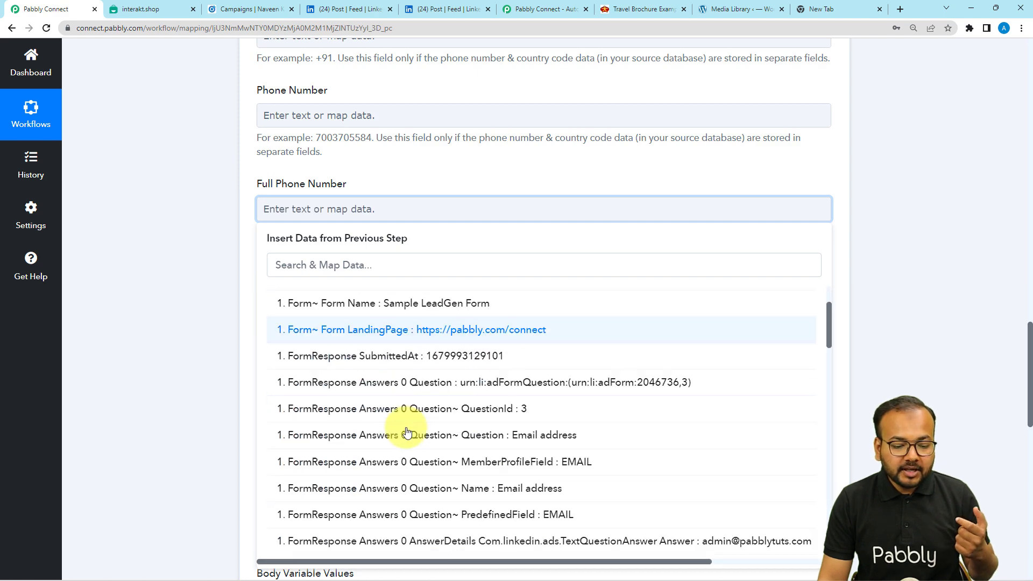
scroll(407, 433, "down", 4)
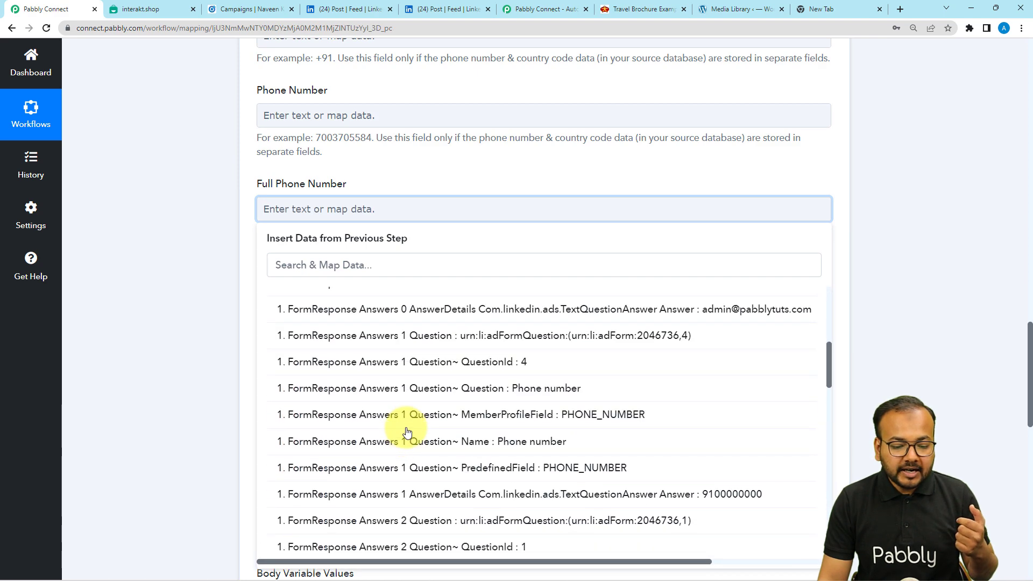
left_click(681, 496)
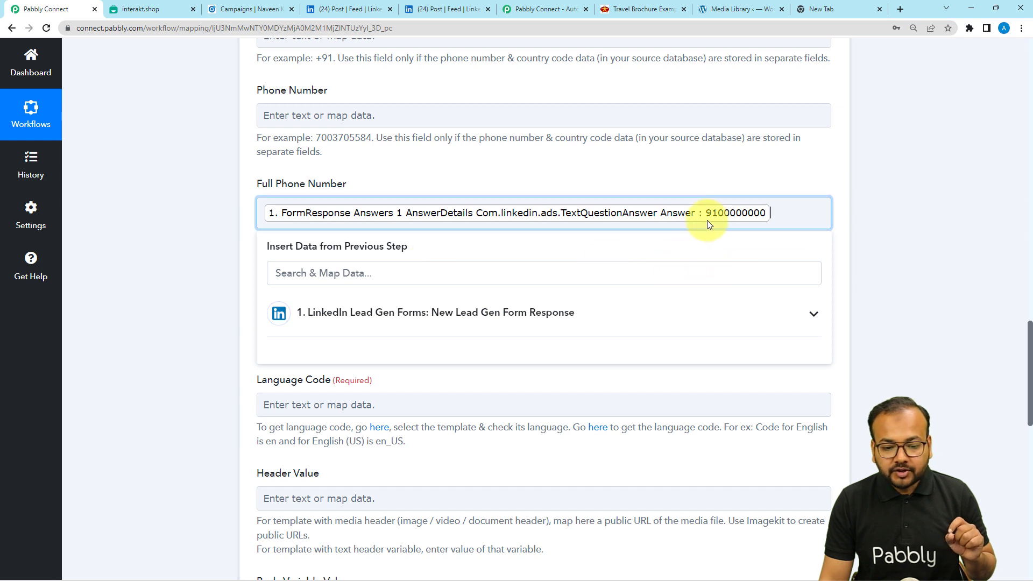
type("+")
left_click(109, 219)
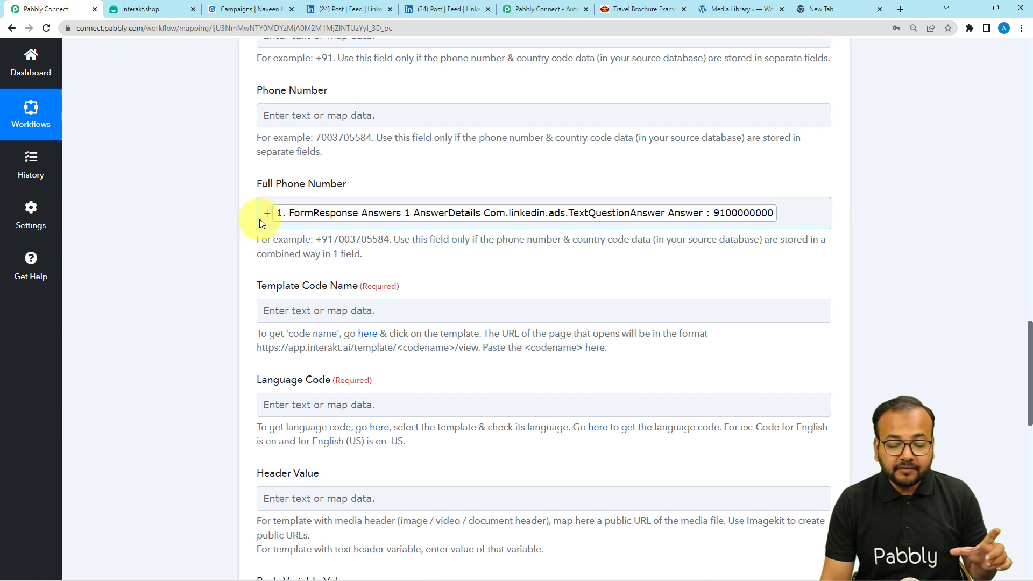
- Review the Interakt action's template code name, language code, header value and body variable fields
scroll(166, 238, "down", 2)
left_click(276, 202)
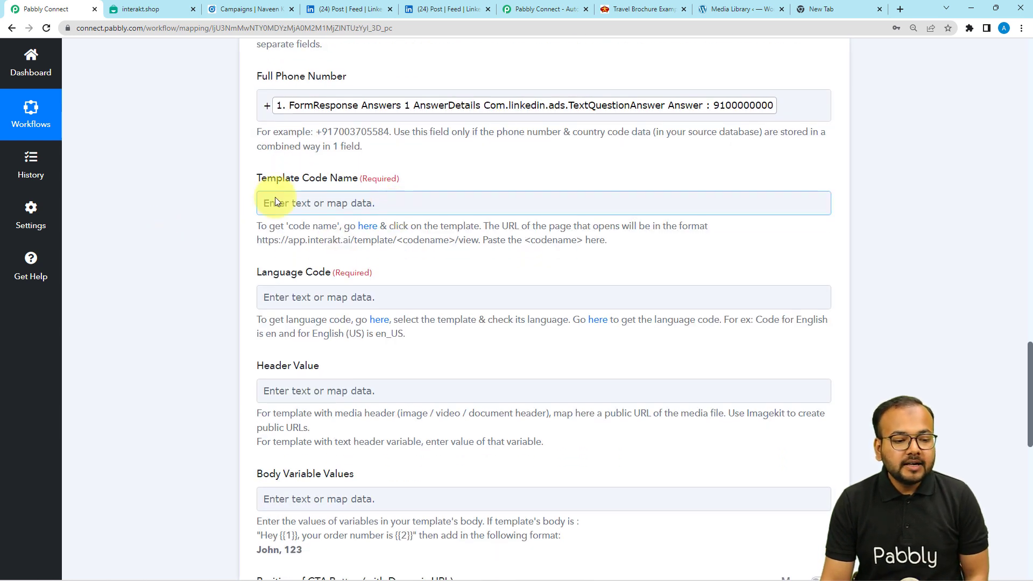
scroll(323, 202, "down", 2)
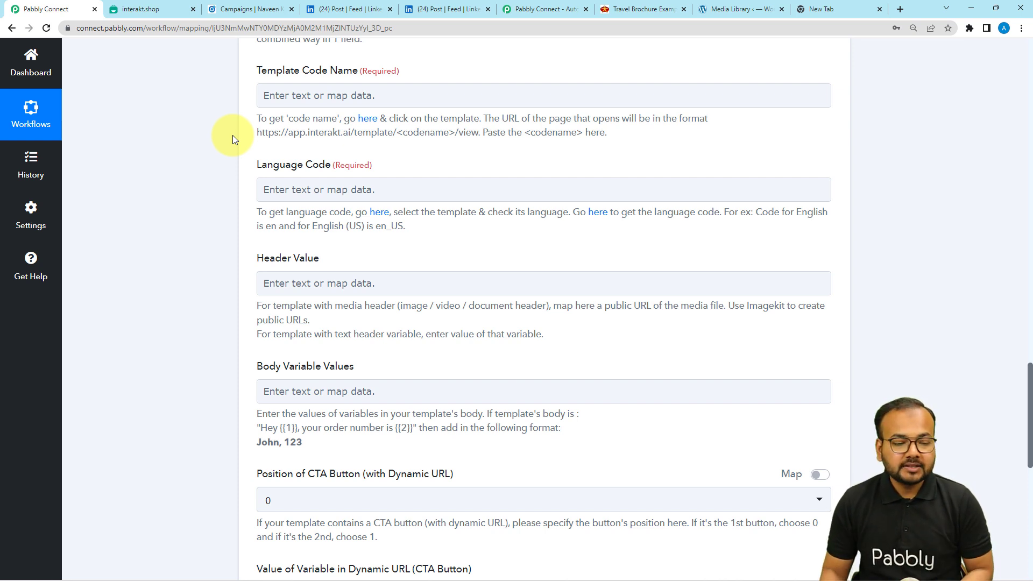
- Switch to Interakt and open the Lead form Reply template from the active WhatsApp templates
left_click(163, 11)
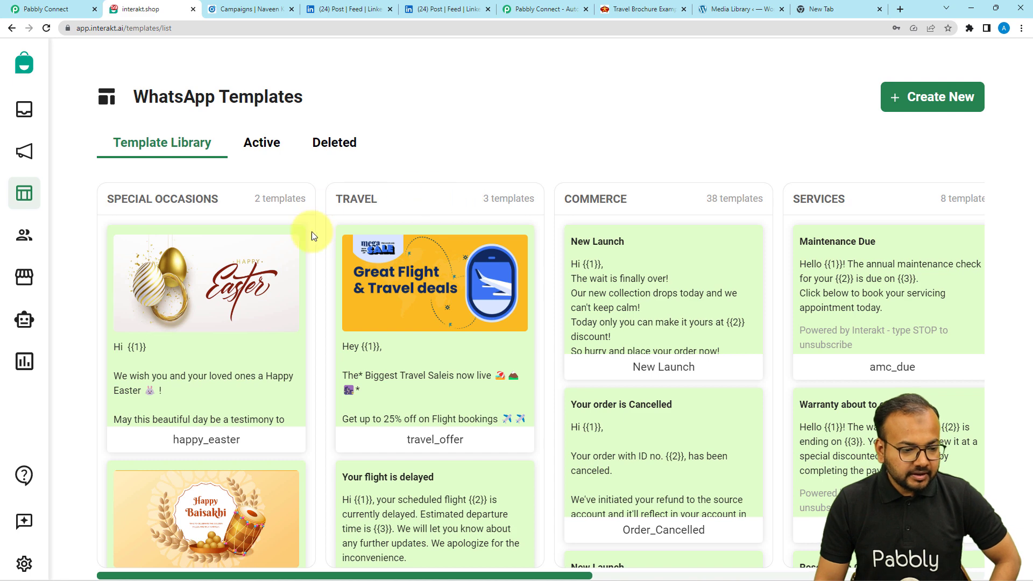
mouse_move(898, 256)
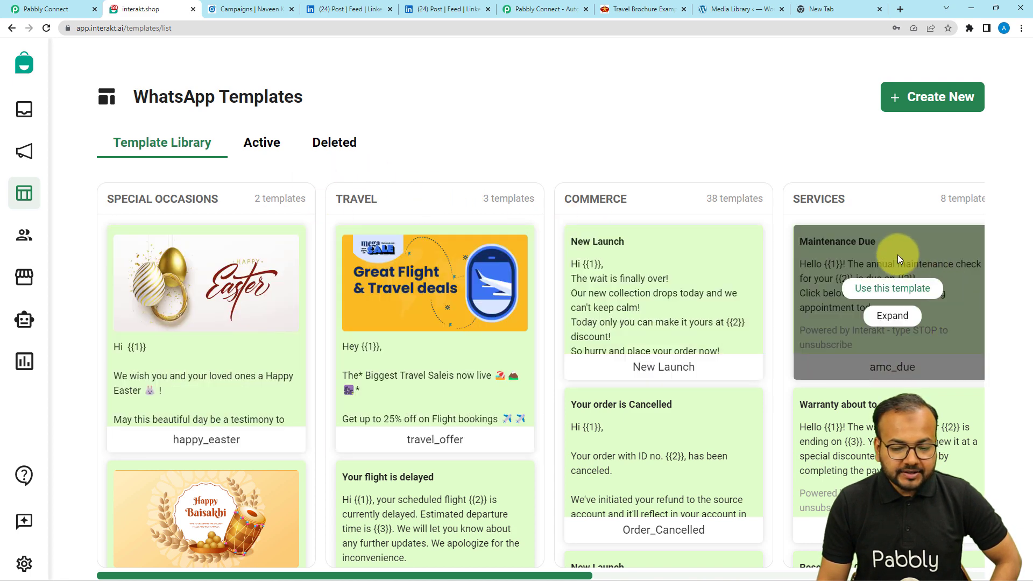
scroll(529, 323, "down", 4)
mouse_move(206, 234)
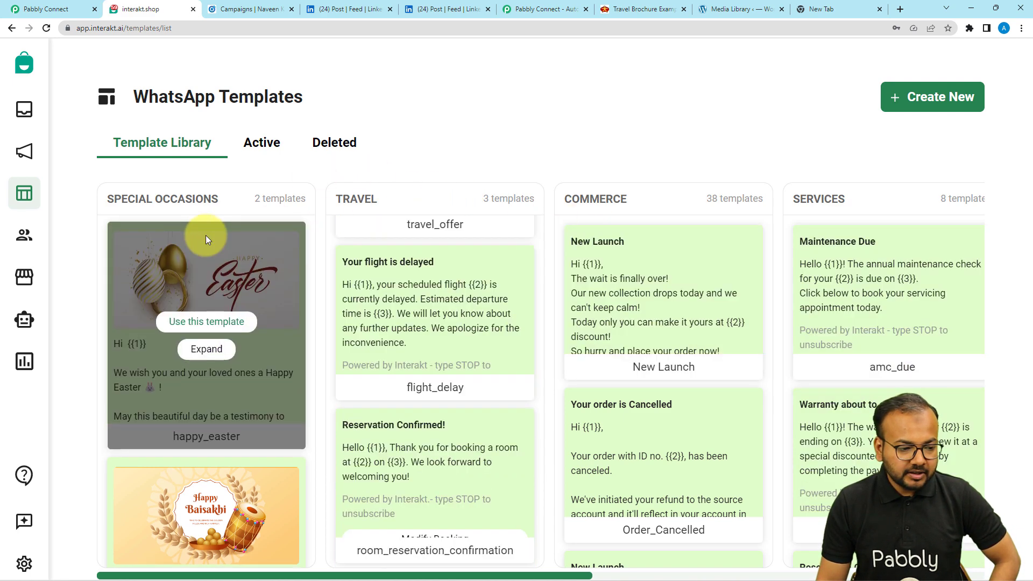
scroll(205, 242, "down", 2)
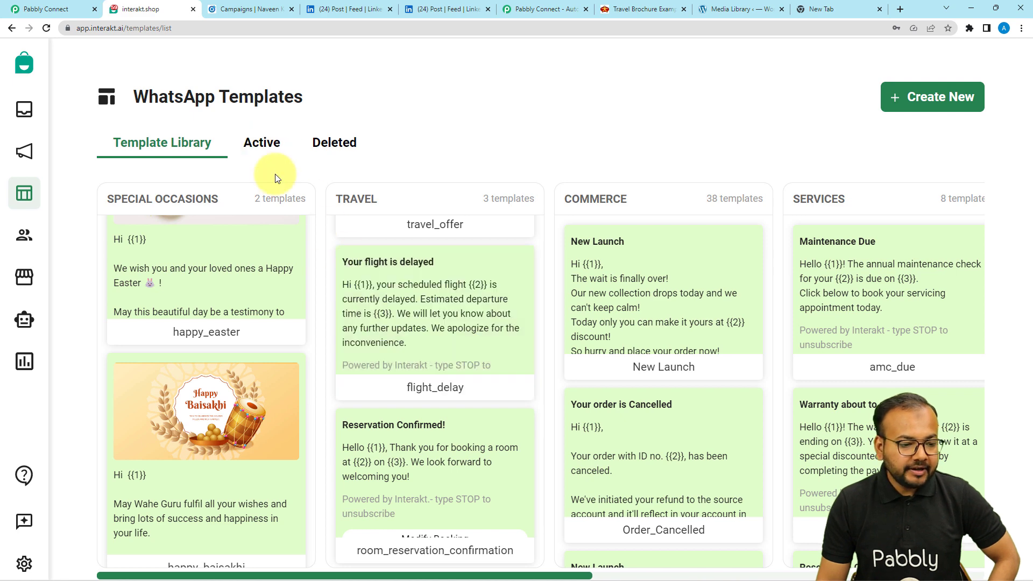
left_click(263, 143)
scroll(184, 329, "down", 2)
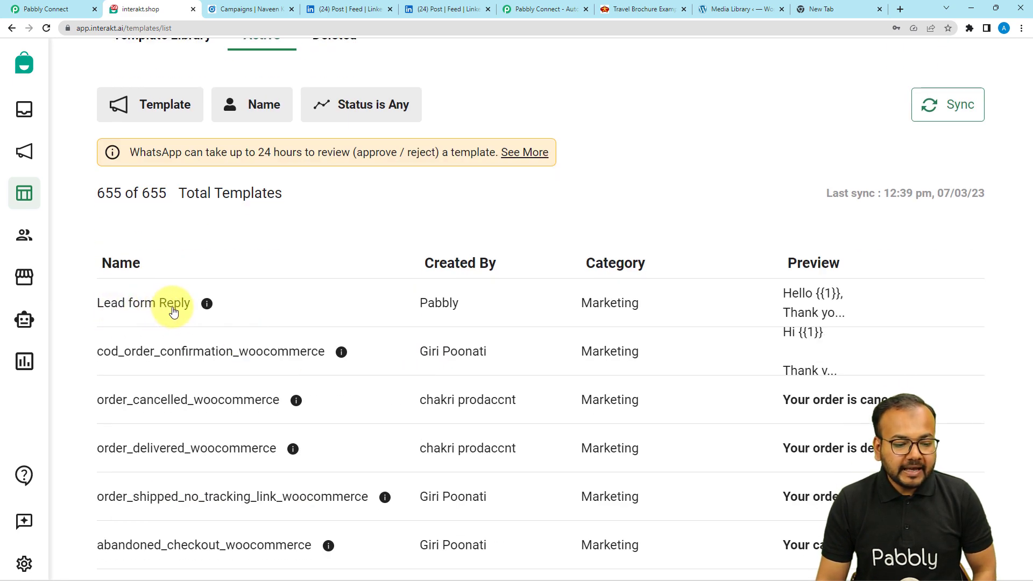
left_click(172, 312)
- Review the Lead form Reply template's document header, language and message body with its three variables
scroll(526, 328, "down", 4)
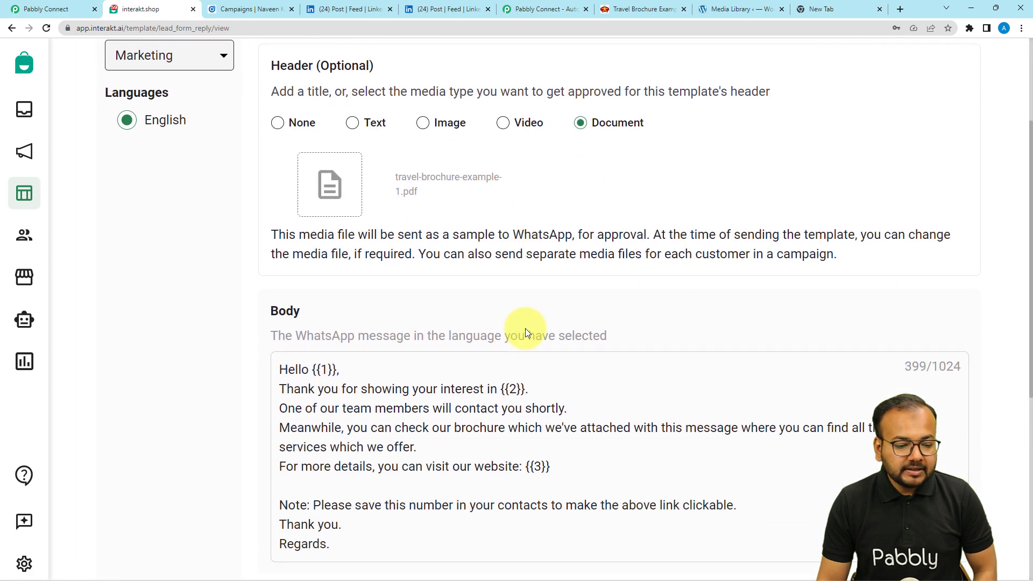
scroll(525, 329, "down", 4)
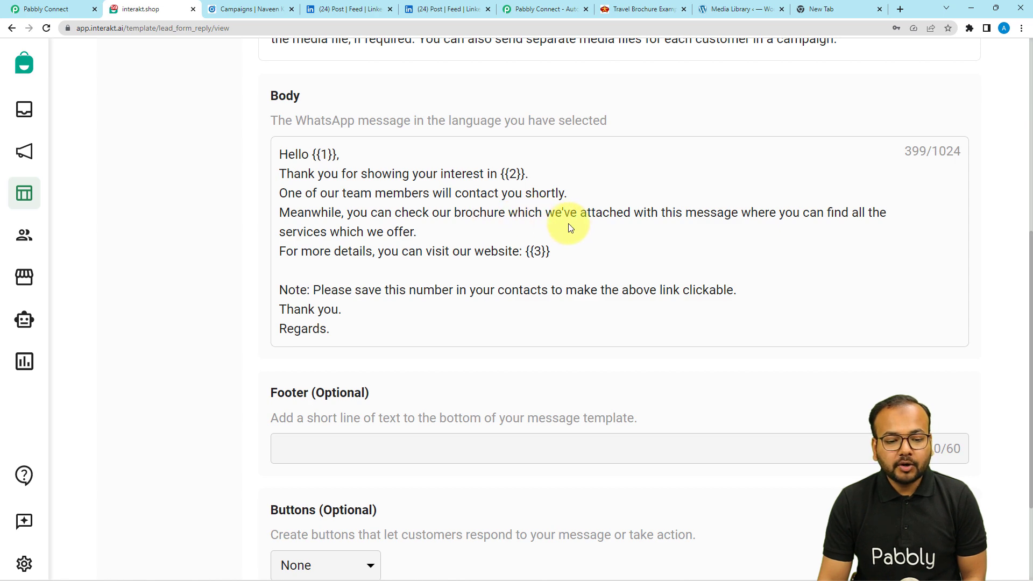
scroll(628, 225, "up", 5)
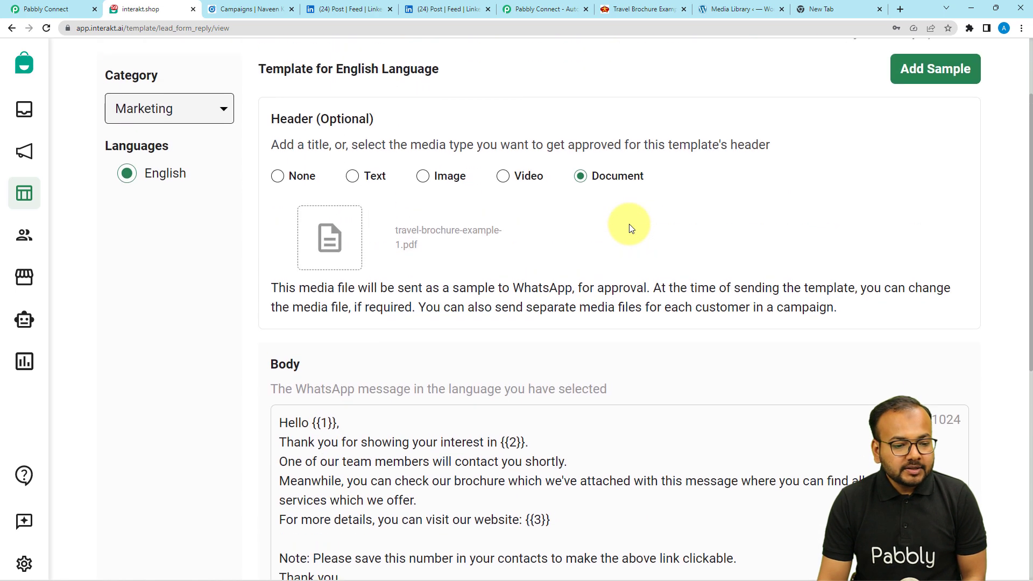
scroll(631, 228, "up", 2)
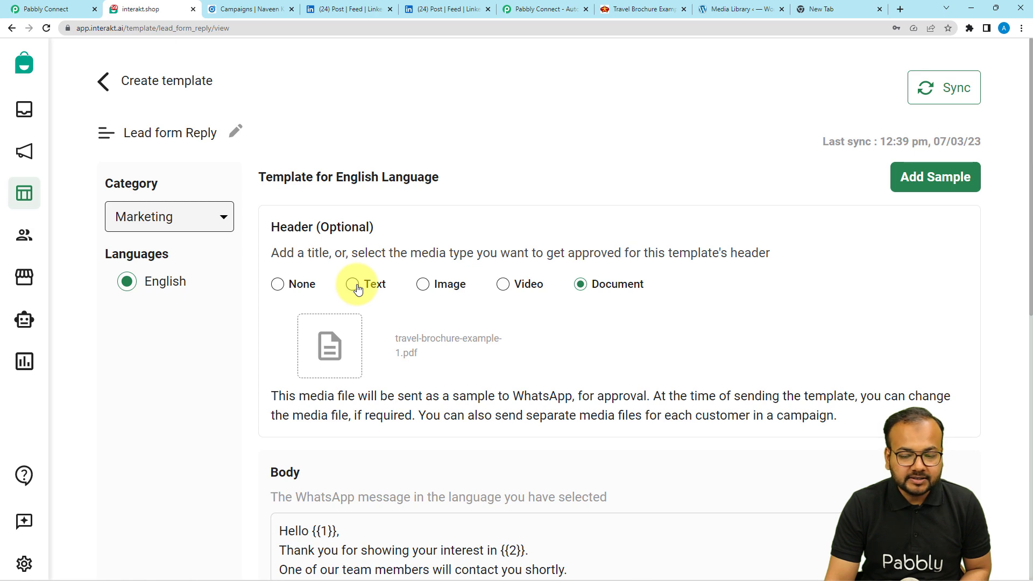
scroll(358, 289, "down", 5)
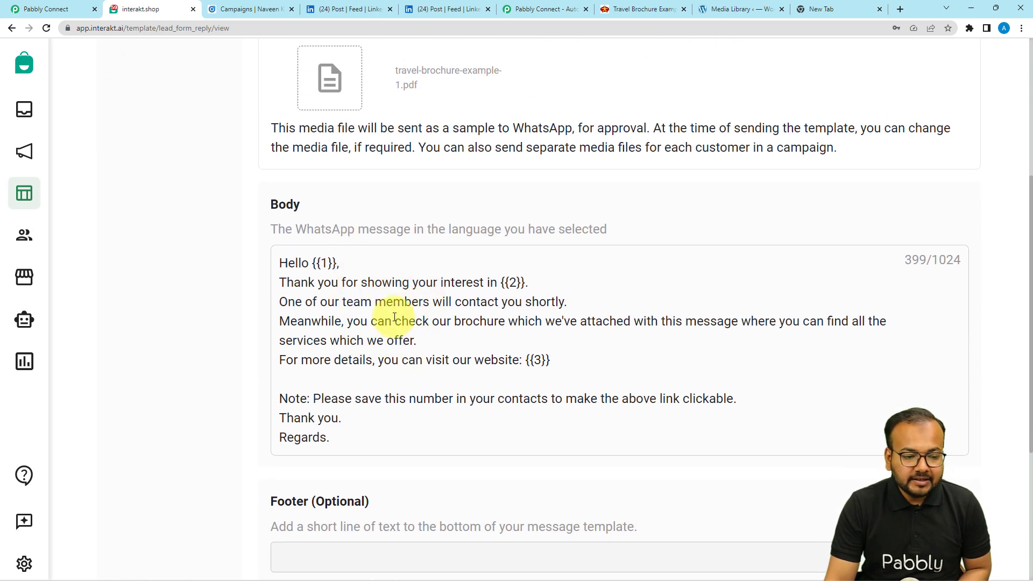
scroll(390, 309, "up", 2)
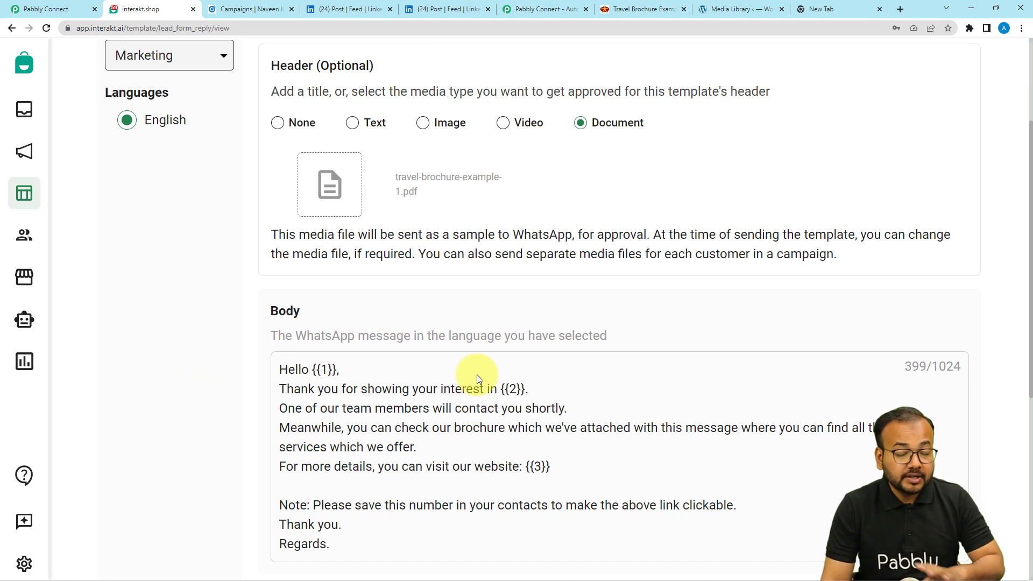
- Copy the Lead form Reply template's page URL from Interakt and paste it into Template Code Name in Pabbly Connect
left_click(45, 5)
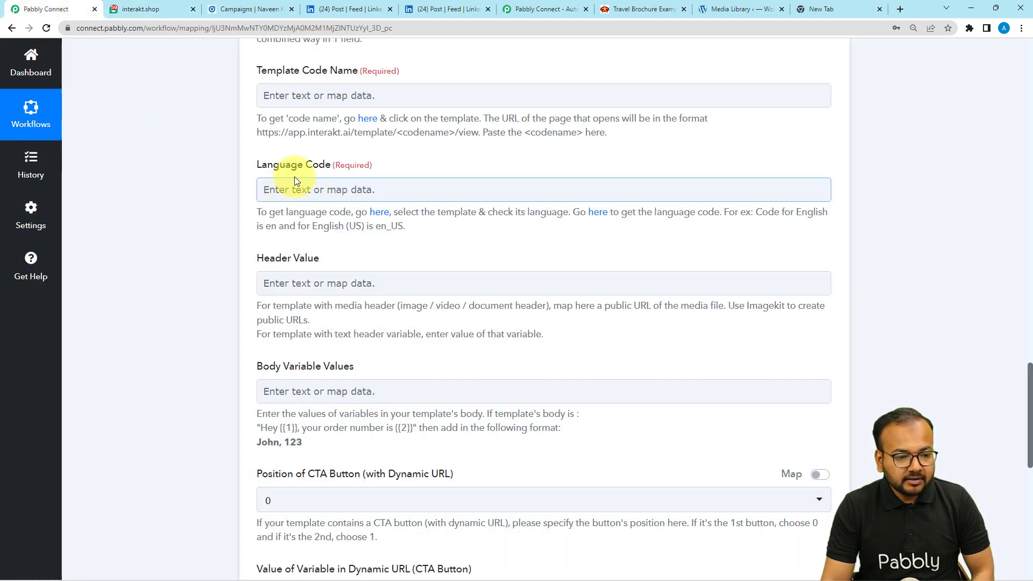
scroll(289, 92, "up", 1)
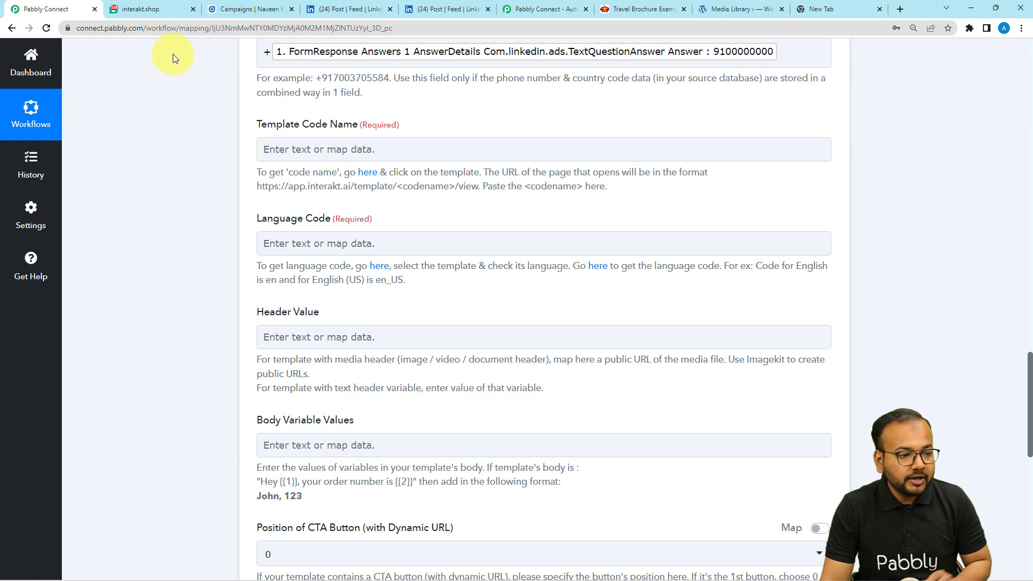
left_click(164, 14)
scroll(407, 271, "up", 3)
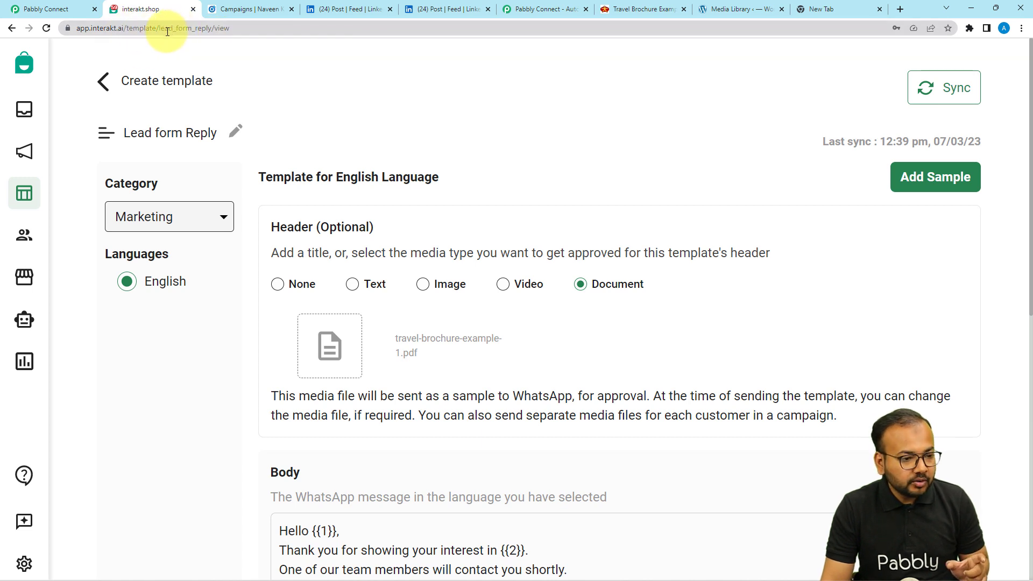
left_click(230, 28)
key("ctrl+c")
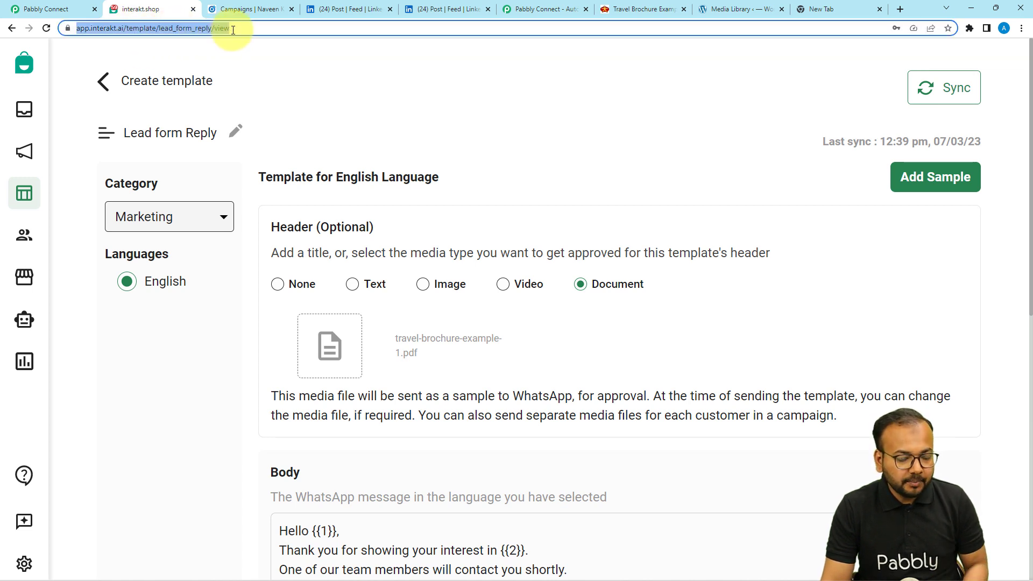
left_click(33, 9)
left_click(309, 155)
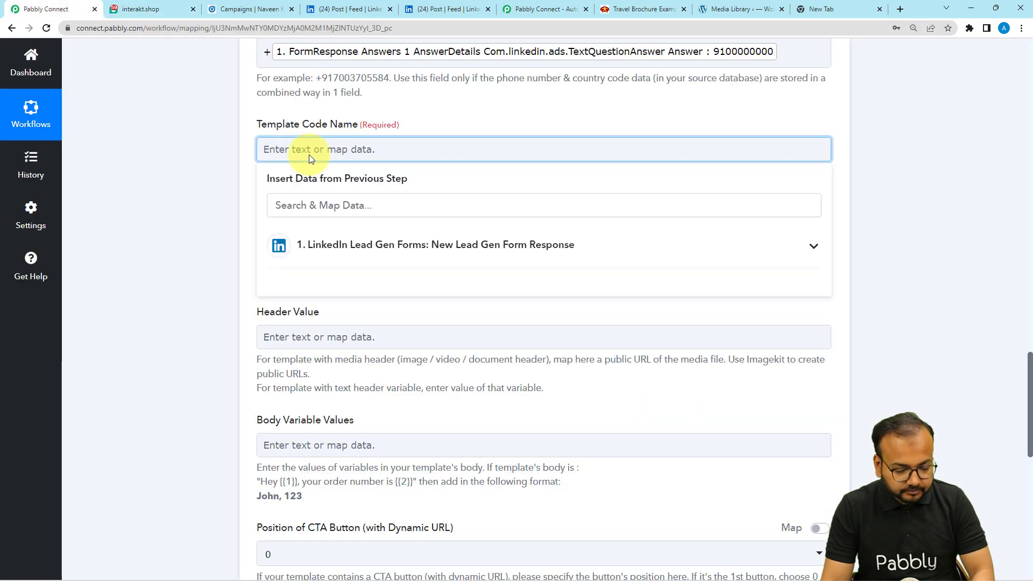
key("ctrl+v")
left_click(216, 164)
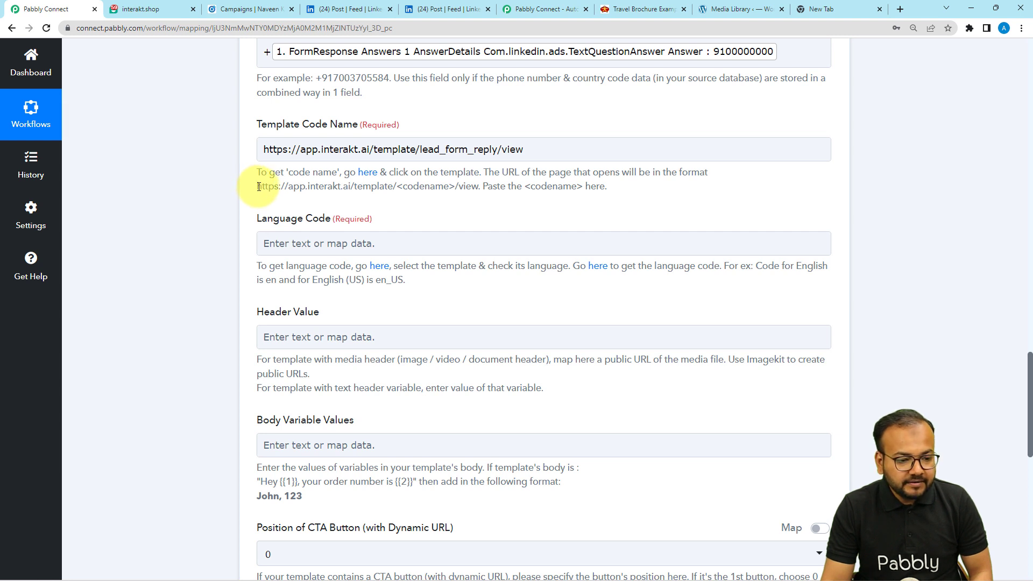
- Trim the URL in Template Code Name to just the code name lead_form_reply, following the format in the field's help text
left_click_drag(258, 186, 410, 192)
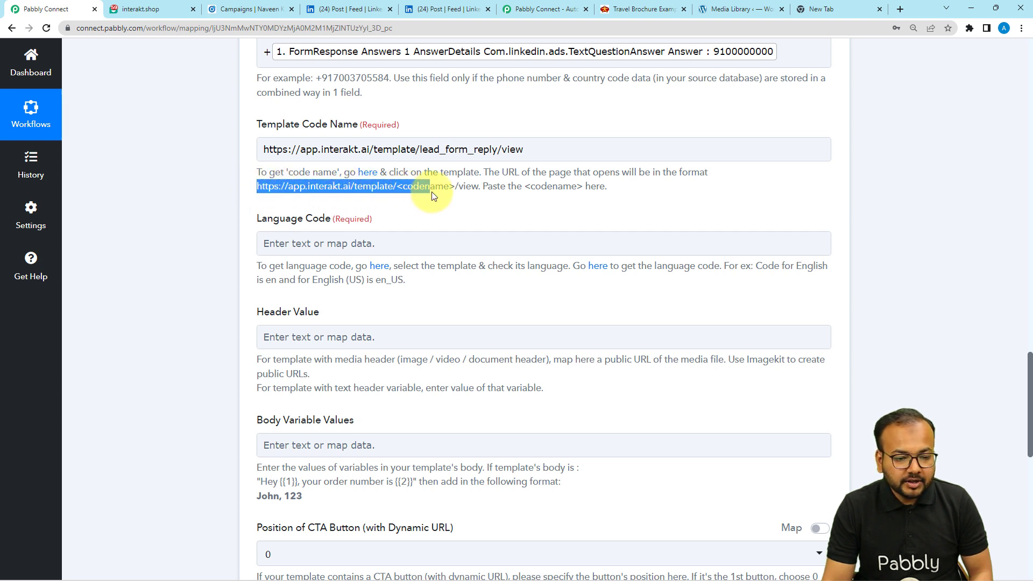
left_click_drag(479, 191, 481, 191)
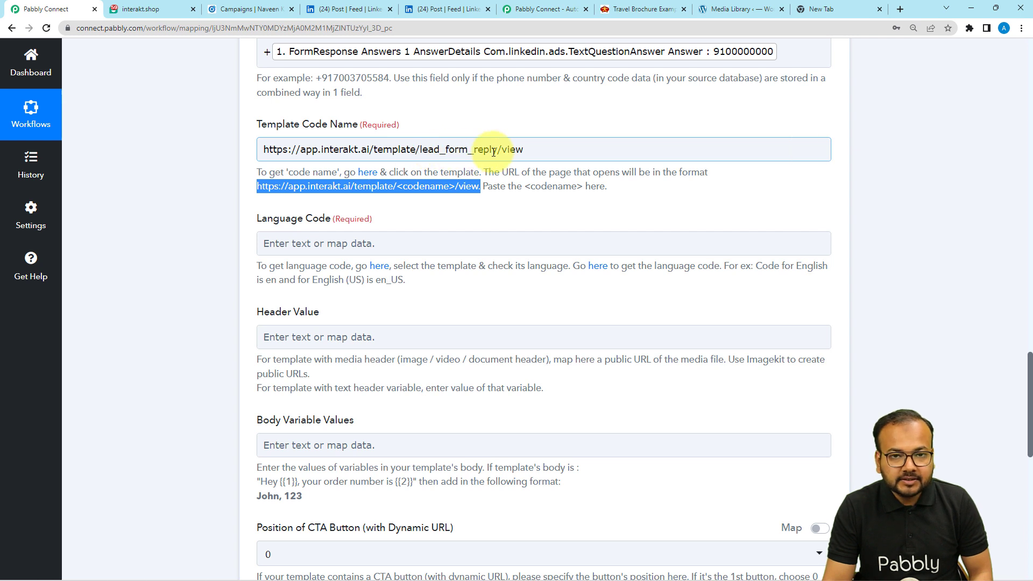
left_click(419, 151)
key("BackSpace")
key("BackSpace")
key("BackSpace")
key("BackSpace")
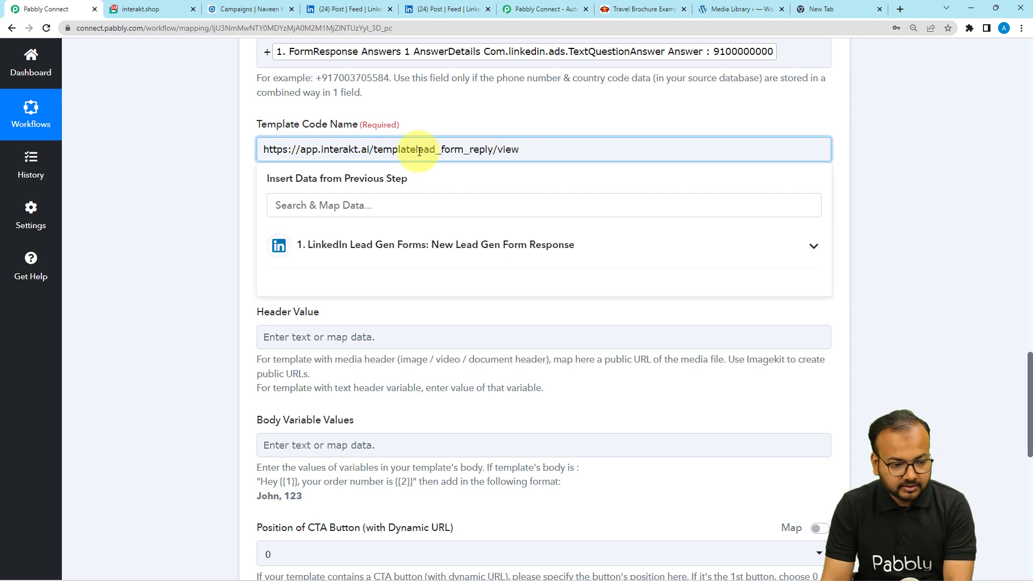
key("BackSpace")
key("BackSpace")
key("BackSpace")
key("BackSpace")
key("BackSpace")
key("BackSpace")
key("BackSpace")
key("BackSpace")
key("BackSpace")
key("BackSpace")
key("BackSpace")
key("BackSpace")
key("BackSpace")
key("BackSpace")
key("BackSpace")
key("BackSpace")
key("BackSpace")
key("BackSpace")
key("BackSpace")
key("BackSpace")
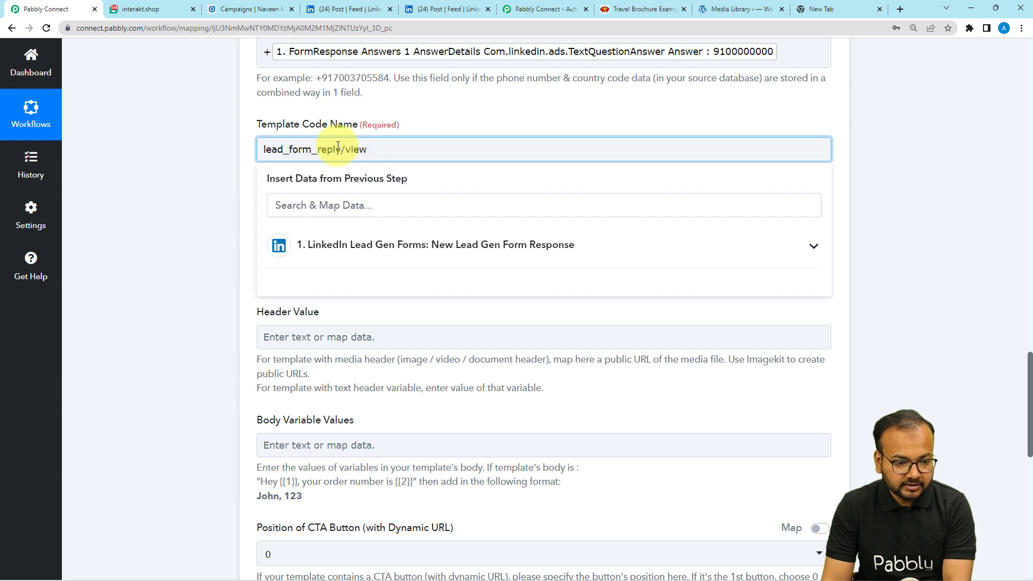
left_click(341, 150)
key("Delete")
key("Delete")
key("Delete")
key("Delete")
key("Delete")
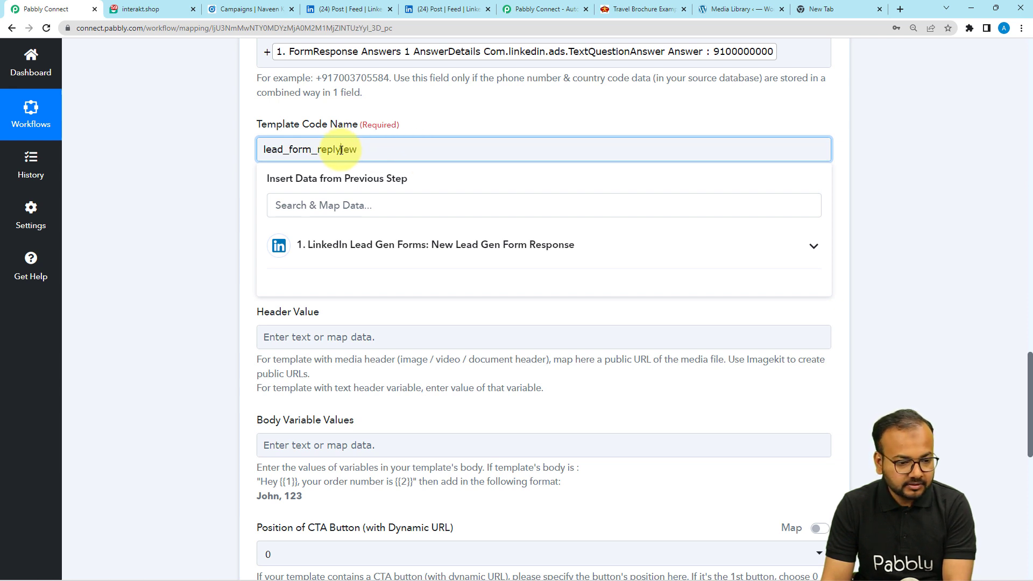
left_click(196, 166)
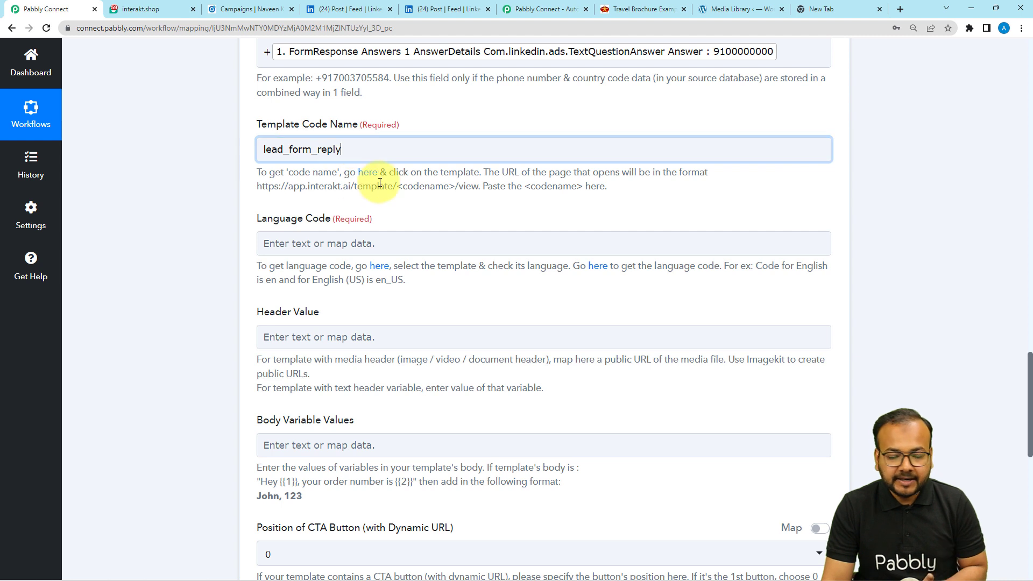
- Check the template's language in Interakt and set Language Code to "en" in the Pabbly Connect action
scroll(364, 213, "down", 1)
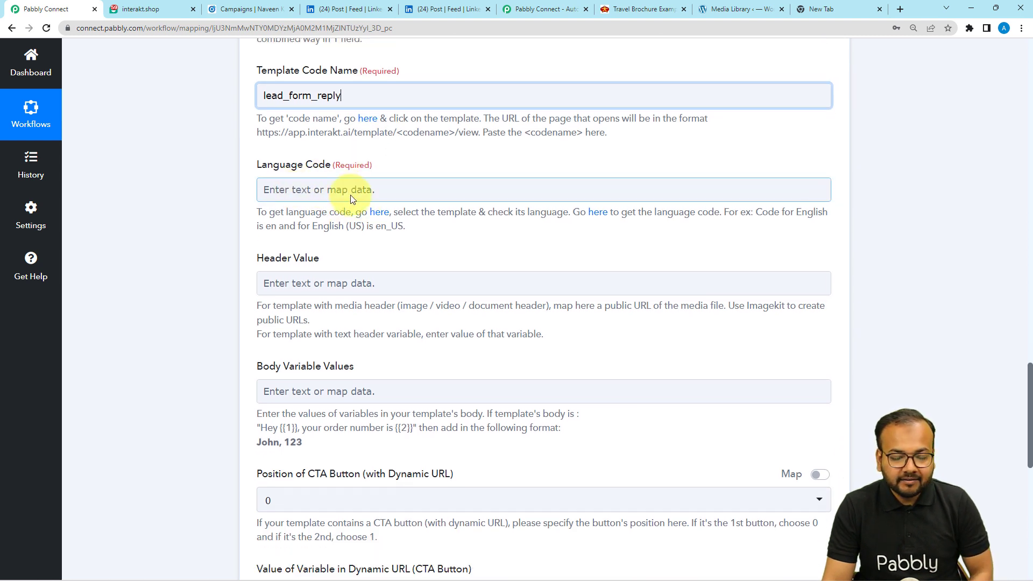
left_click(151, 14)
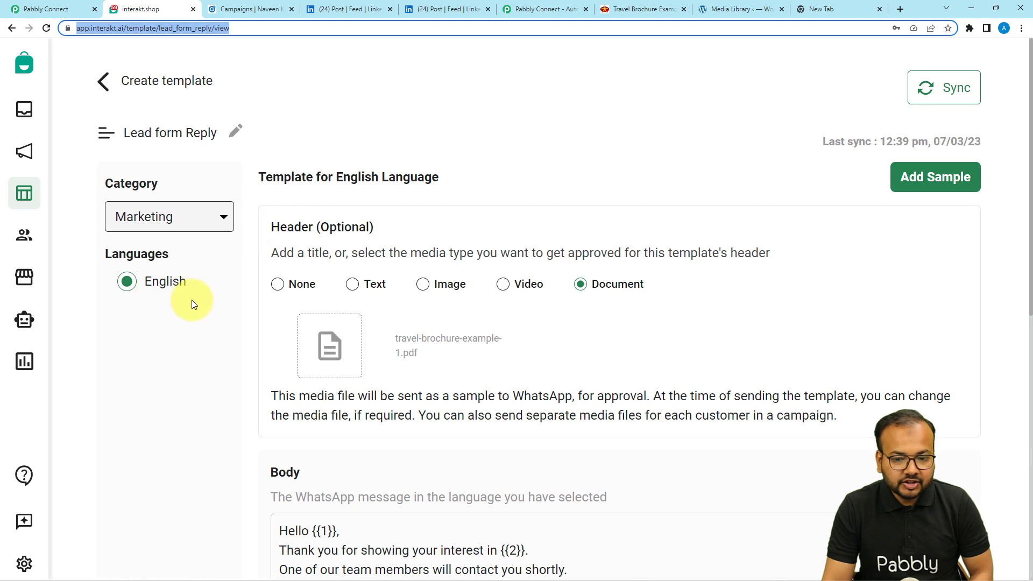
scroll(276, 280, "down", 3)
scroll(276, 316, "up", 5)
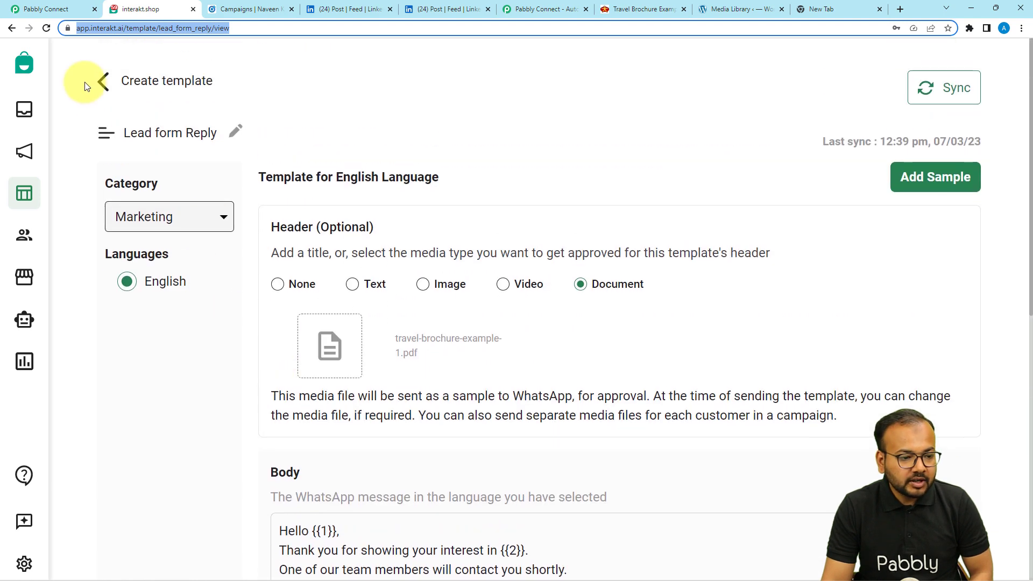
left_click(46, 10)
left_click(361, 193)
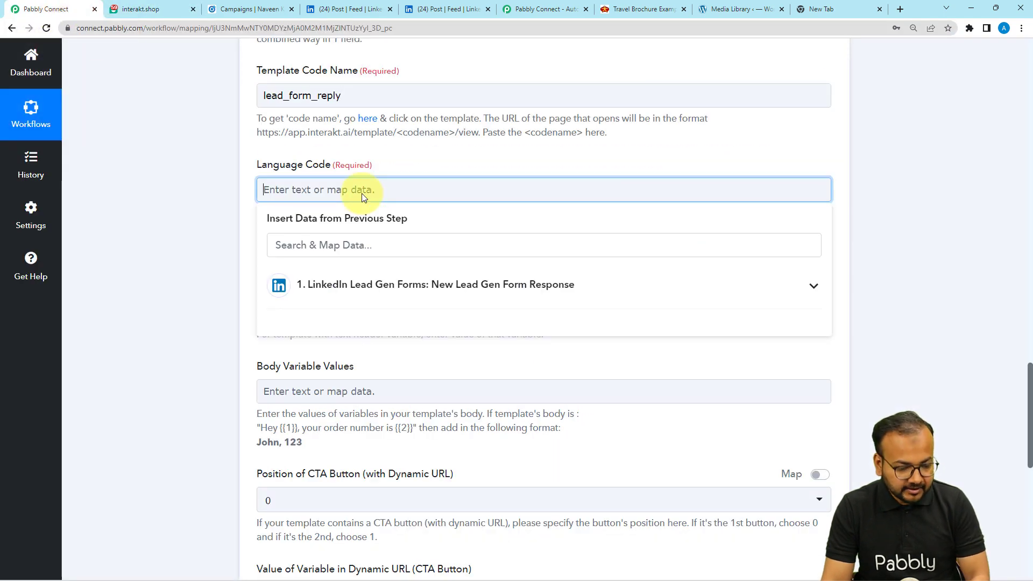
type("en")
left_click(193, 230)
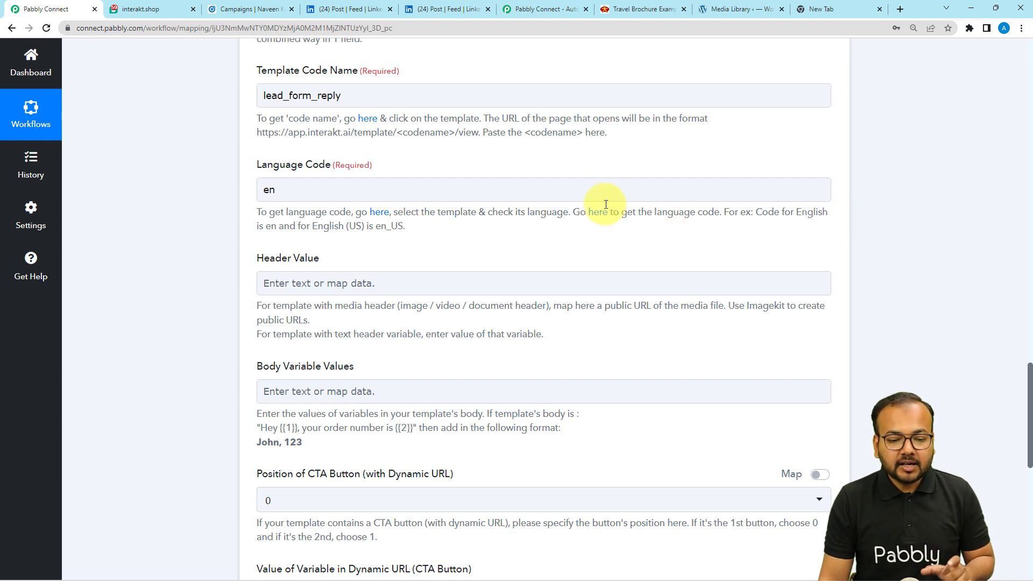
- Check the template's document header in Interakt and set Header Value to the travel-brochure-example-1.pdf file URL copied from the WordPress media library
scroll(235, 252, "down", 2)
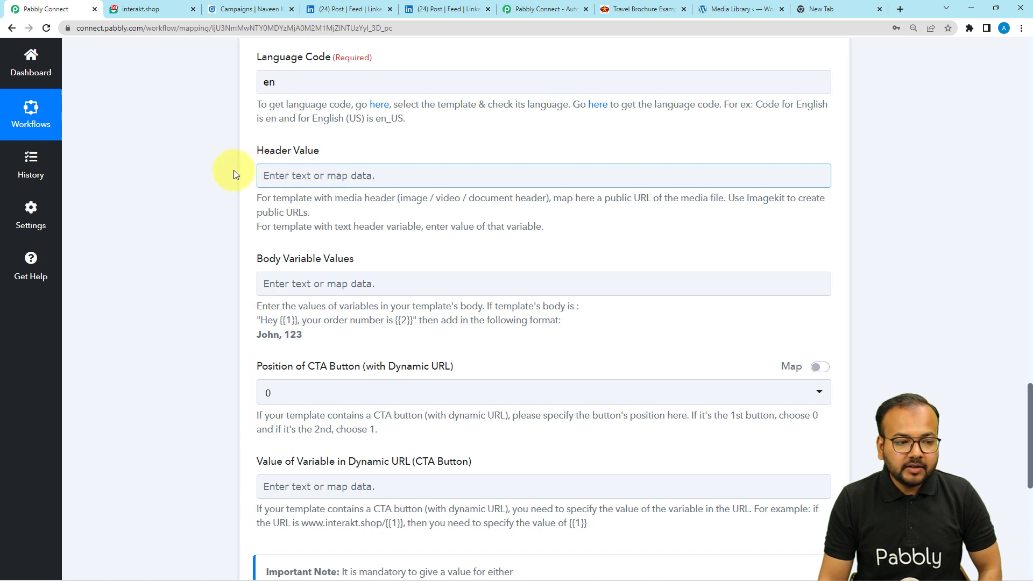
left_click(156, 12)
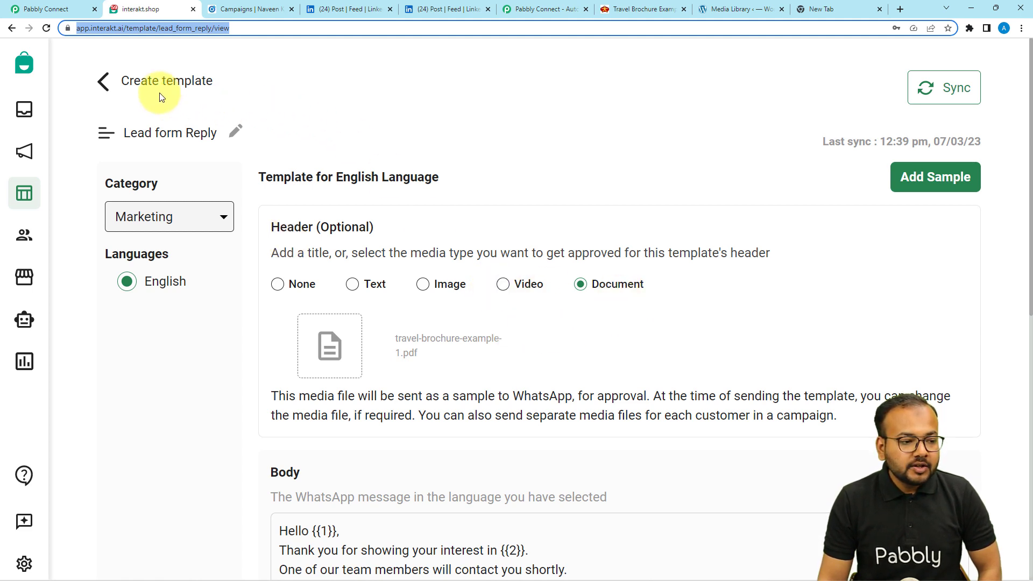
left_click(54, 10)
scroll(161, 147, "down", 1)
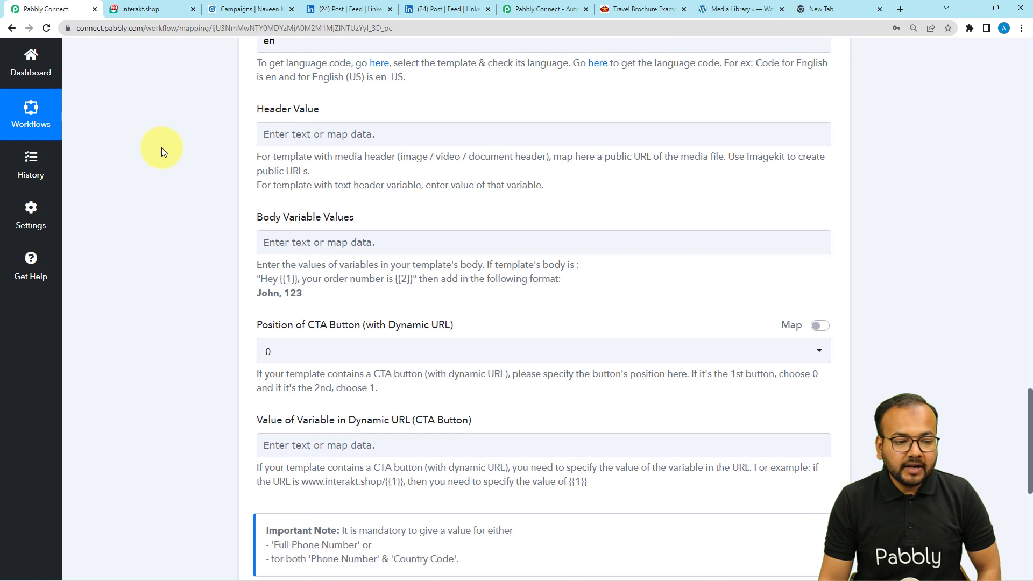
left_click(312, 120)
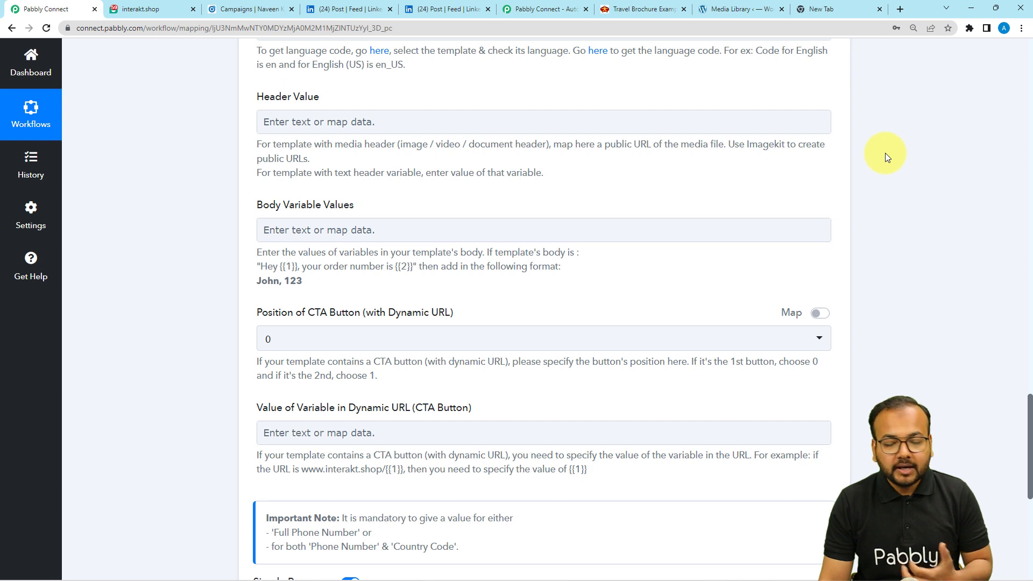
left_click(750, 8)
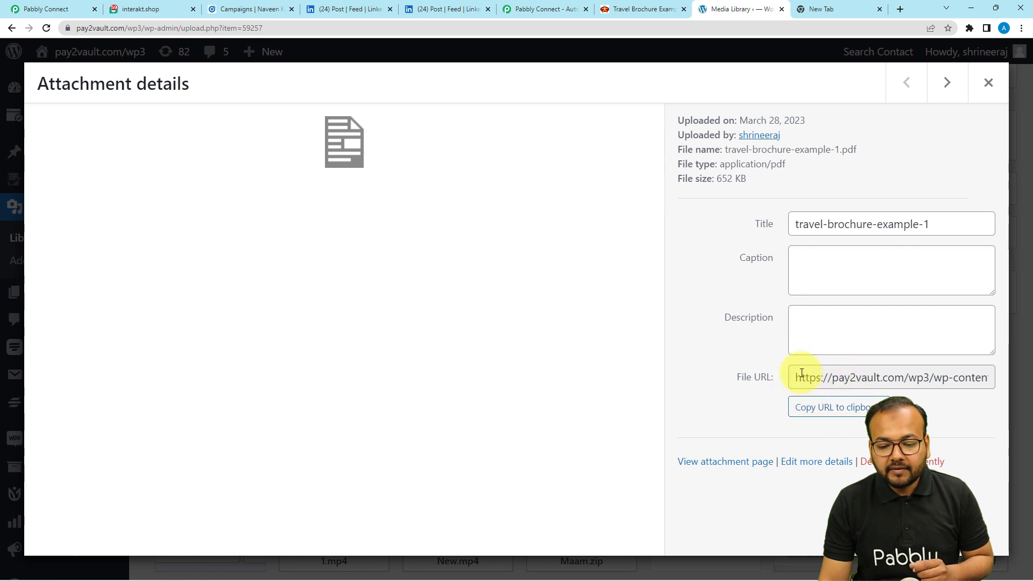
left_click(835, 415)
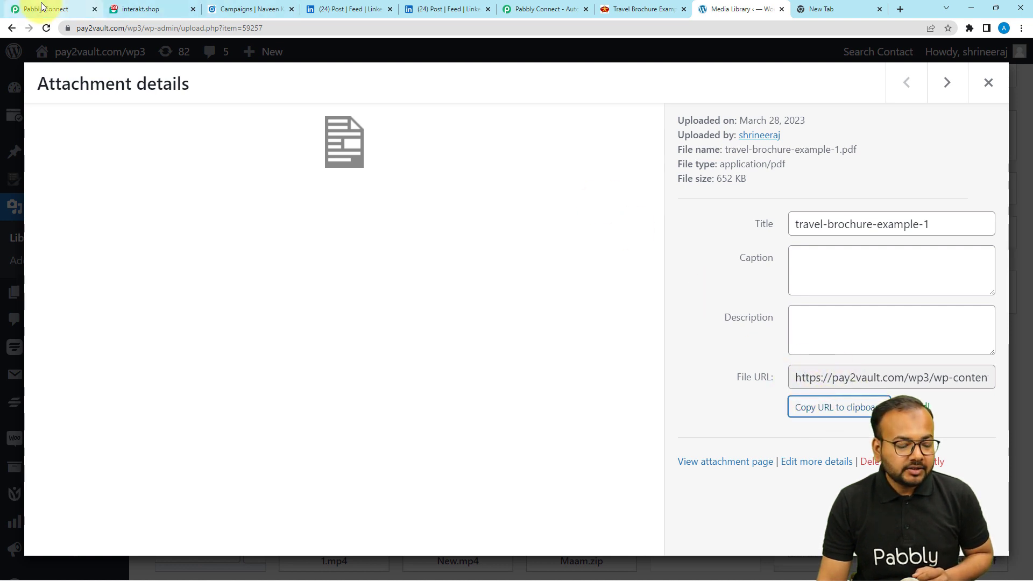
left_click(41, 9)
left_click(308, 121)
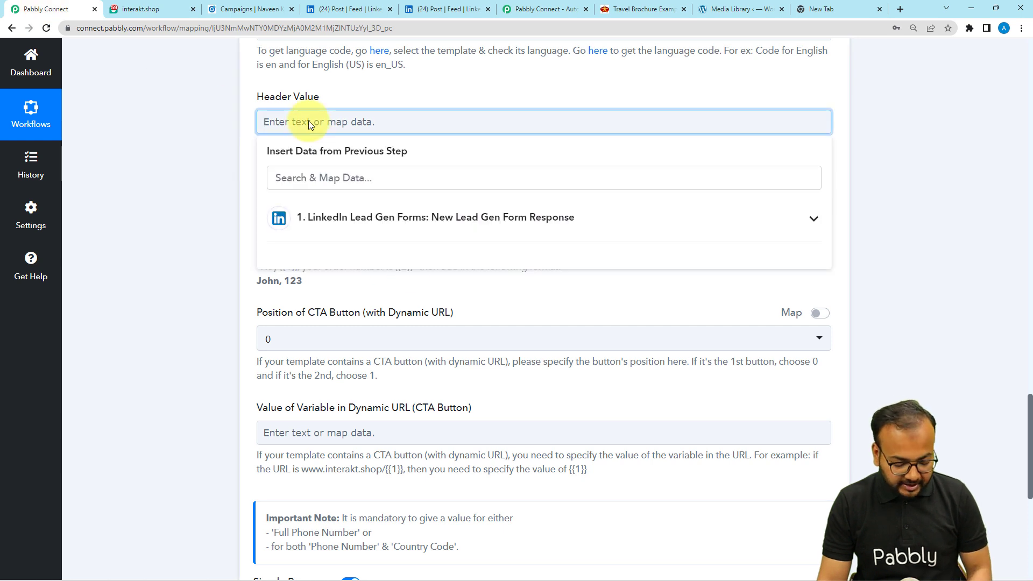
key("ctrl+v")
left_click(208, 140)
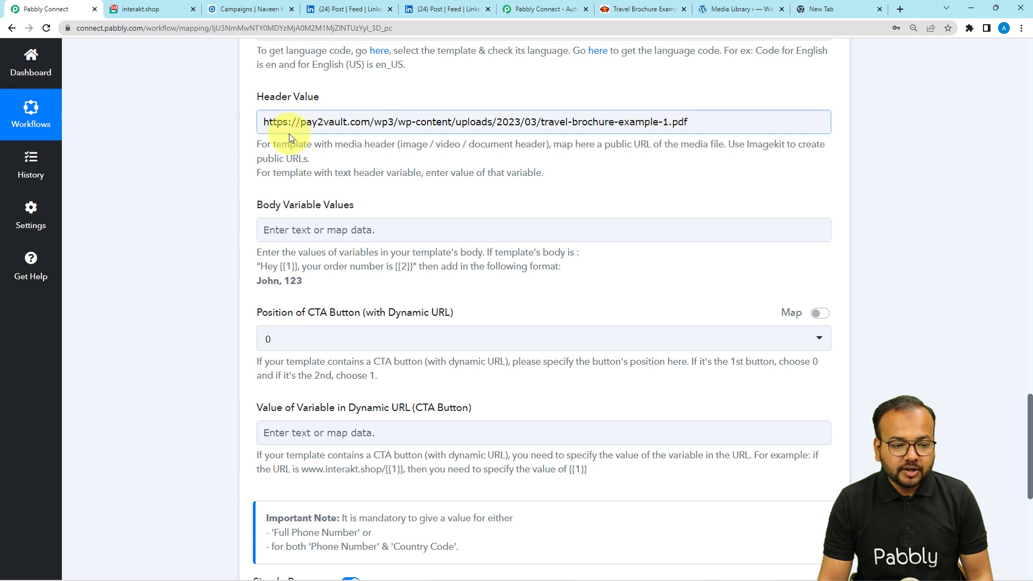
- Compare the variables in the Interakt template's message body with the format described for Body Variable Values in Pabbly Connect
scroll(161, 219, "down", 2)
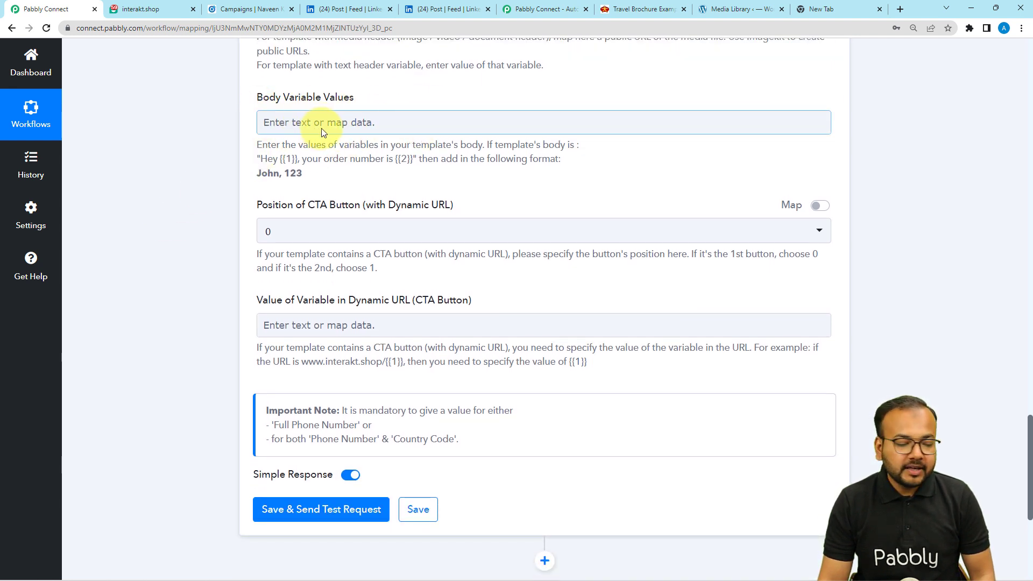
left_click(170, 9)
scroll(425, 264, "down", 5)
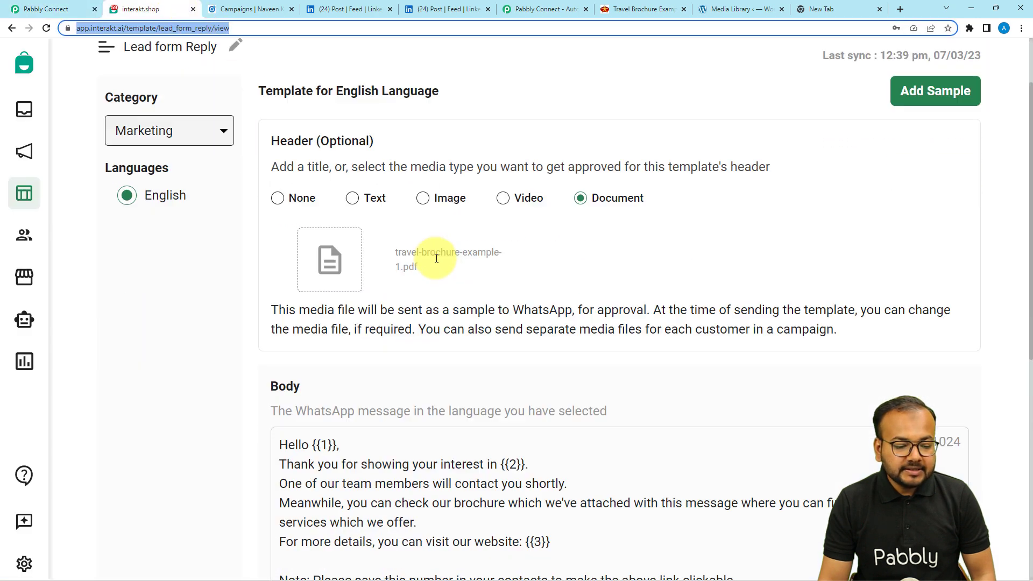
left_click(370, 270)
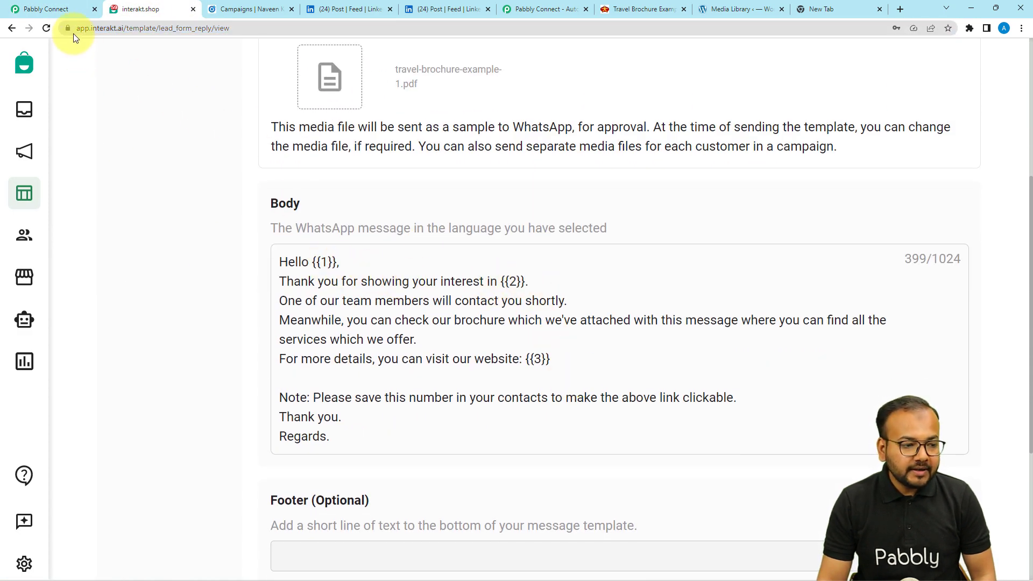
left_click(67, 14)
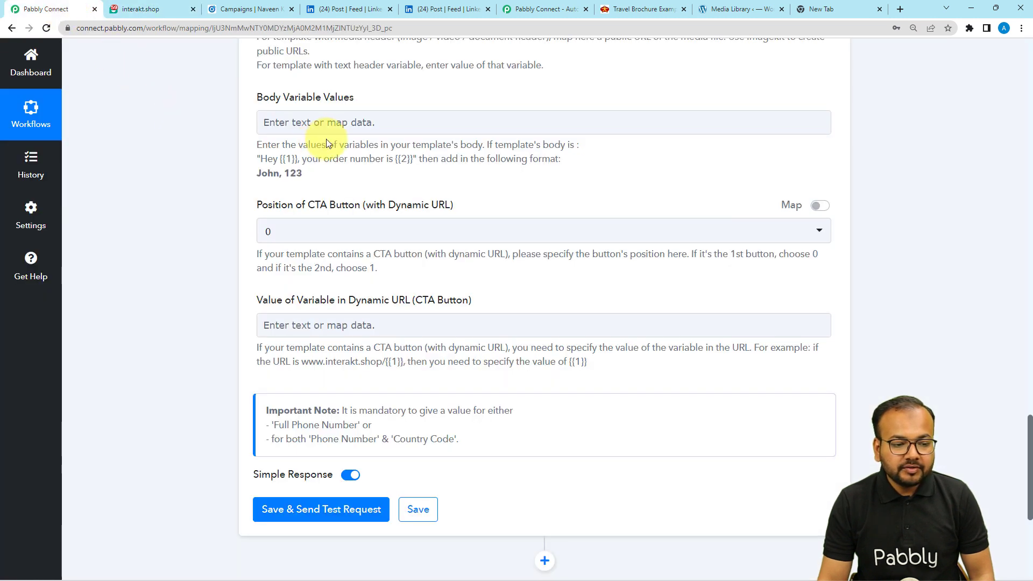
left_click(280, 123)
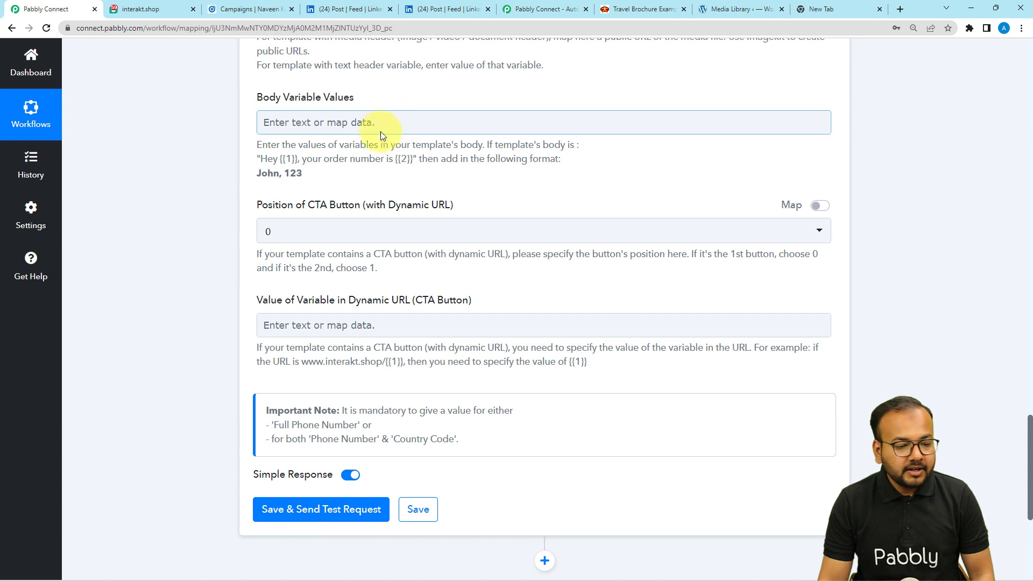
left_click(139, 10)
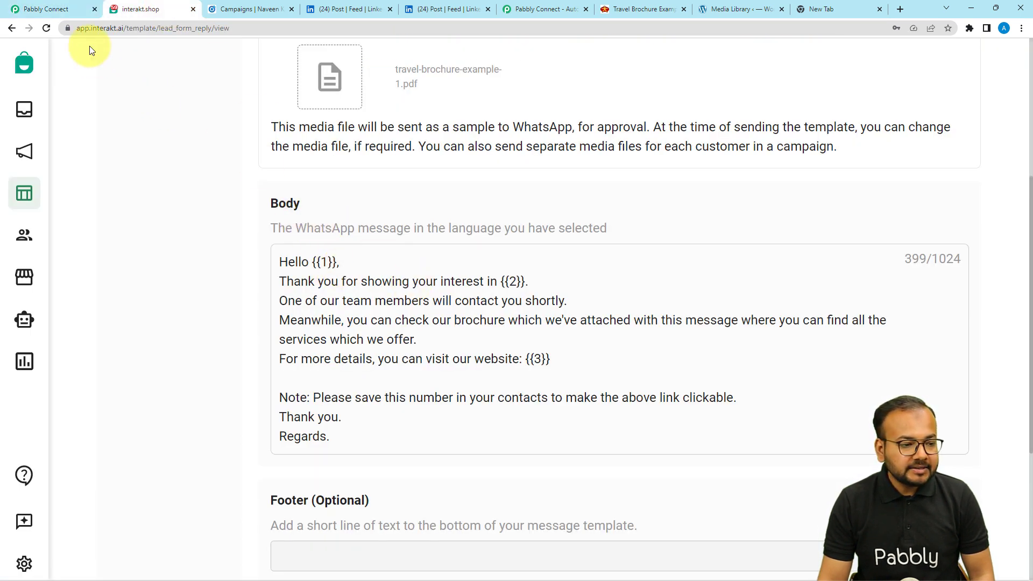
left_click(70, 11)
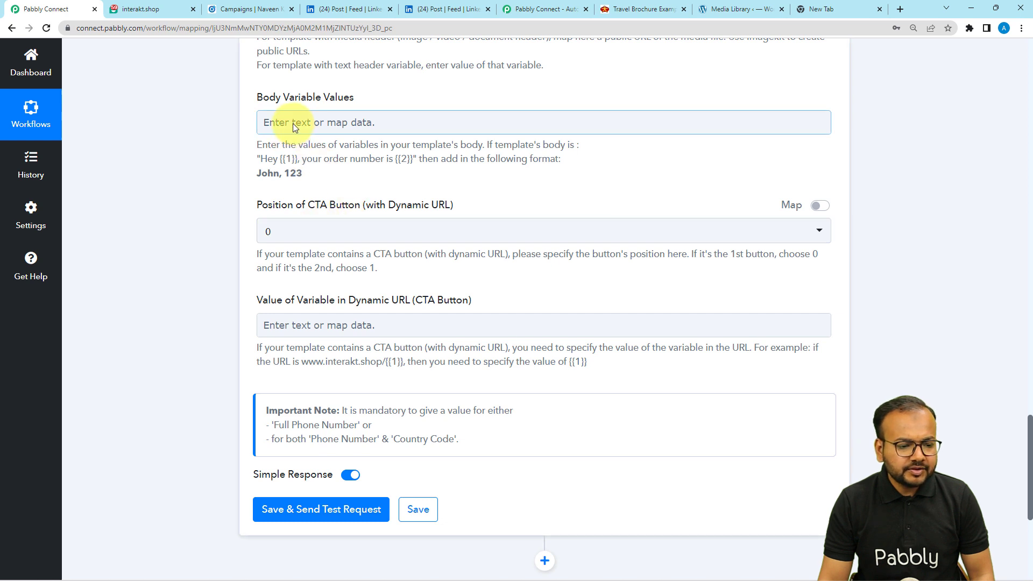
- Map the lead's first-name answer (FormResponse Answers 2 AnswerDetails) as the first value in Body Variable Values, followed by a comma
left_click(293, 124)
left_click(344, 218)
scroll(425, 333, "down", 2)
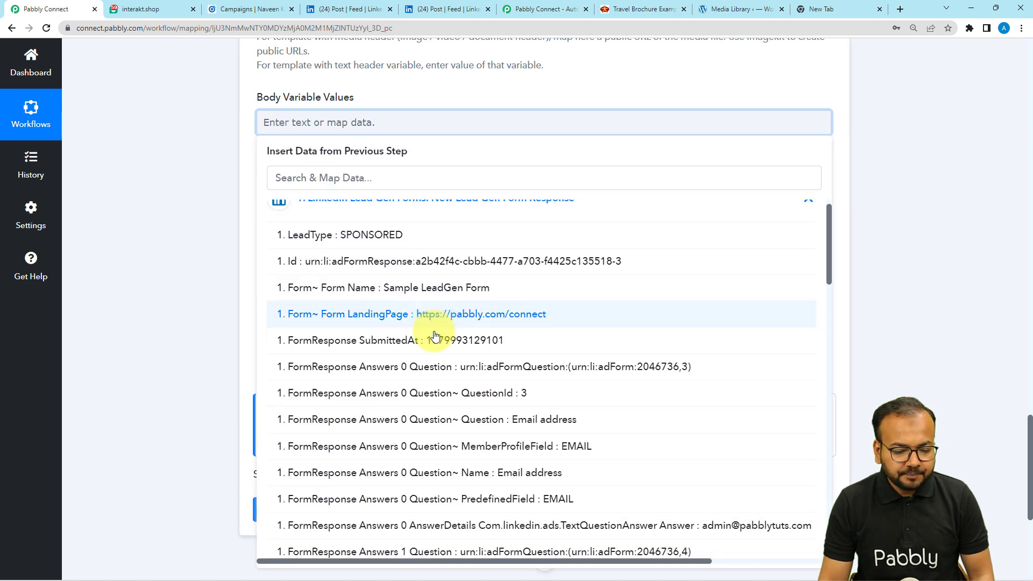
scroll(435, 336, "down", 2)
scroll(436, 336, "up", 3)
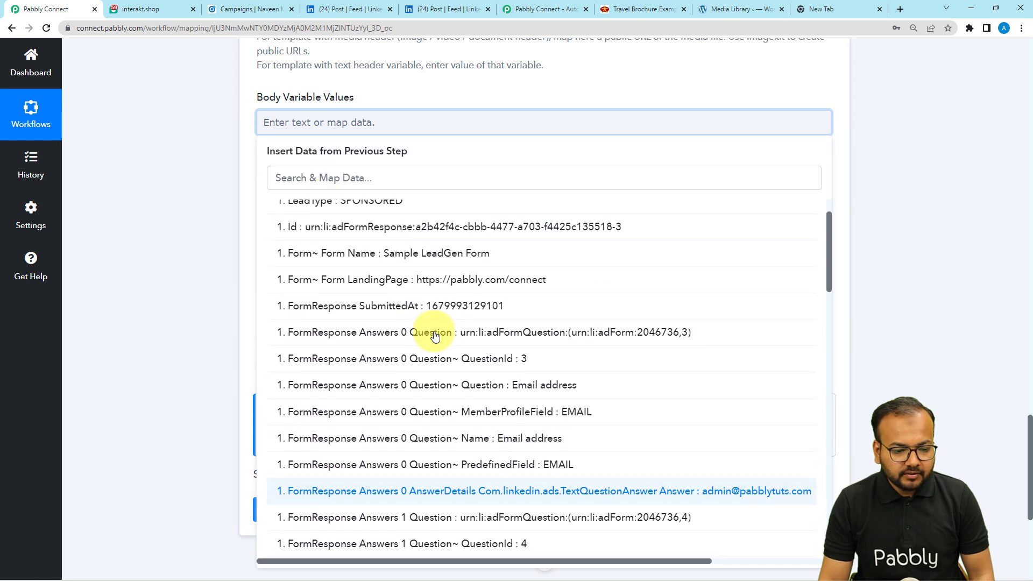
scroll(436, 336, "down", 7)
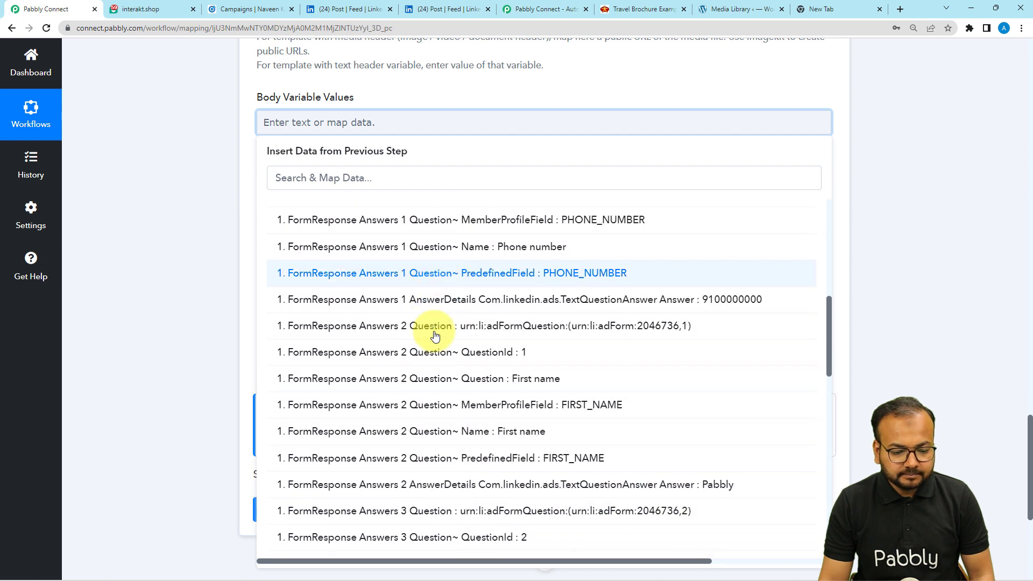
scroll(435, 336, "down", 2)
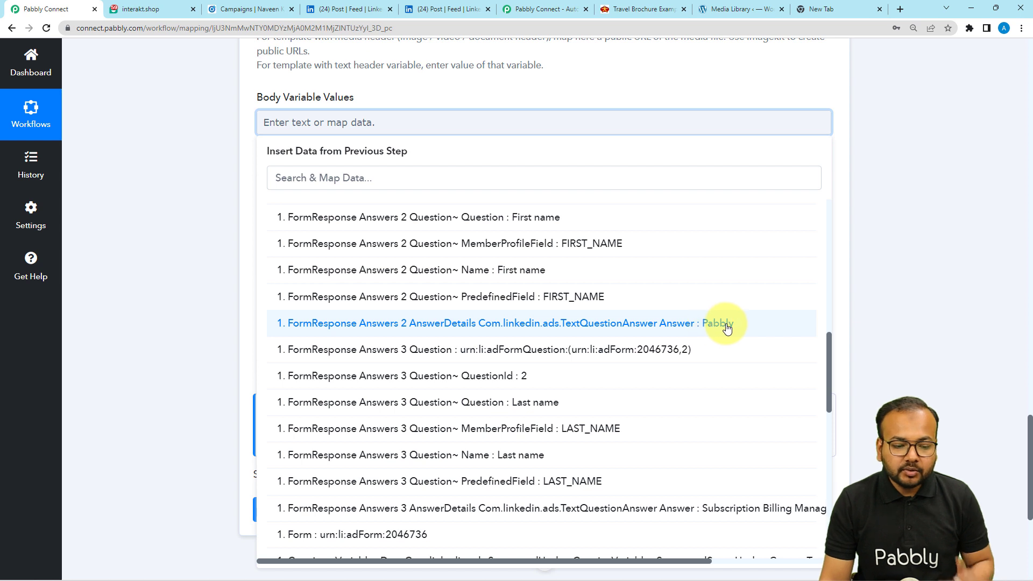
left_click(720, 324)
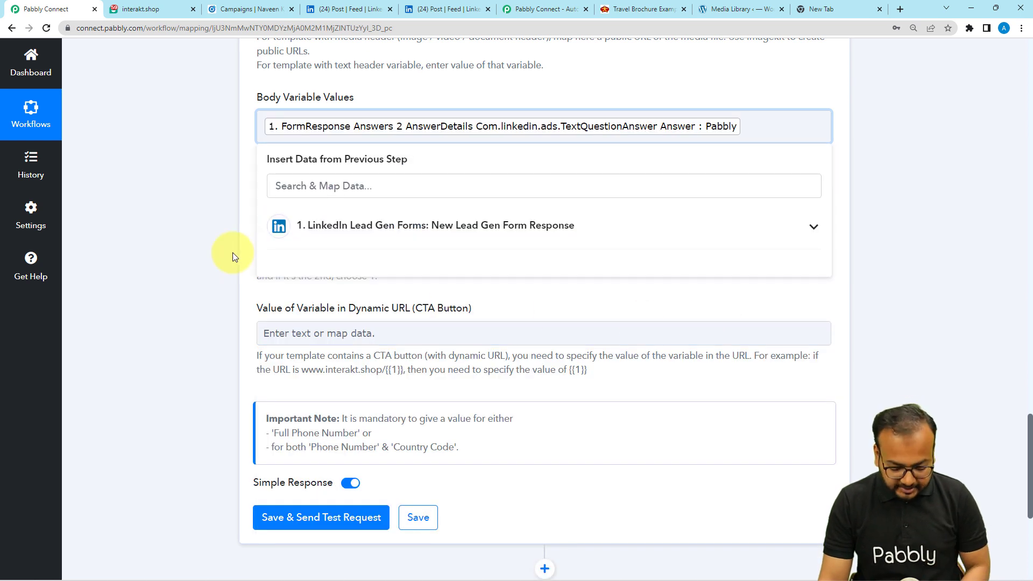
left_click(151, 244)
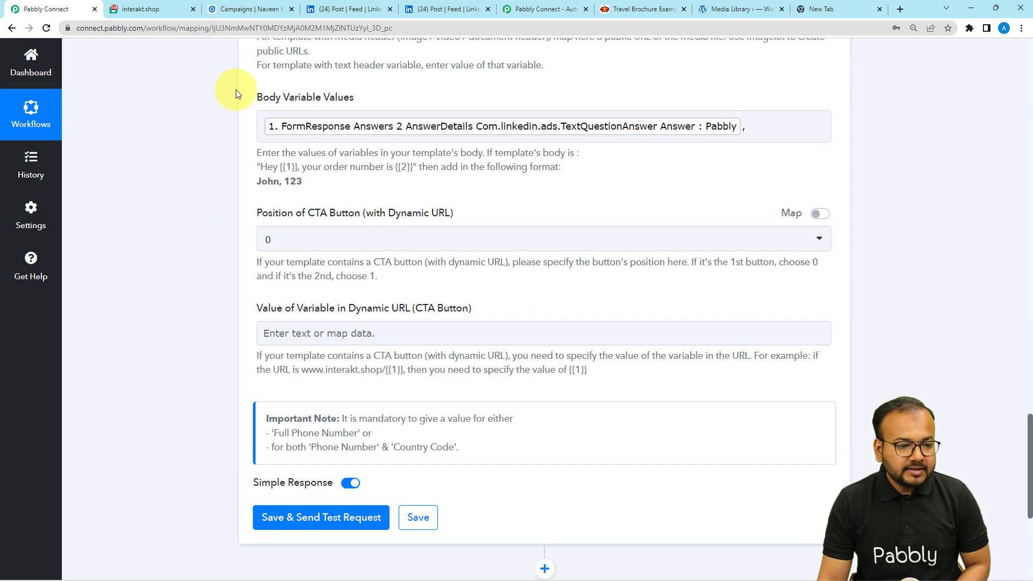
- Check variable {{2}} in the Interakt template and add "Pabbly Fabrications," as the second value in Body Variable Values
left_click(169, 13)
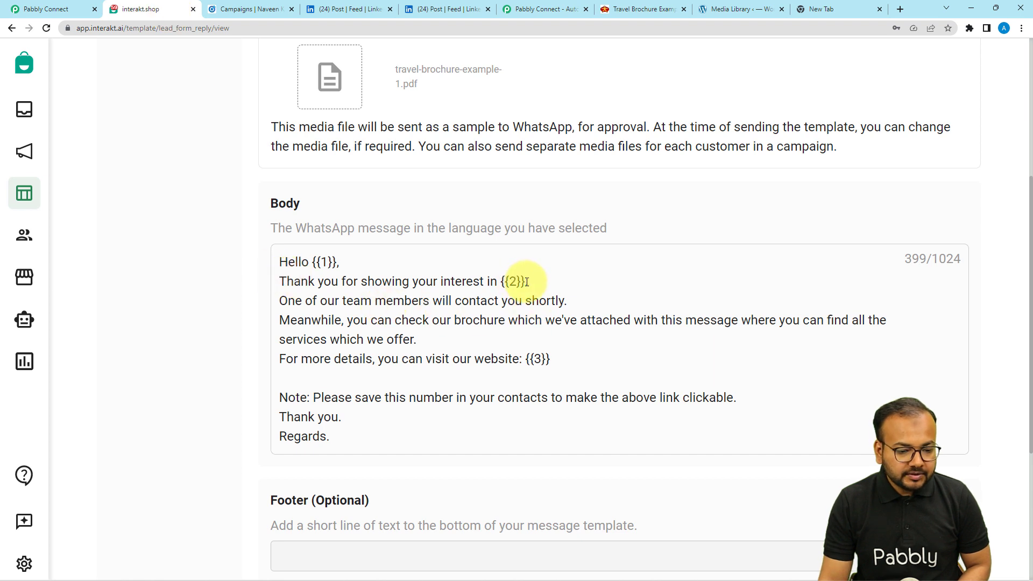
left_click(43, 9)
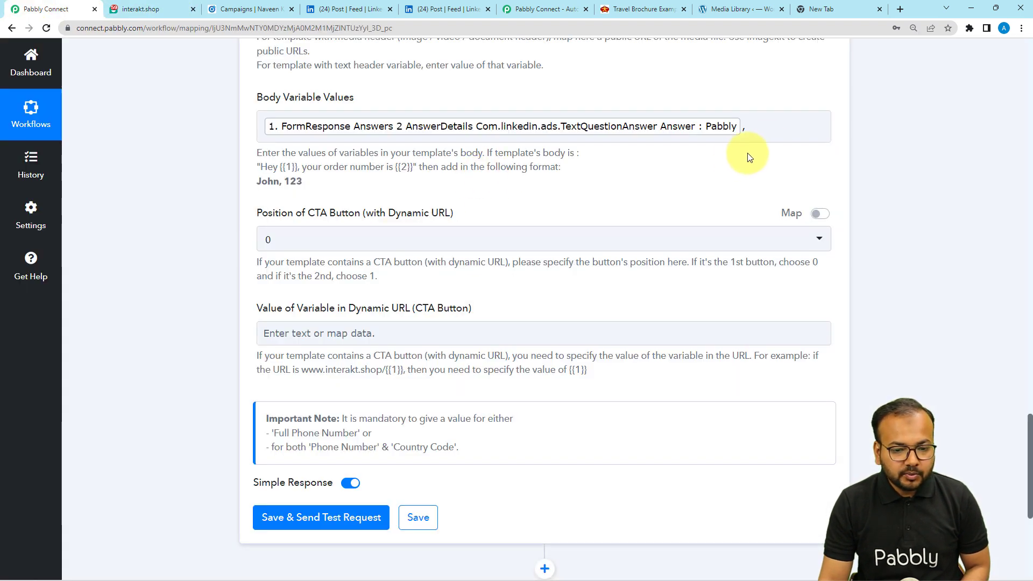
left_click(767, 127)
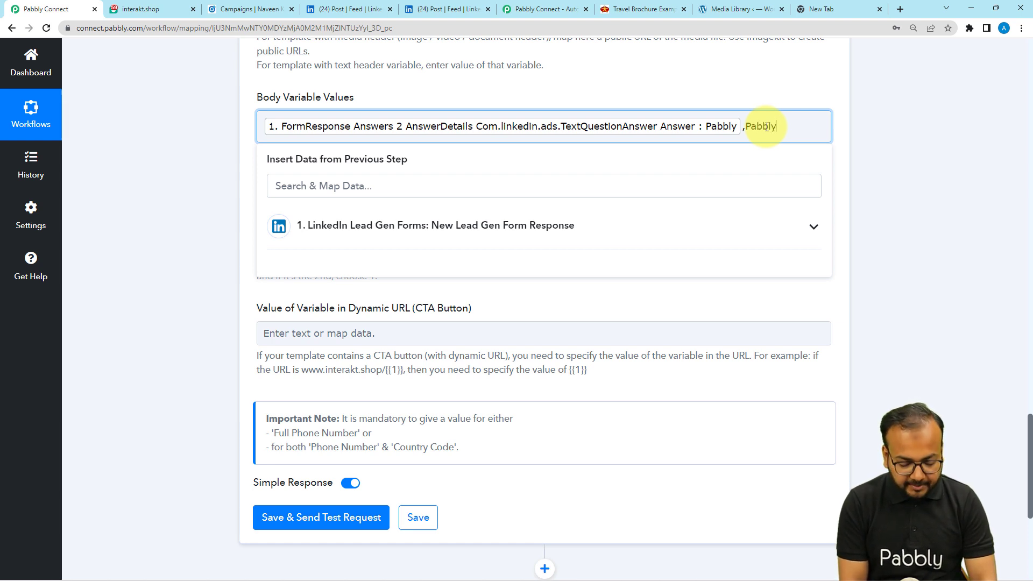
type("Pabbly ")
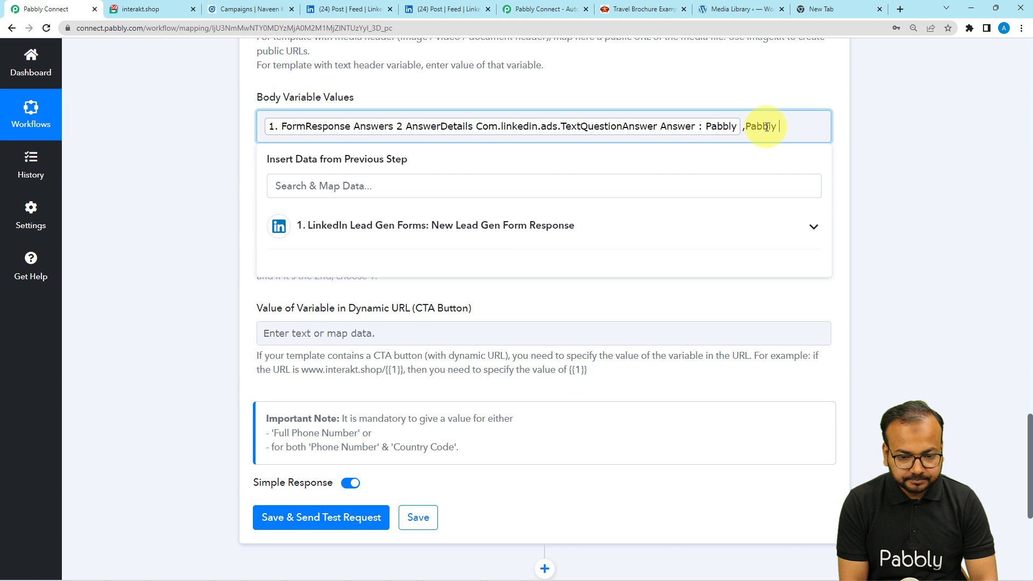
type("Fabrica")
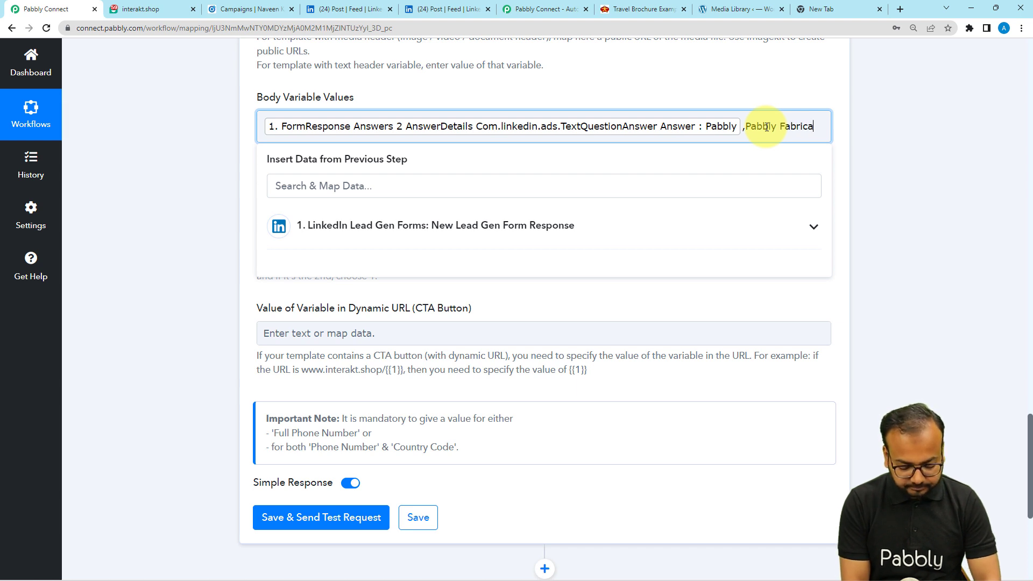
type("tions")
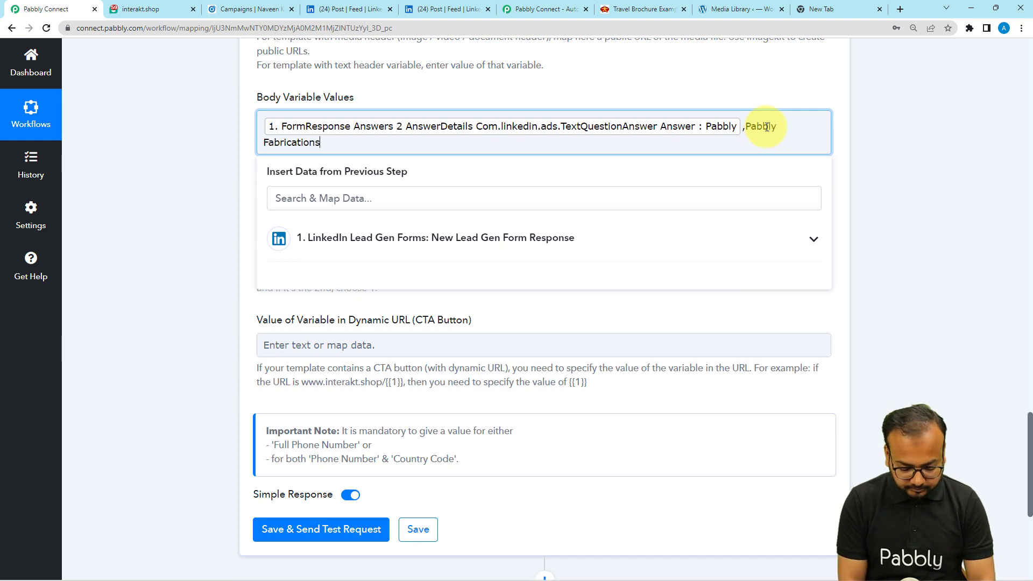
type(",")
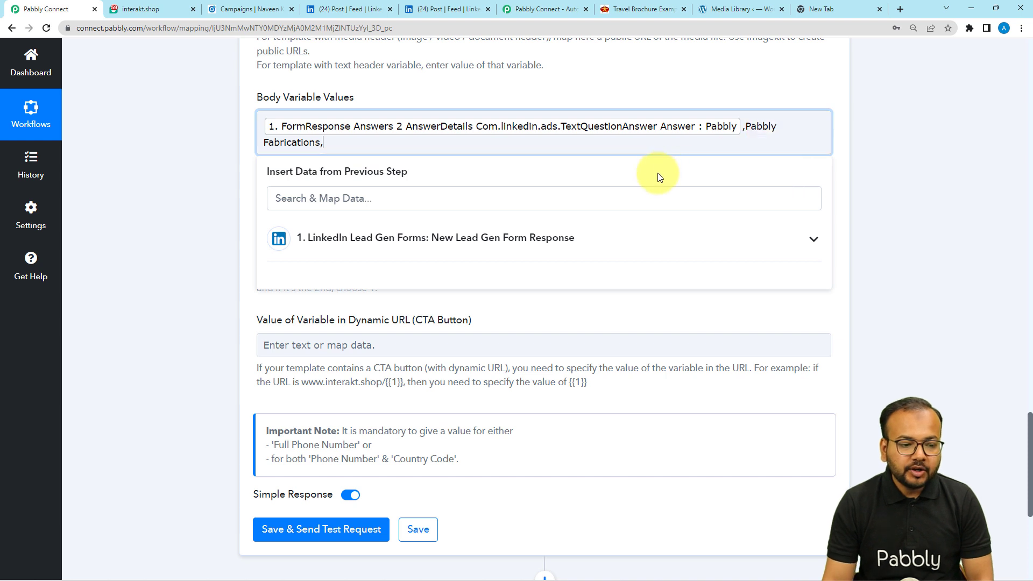
left_click(240, 157)
left_click(146, 11)
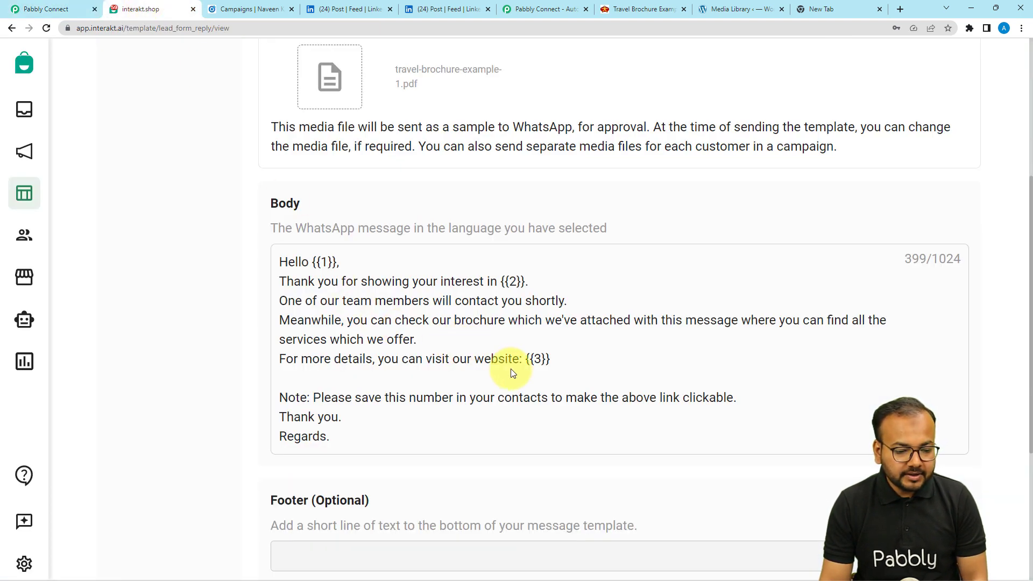
left_click(69, 9)
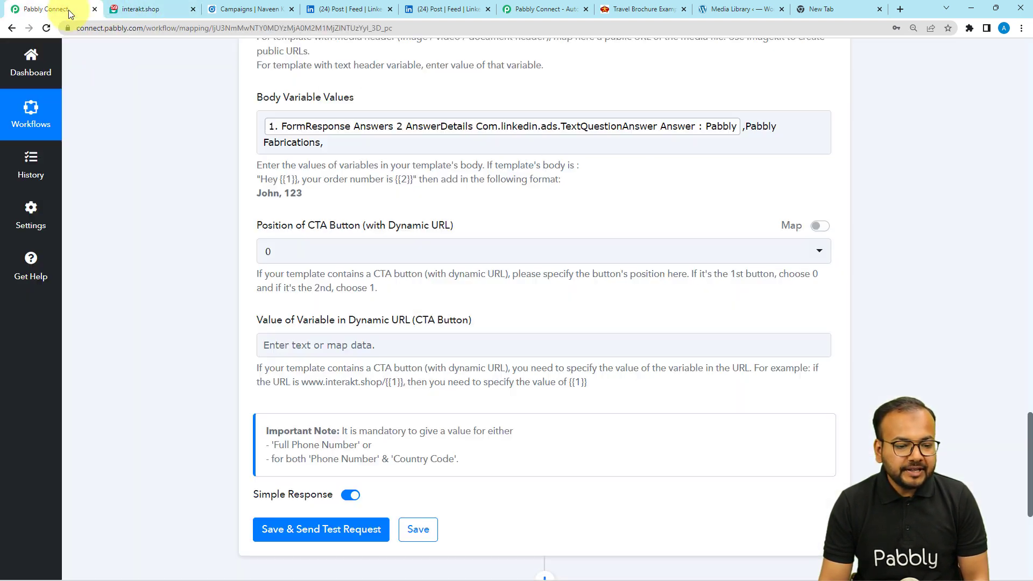
left_click(393, 143)
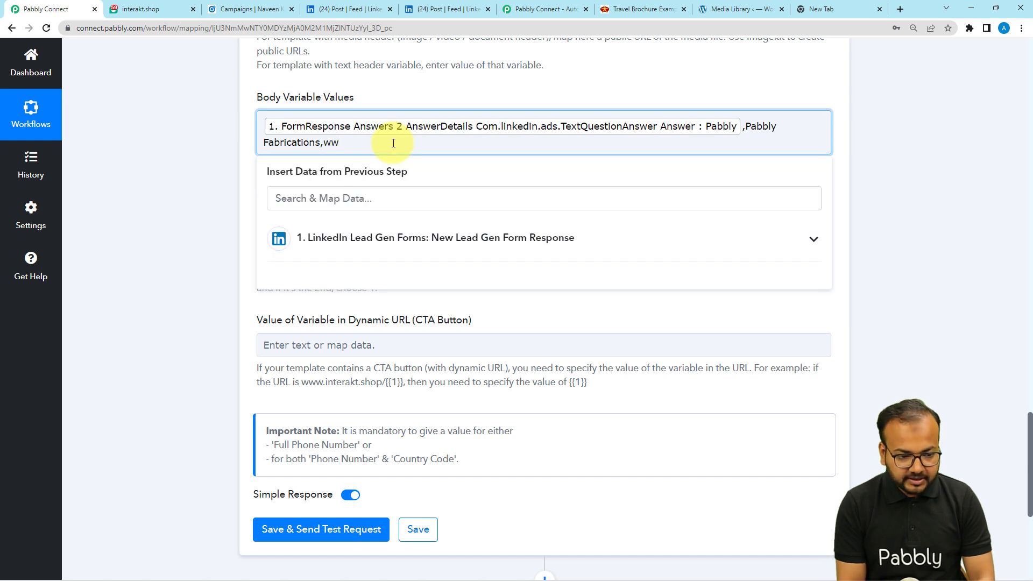
type("bbl")
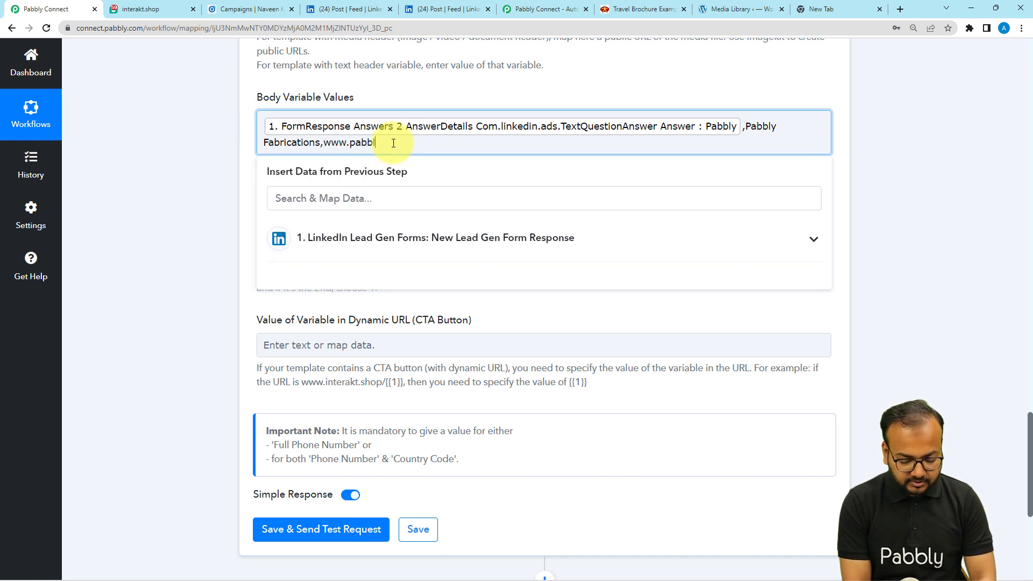
type("y.")
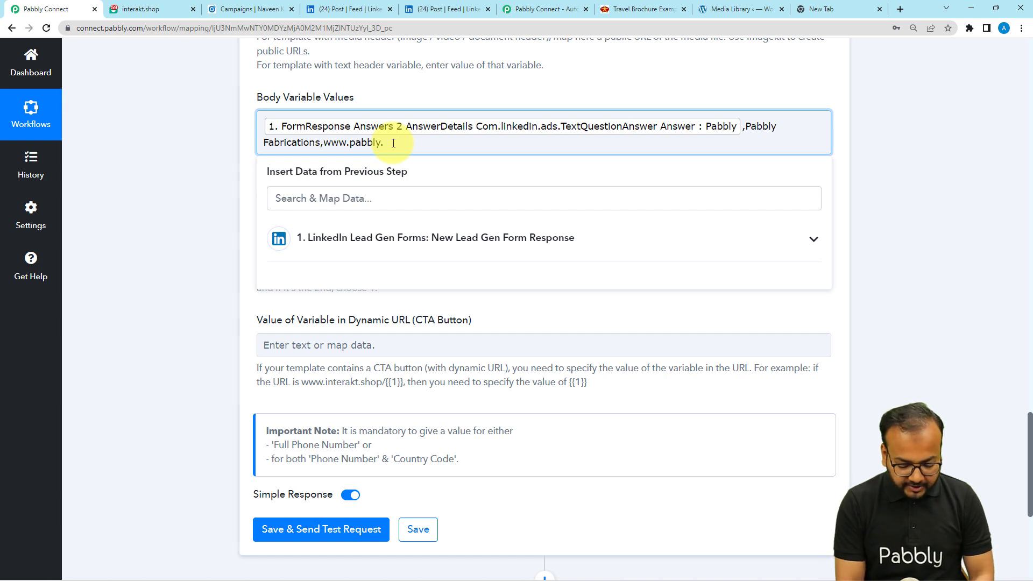
type("orcom")
left_click(191, 186)
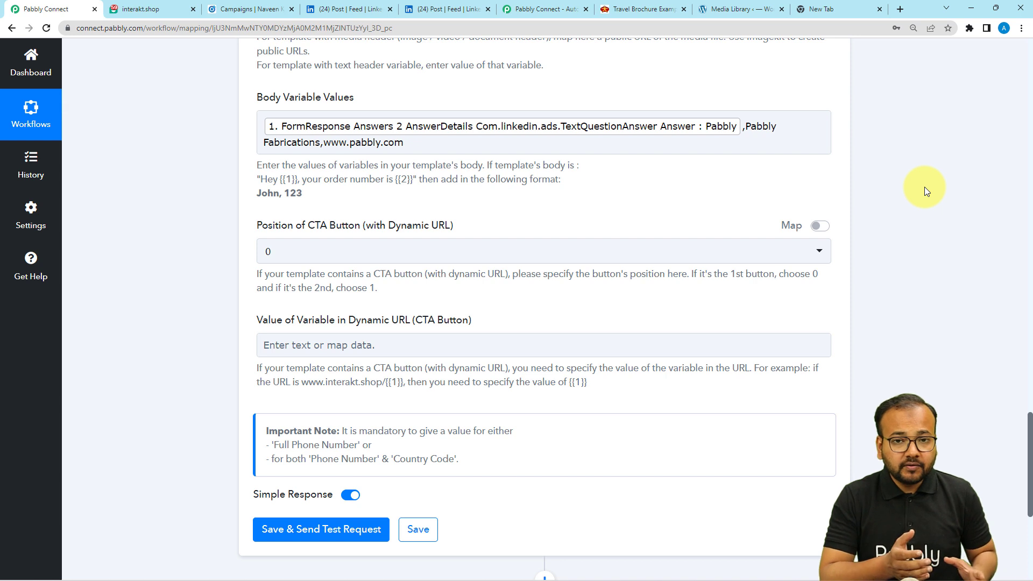
left_click(557, 139)
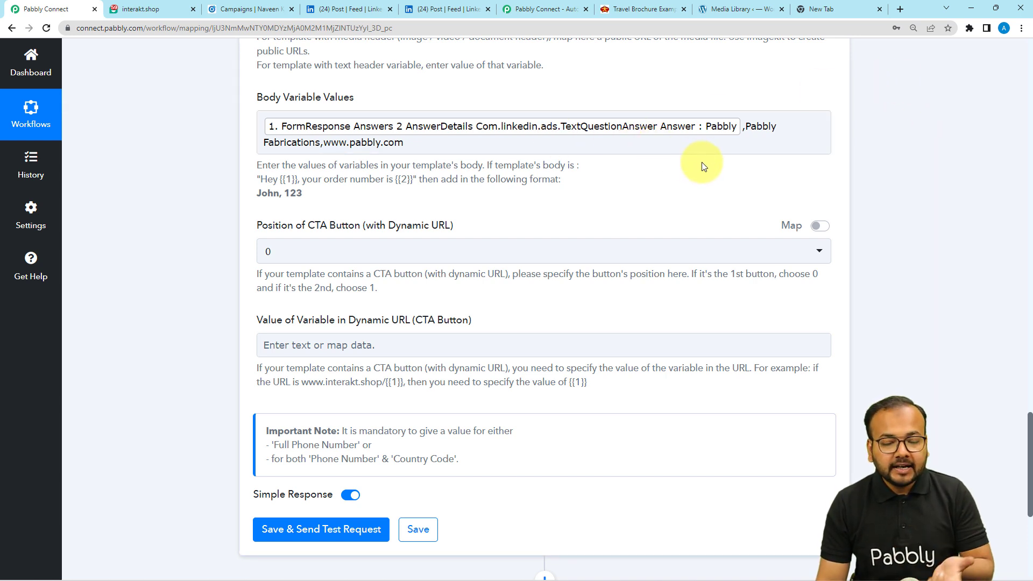
- Review the Interakt step's phone number, template code name, language code, header value and body variable values, along with the remaining CTA button fields
left_click(721, 174)
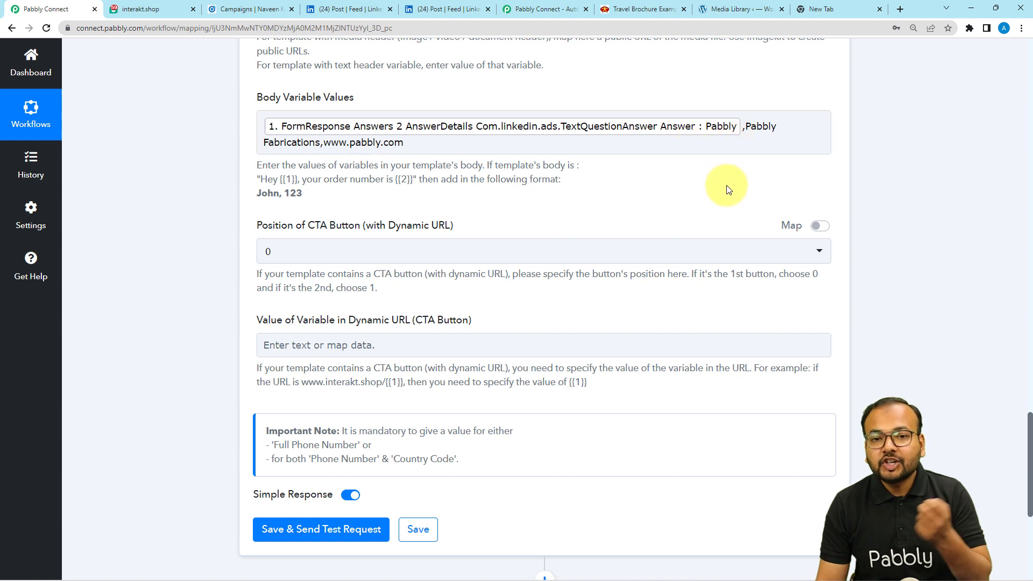
left_click(403, 144)
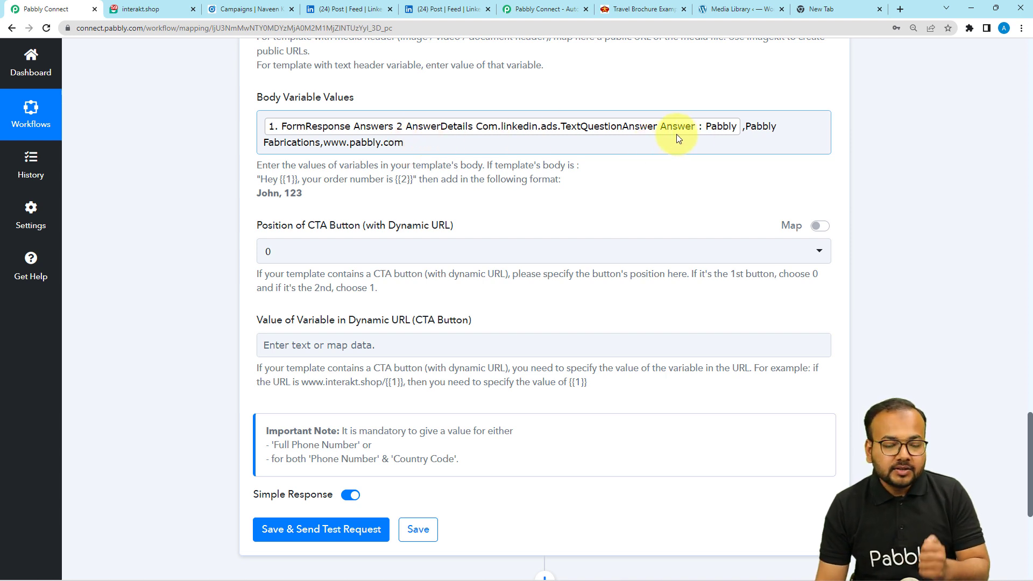
left_click(243, 146)
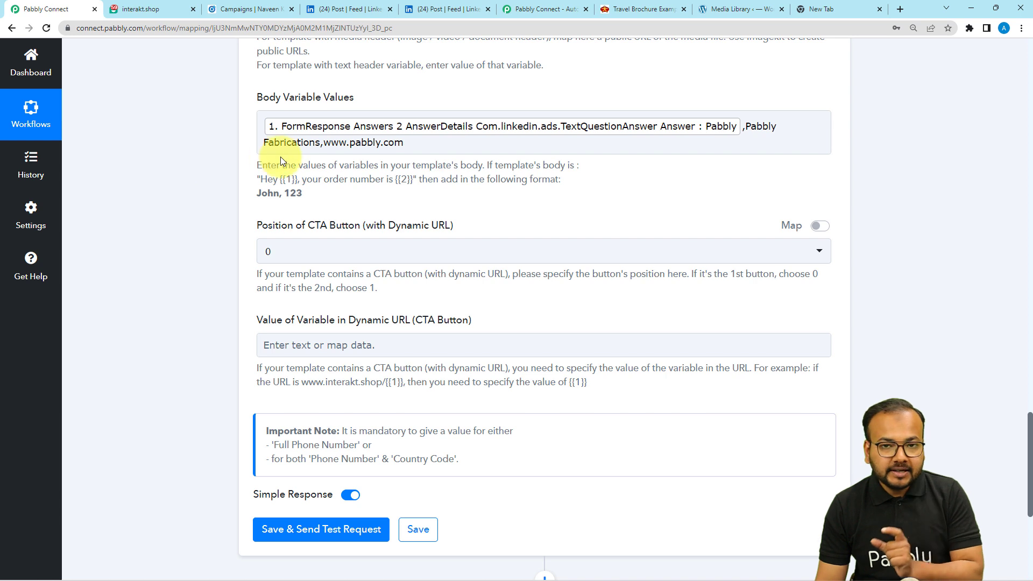
left_click(383, 128)
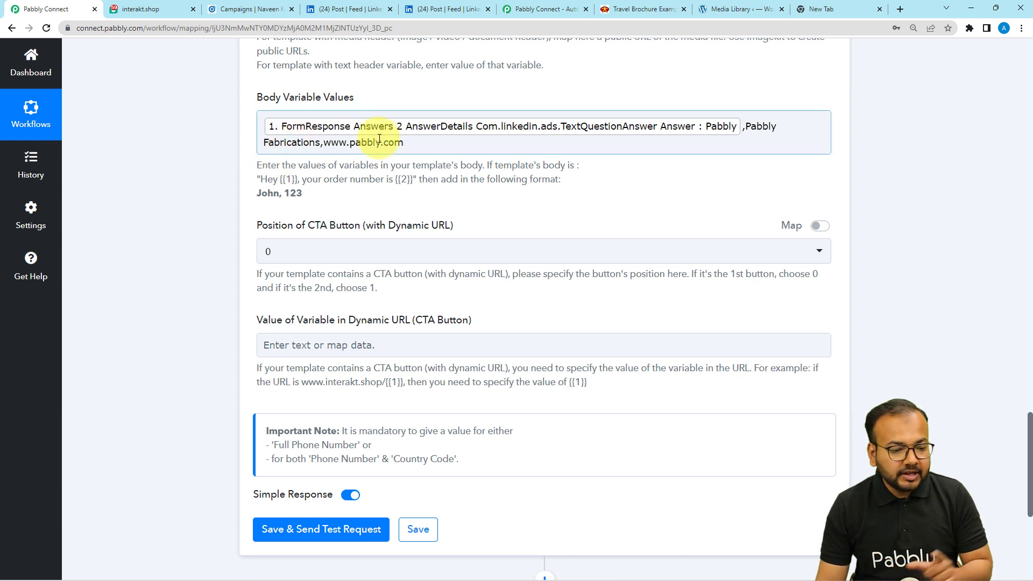
scroll(148, 203, "down", 2)
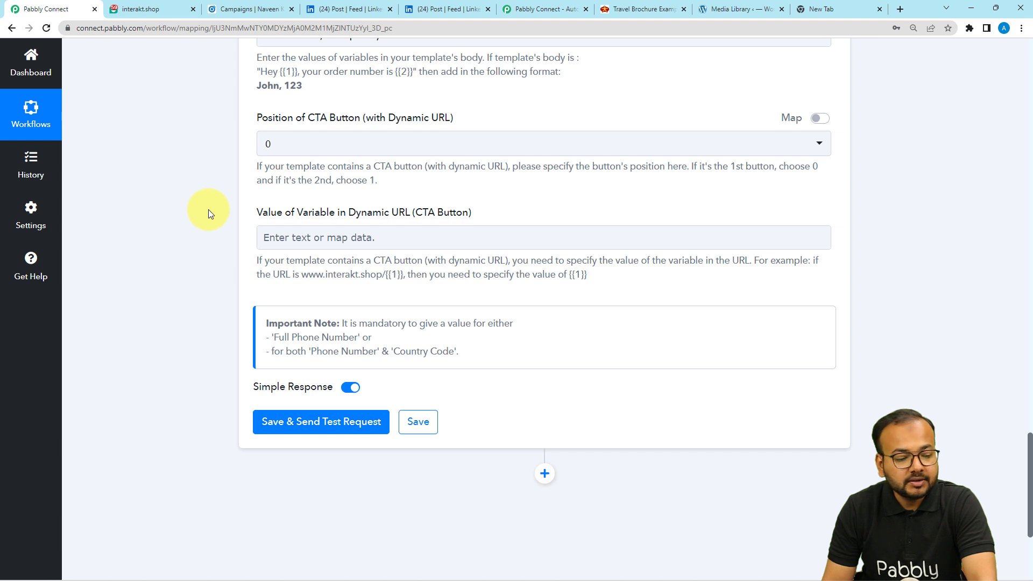
scroll(199, 224, "down", 1)
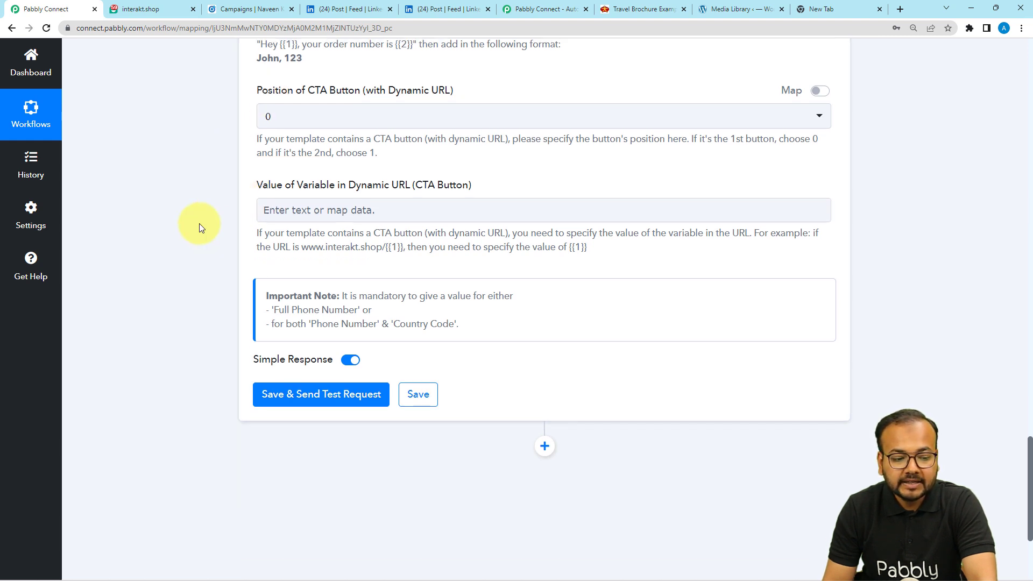
scroll(199, 227, "down", 4)
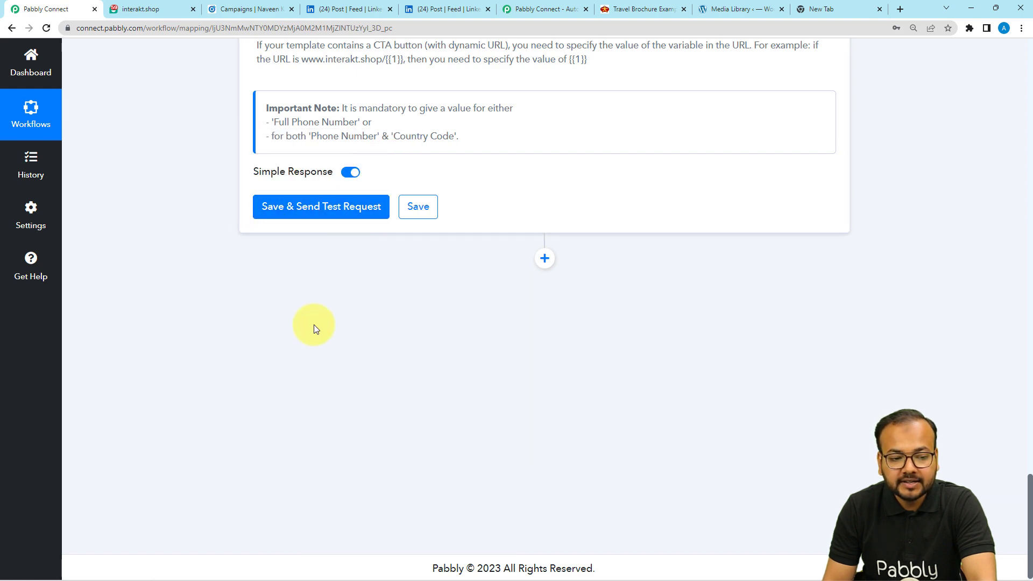
scroll(331, 419, "up", 20)
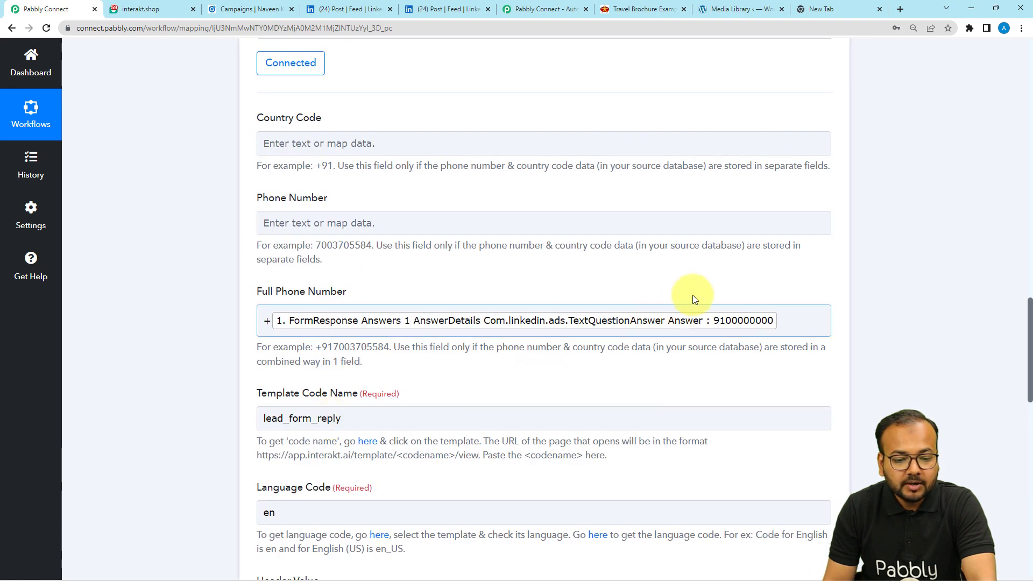
scroll(193, 354, "down", 10)
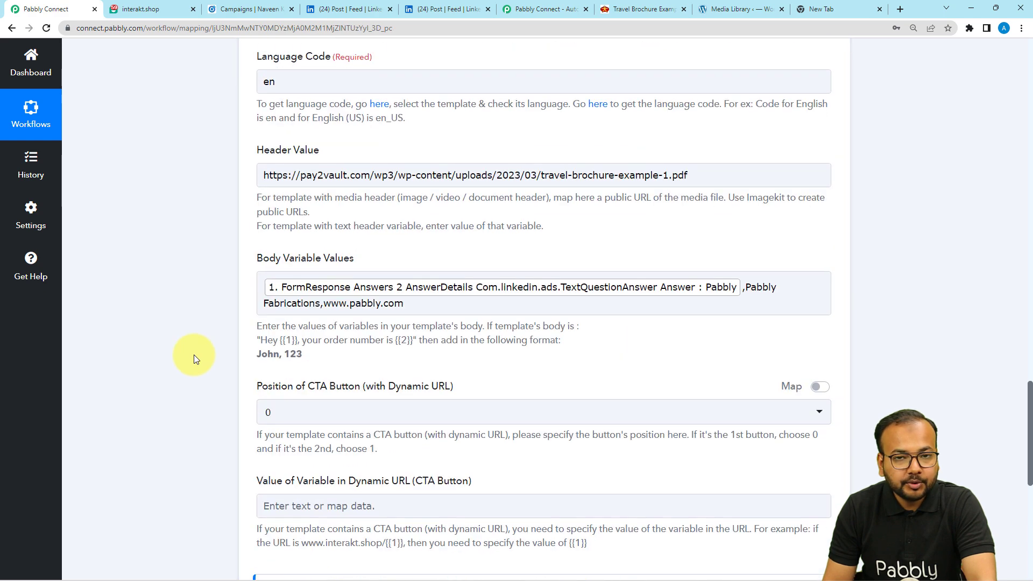
scroll(194, 354, "down", 3)
scroll(194, 354, "up", 4)
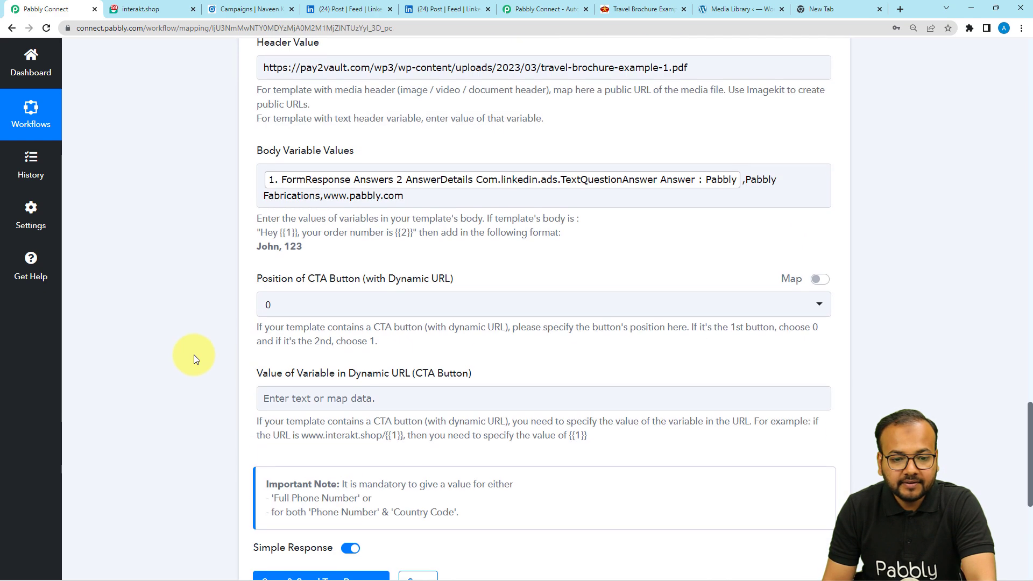
scroll(194, 354, "down", 5)
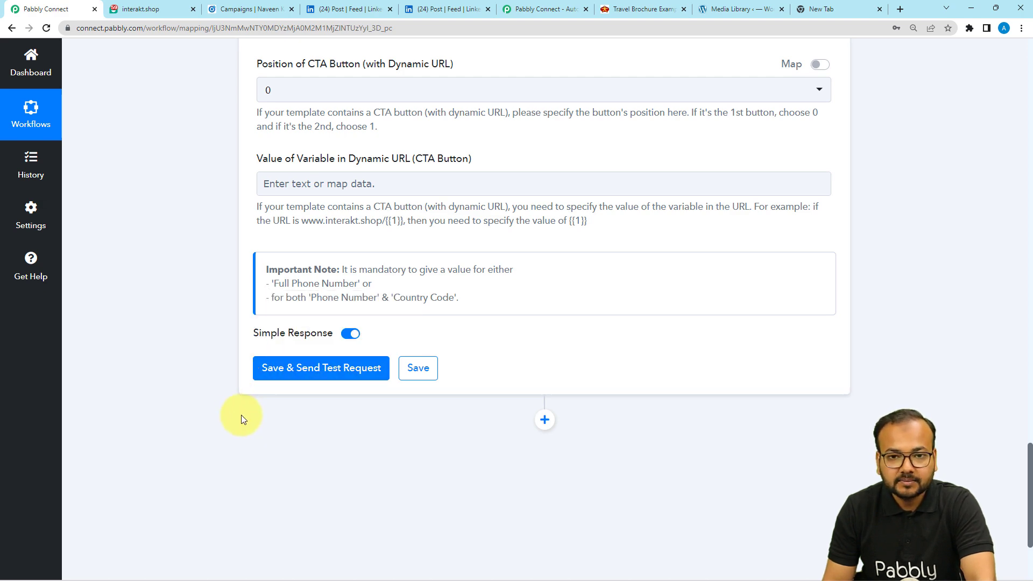
scroll(241, 415, "up", 3)
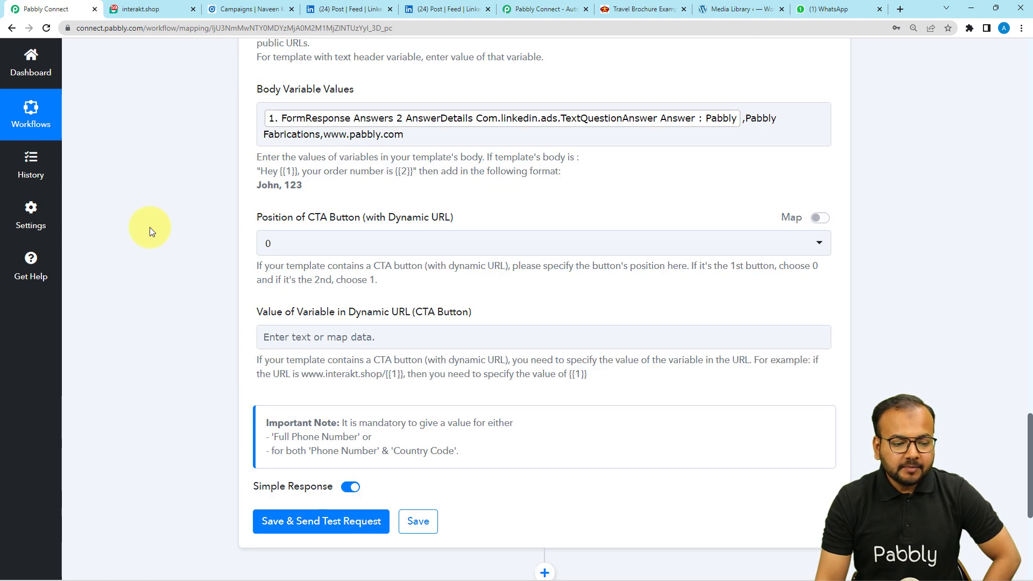
scroll(149, 227, "down", 1)
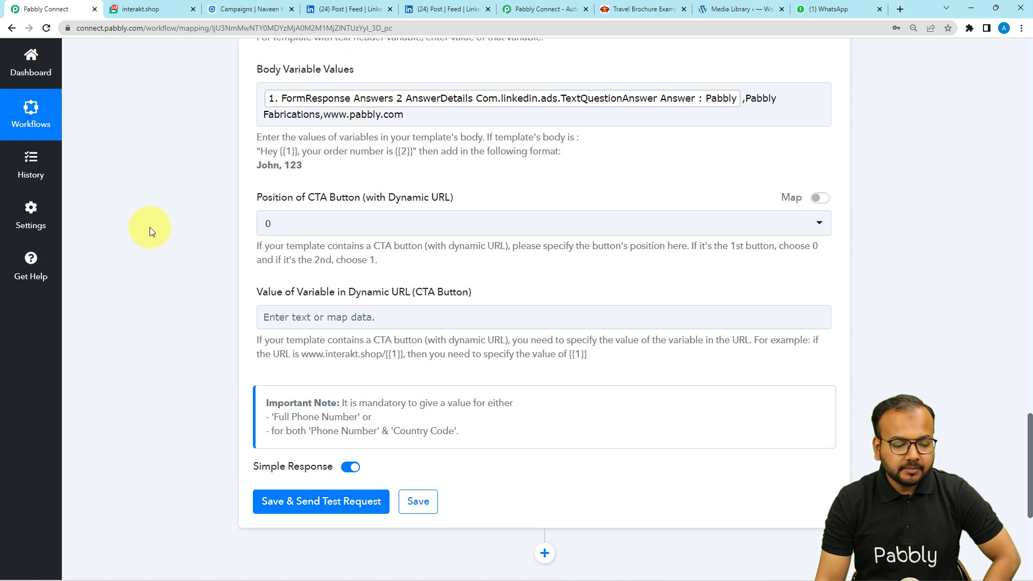
- Save the Interakt action step, send its test request and collapse the received response
left_click(260, 466)
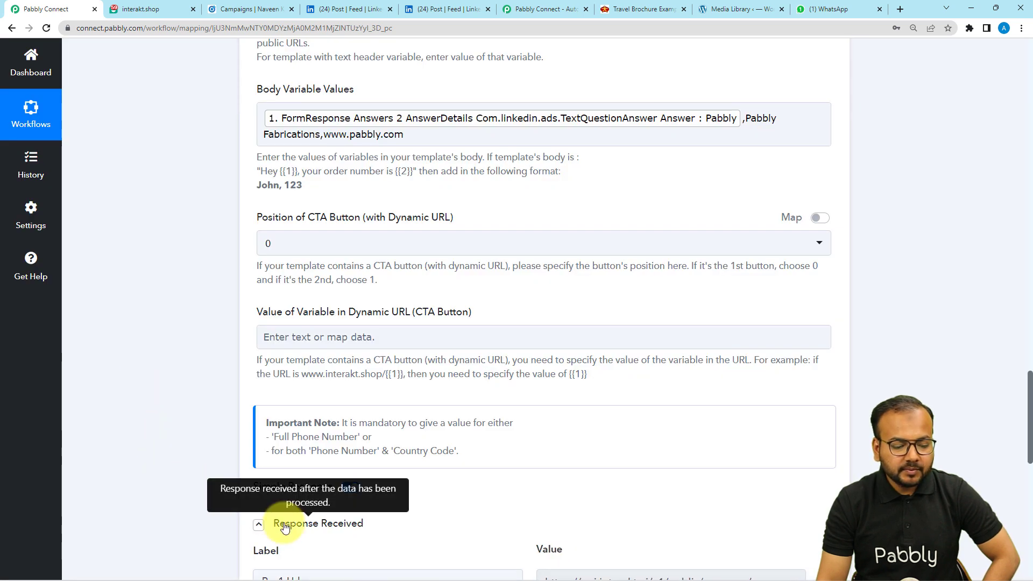
left_click(269, 519)
- Switch to WhatsApp Web and read the newest template message in the Interakt Wp chat
left_click(850, 11)
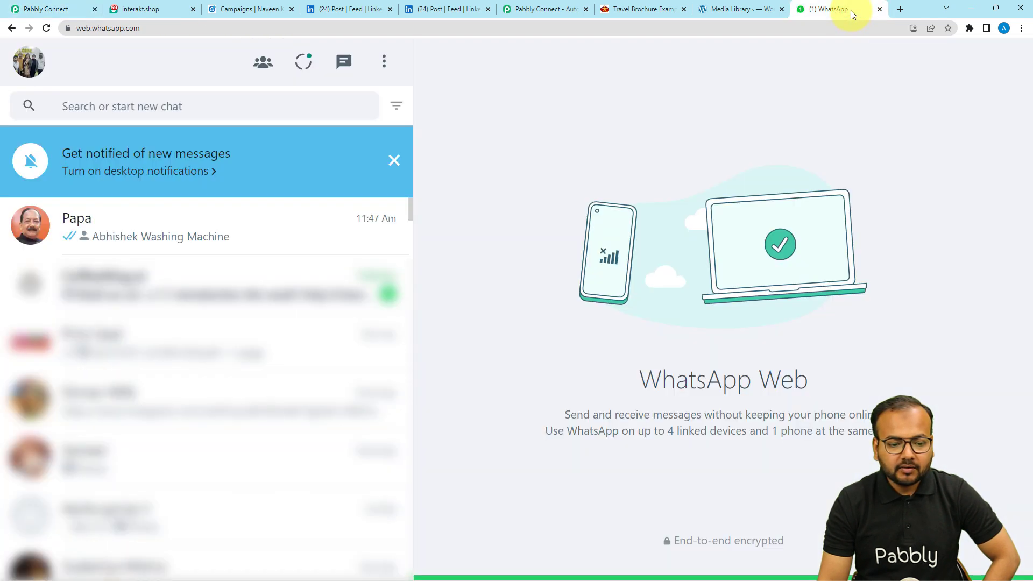
left_click(204, 226)
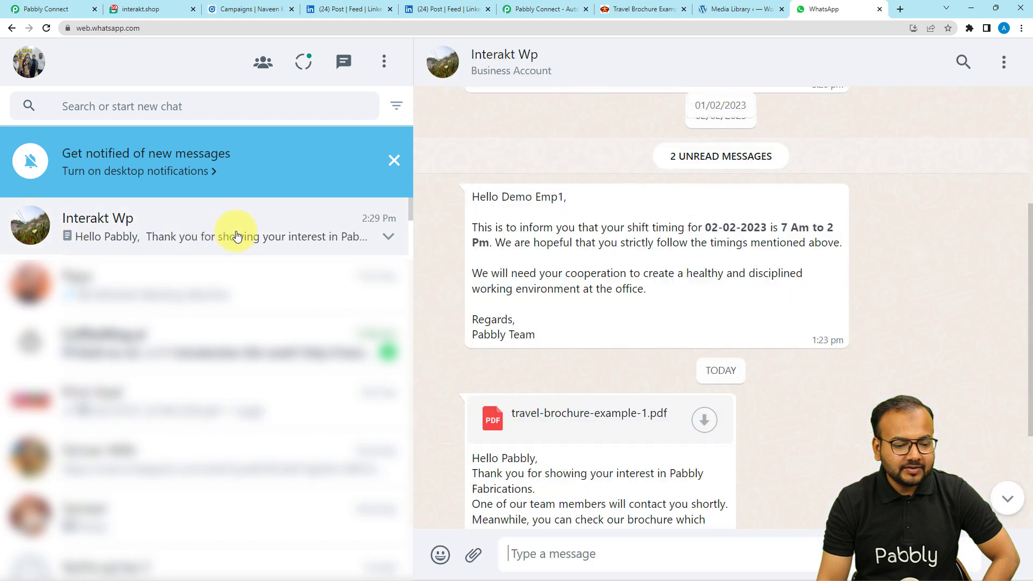
scroll(643, 370, "down", 3)
scroll(642, 370, "down", 1)
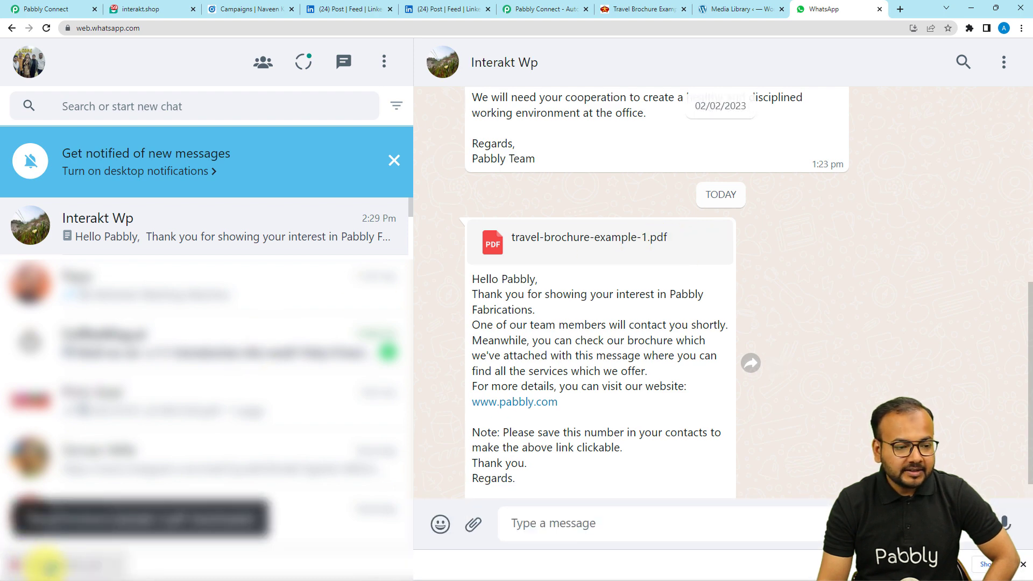
- Open the downloaded travel-brochure-example-1.pdf attachment and look through its first page
left_click(48, 564)
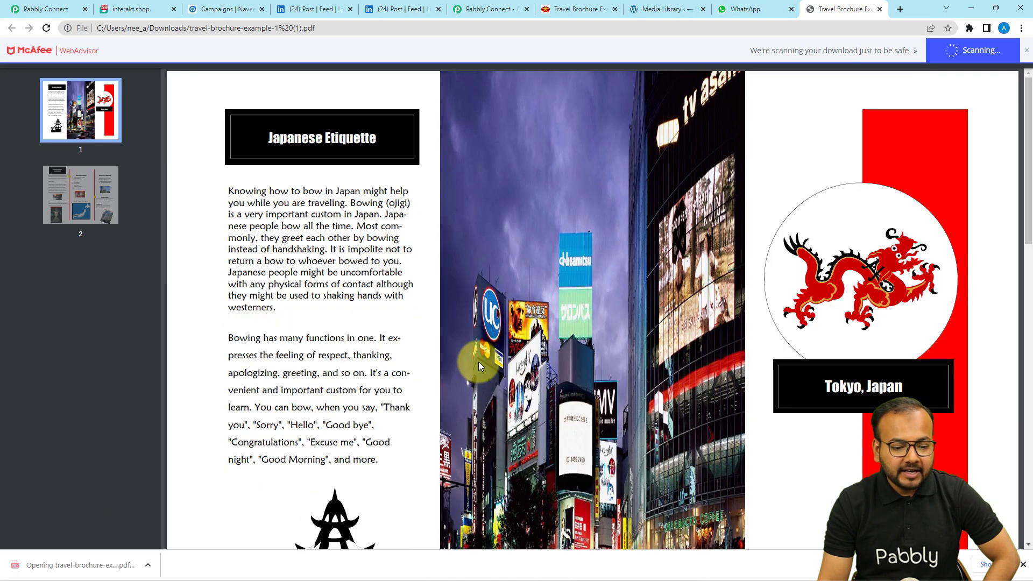
scroll(479, 361, "down", 5)
scroll(476, 349, "up", 3)
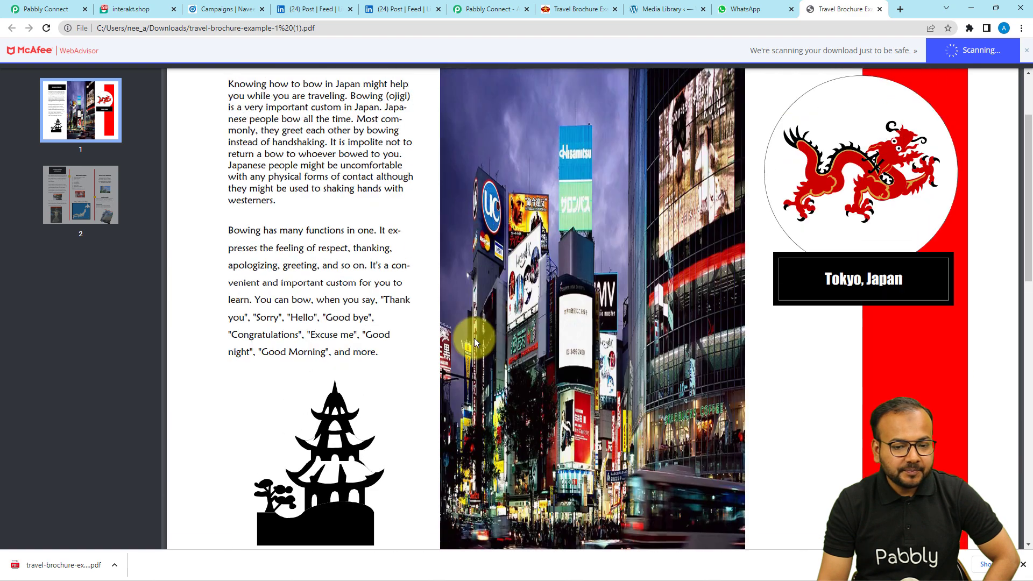
scroll(474, 338, "up", 2)
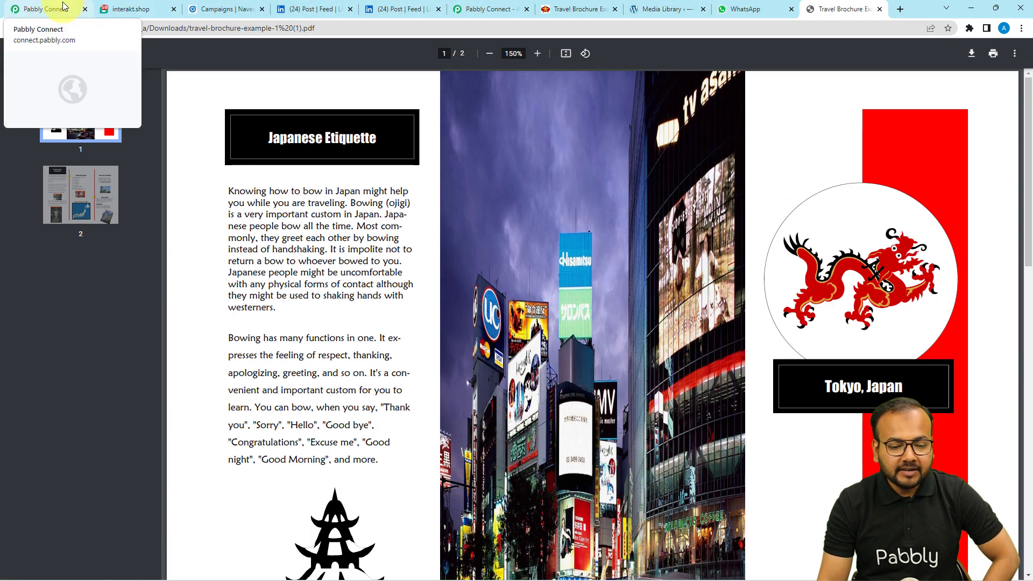
- Recheck the brochure message in the WhatsApp chat and switch back to the Pabbly Connect workflow
left_click(735, 11)
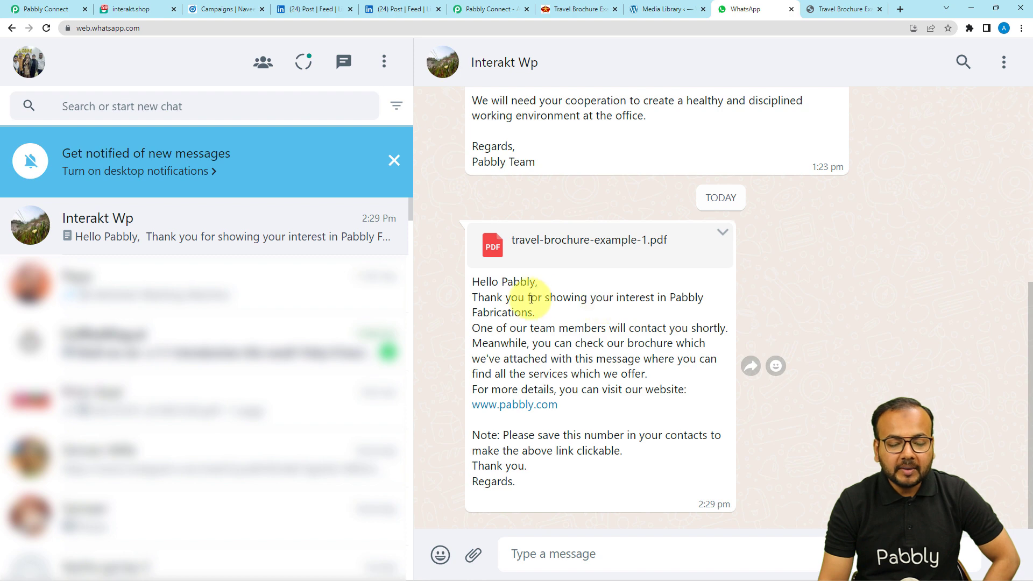
left_click(48, 5)
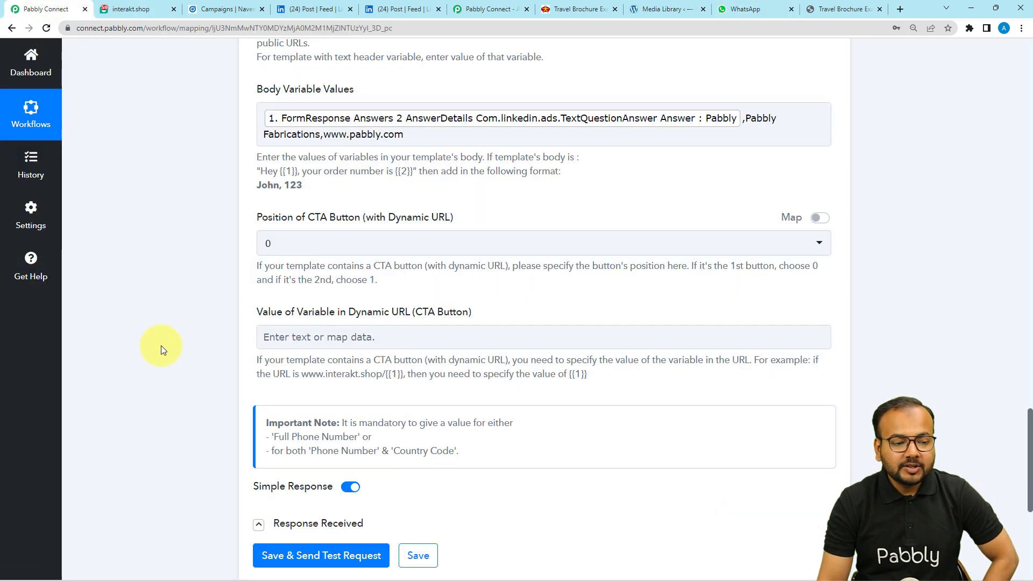